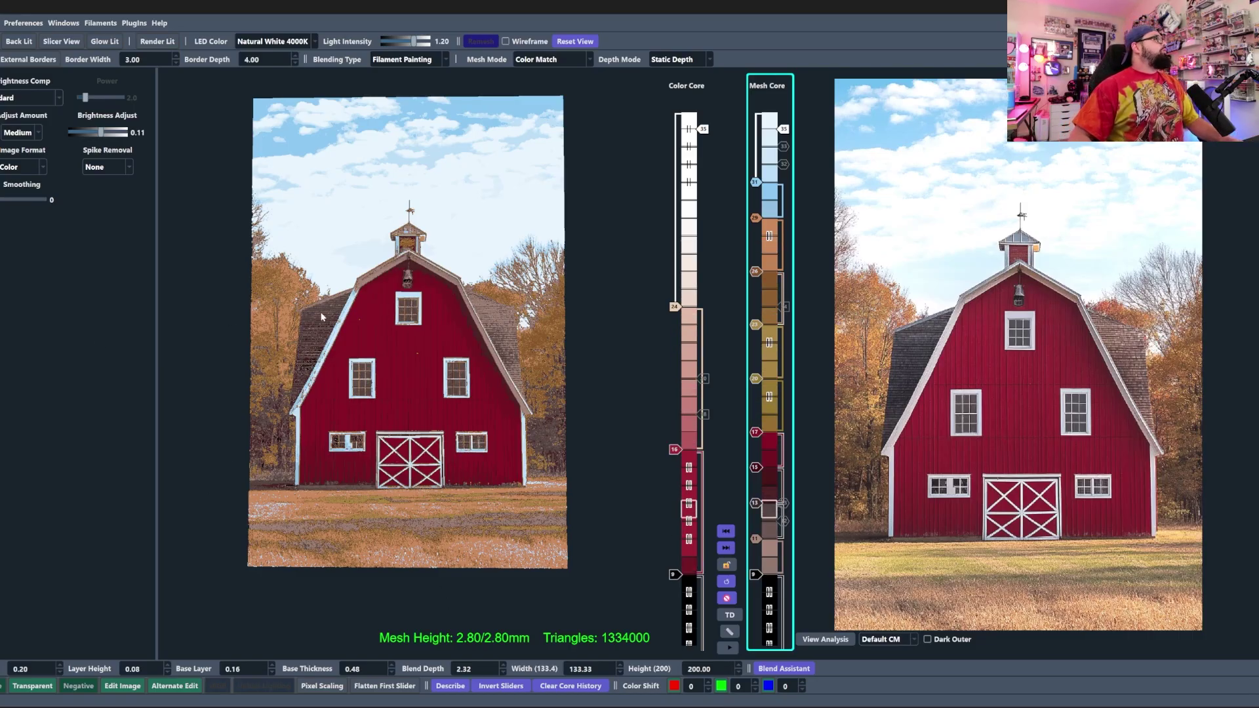
- Examine the Color Match barn preview and compare its colors with the source photo
{"action": "middle_click_drag", "start_coordinate": [316, 311], "coordinate": [309, 373]}
{"action": "scroll", "coordinate": [307, 371], "scroll_direction": "down", "scroll_amount": 1}
{"action": "scroll", "coordinate": [305, 368], "scroll_direction": "down", "scroll_amount": 1}
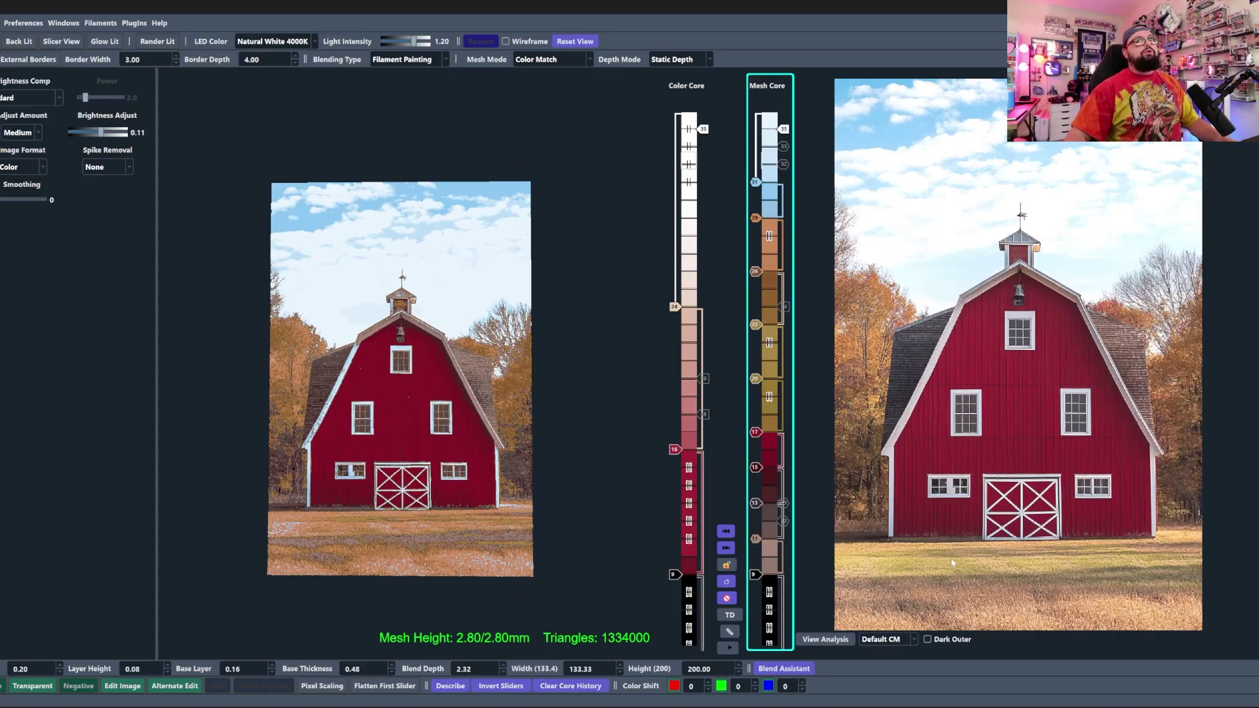
{"action": "mouse_move", "coordinate": [990, 366]}
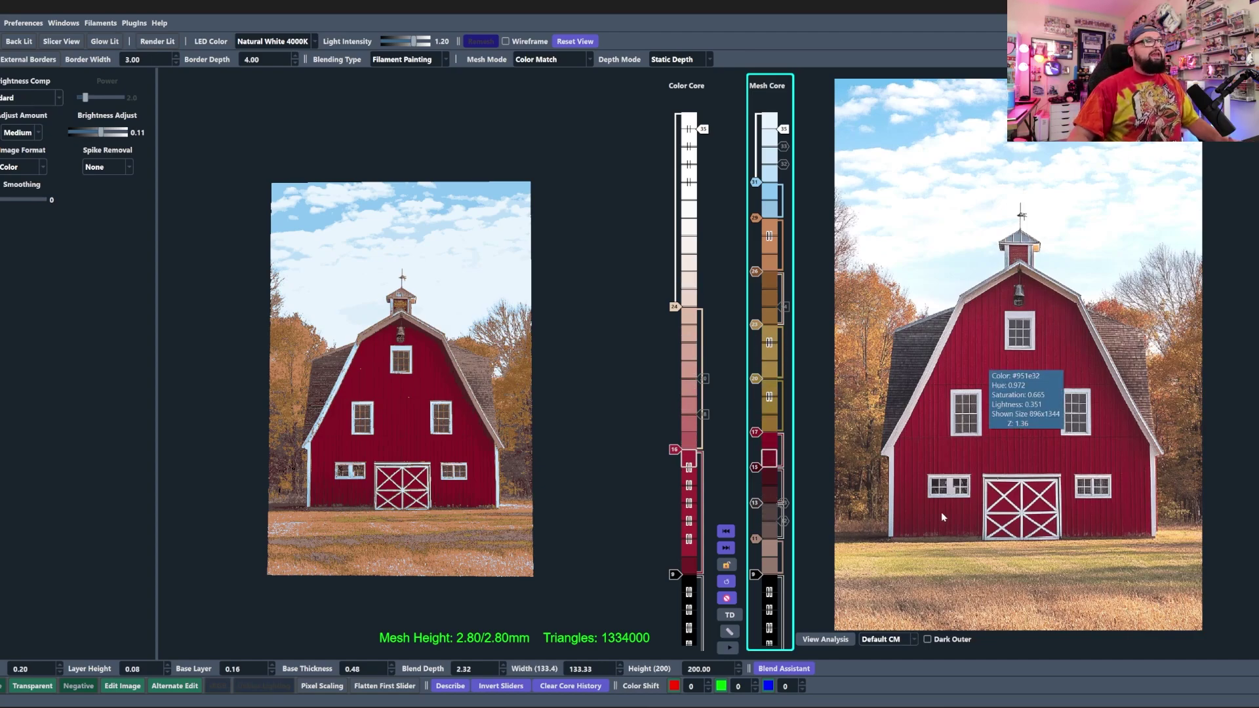
{"action": "mouse_move", "coordinate": [943, 515]}
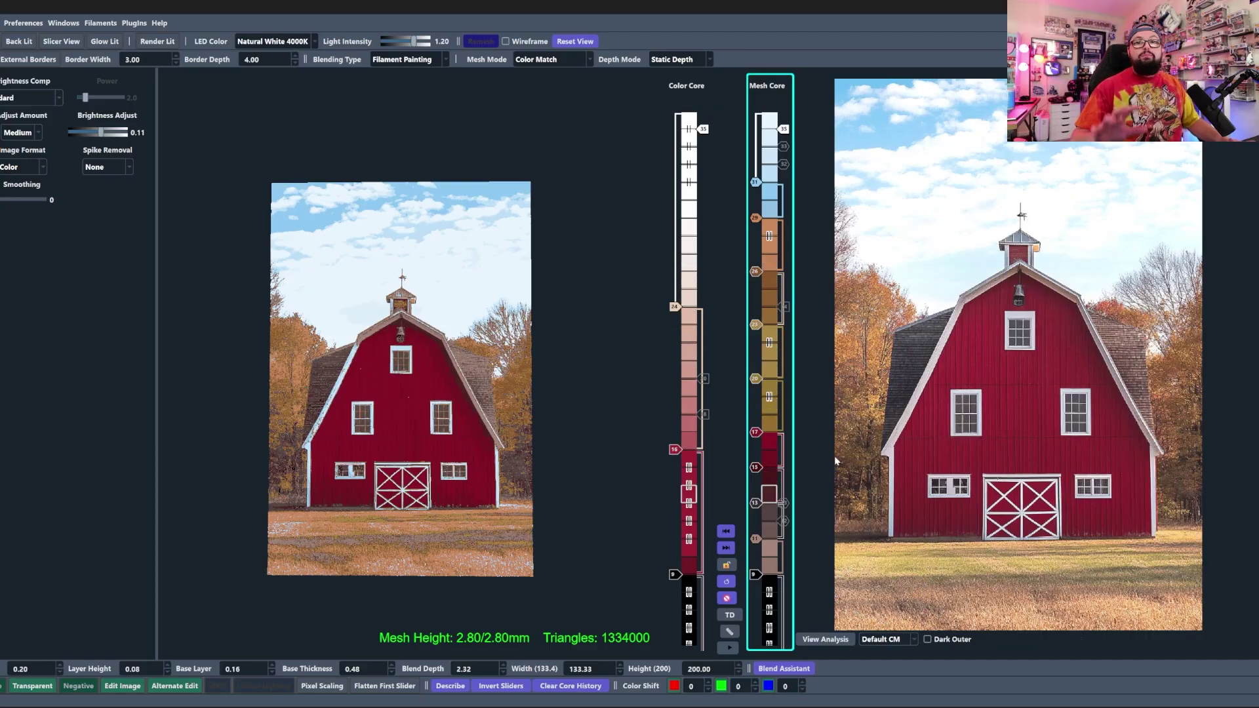
{"action": "mouse_move", "coordinate": [810, 563]}
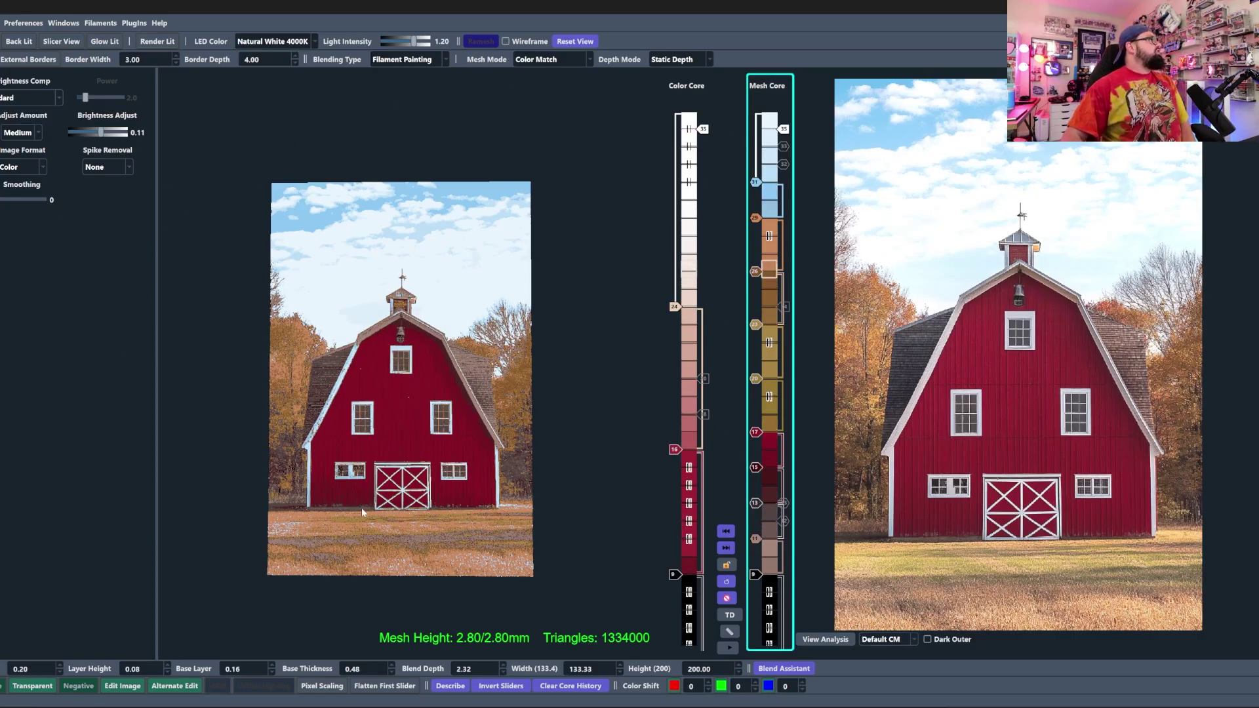
{"action": "left_click_drag", "start_coordinate": [364, 513], "coordinate": [362, 487]}
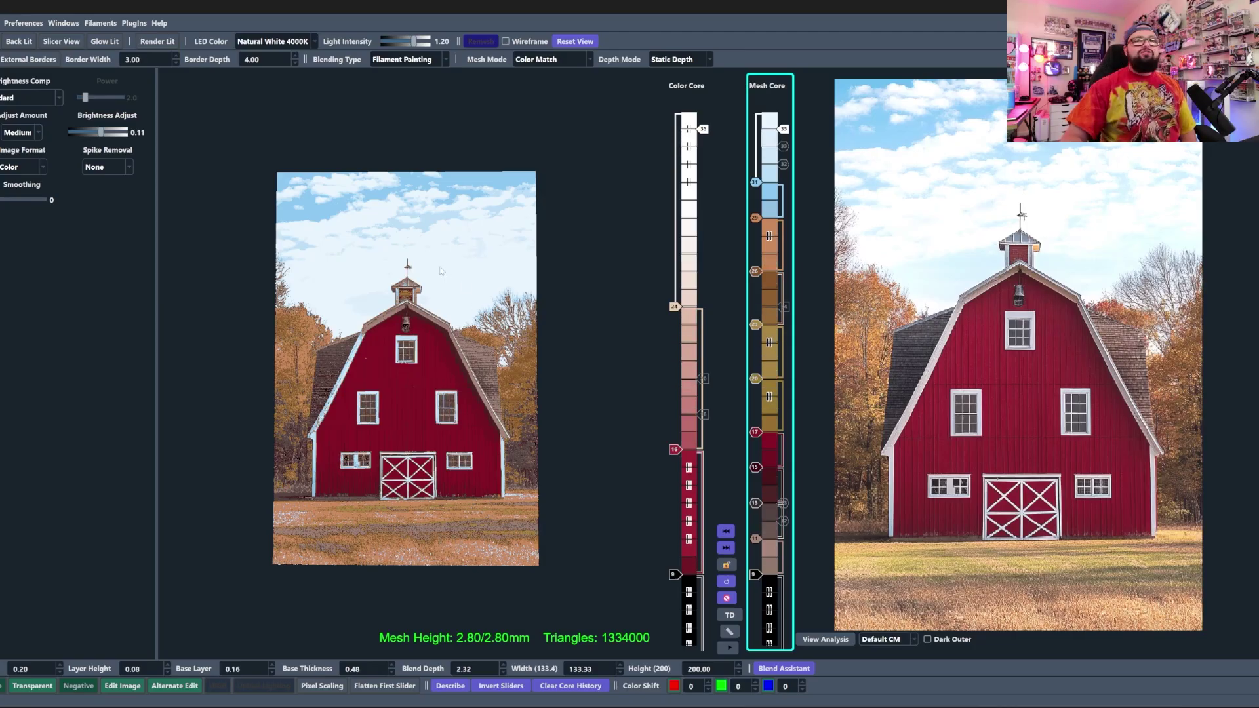
{"action": "middle_click_drag", "start_coordinate": [427, 459], "coordinate": [433, 419]}
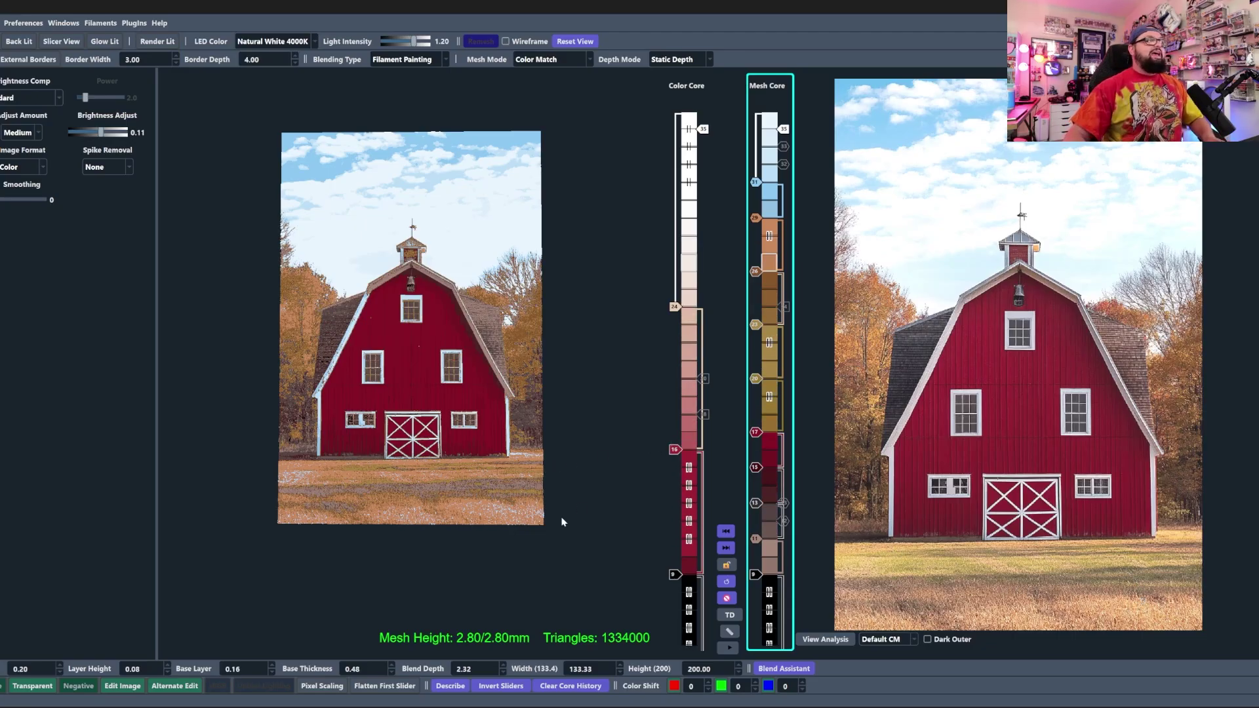
{"action": "left_click_drag", "start_coordinate": [491, 476], "coordinate": [492, 481]}
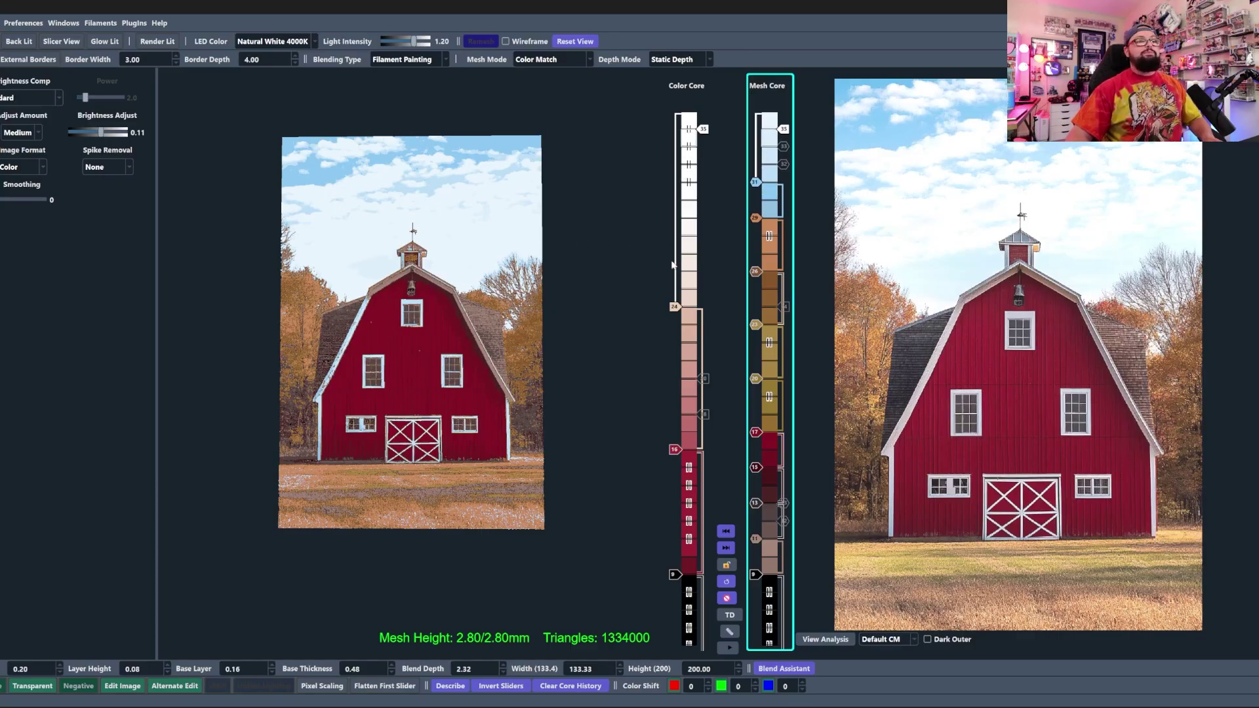
- Set the mesh mode to Standard and raise the white filament slider to layer 34
{"action": "left_click", "coordinate": [549, 65]}
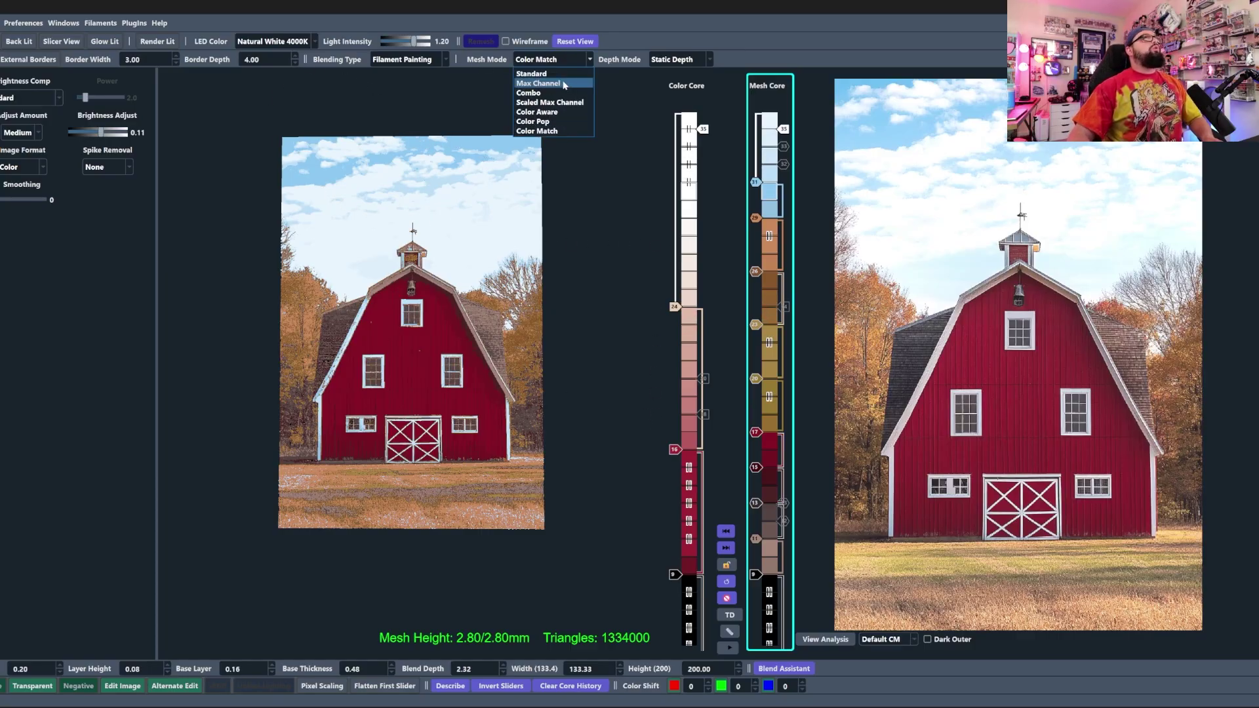
{"action": "left_click", "coordinate": [562, 79]}
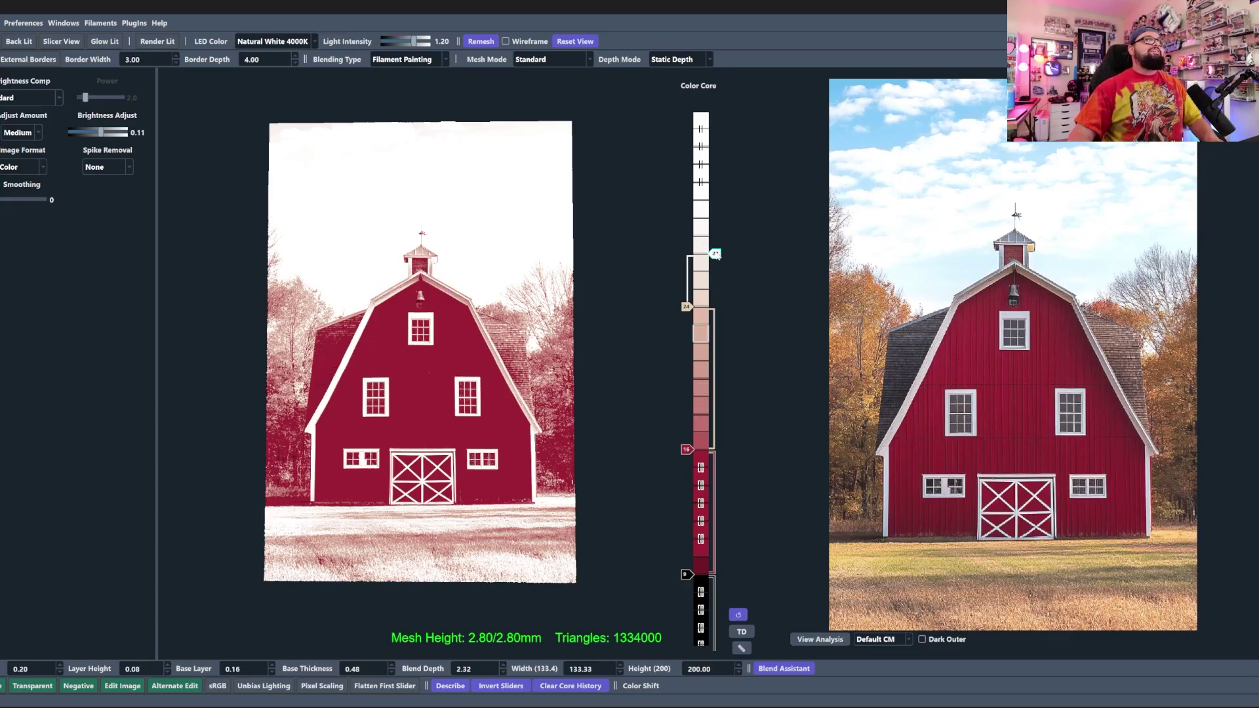
{"action": "left_click_drag", "start_coordinate": [716, 254], "coordinate": [716, 130]}
- Disable the beige slider at layer 24 and raise the maroon slider to layer 18
{"action": "right_click", "coordinate": [688, 307]}
{"action": "left_click_drag", "start_coordinate": [686, 454], "coordinate": [682, 449]}
{"action": "scroll", "coordinate": [682, 448], "scroll_direction": "up", "scroll_amount": 1}
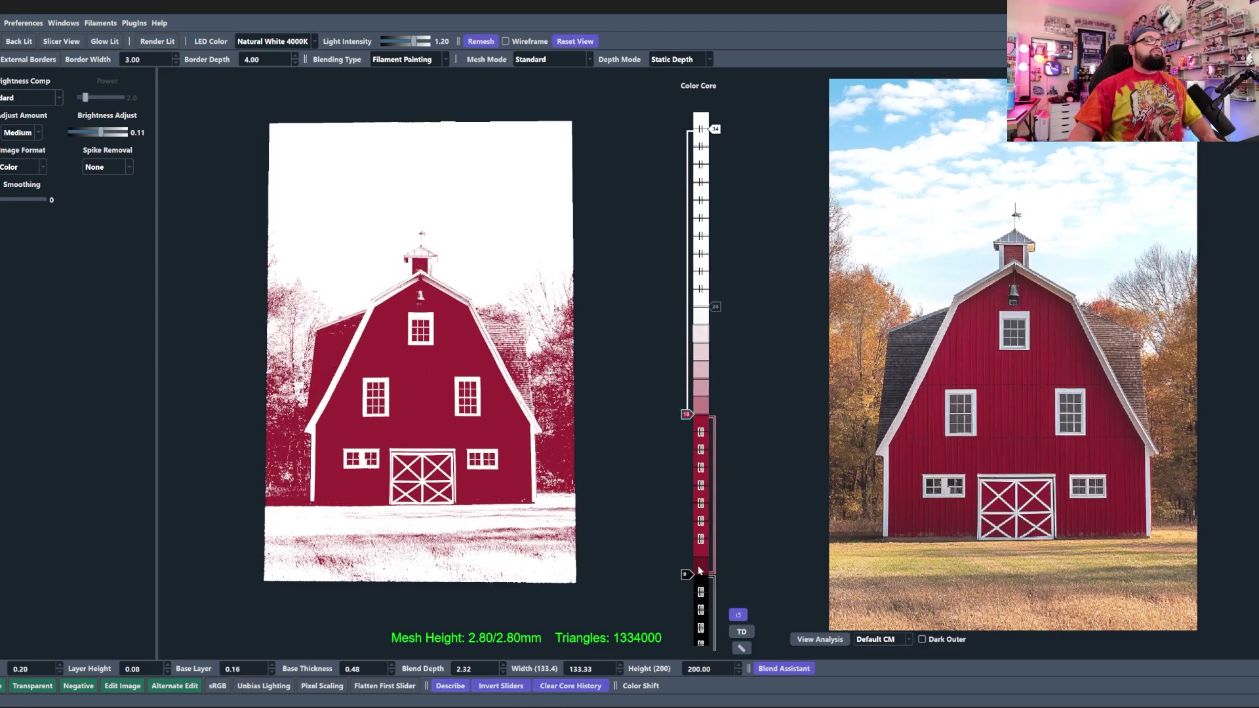
- Raise the black filament slider to layer 12 so it shades the barn siding
{"action": "scroll", "coordinate": [689, 570], "scroll_direction": "up", "scroll_amount": 3}
{"action": "scroll", "coordinate": [689, 574], "scroll_direction": "down", "scroll_amount": 1}
{"action": "scroll", "coordinate": [689, 575], "scroll_direction": "up", "scroll_amount": 1}
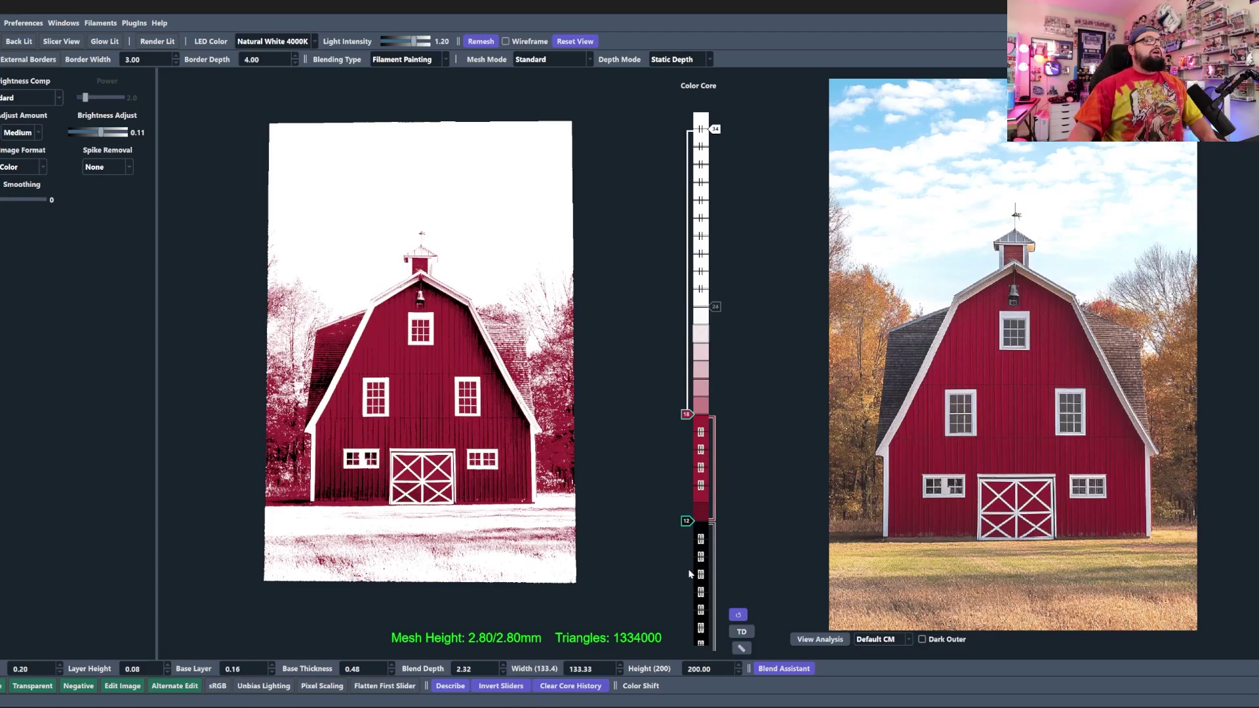
{"action": "scroll", "coordinate": [519, 420], "scroll_direction": "down", "scroll_amount": 3}
{"action": "scroll", "coordinate": [683, 417], "scroll_direction": "down", "scroll_amount": 1}
{"action": "scroll", "coordinate": [683, 418], "scroll_direction": "up", "scroll_amount": 2}
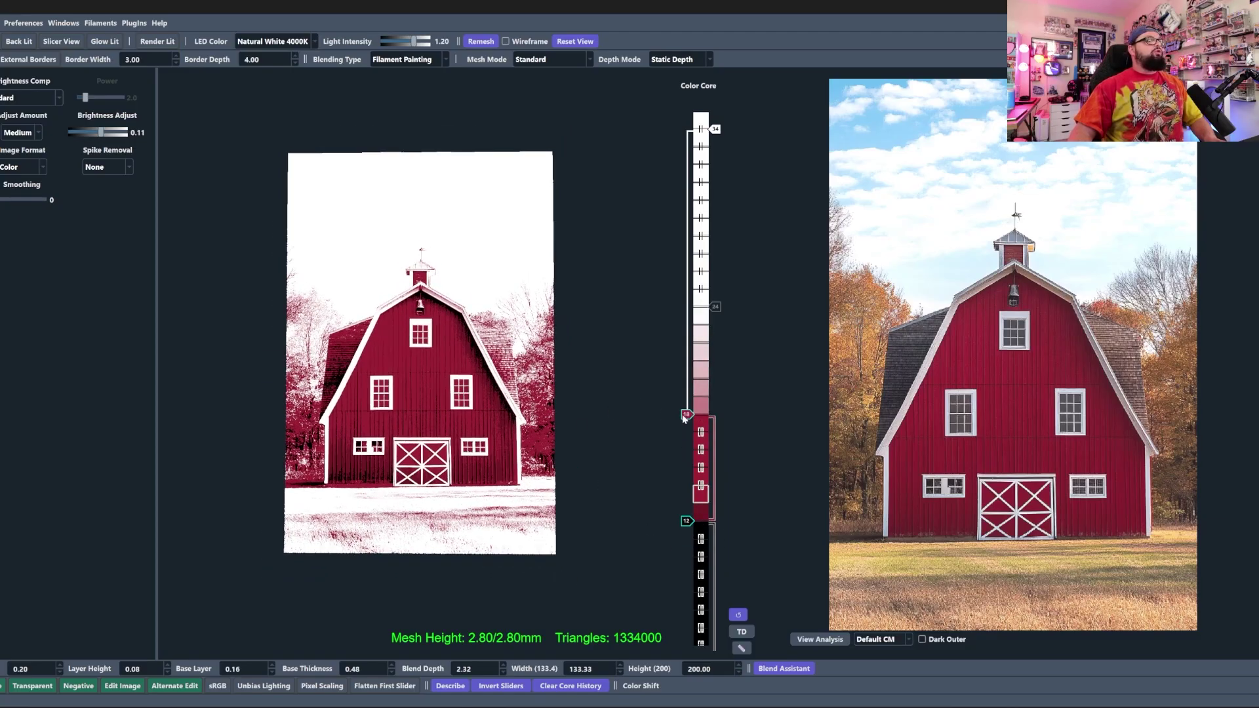
{"action": "scroll", "coordinate": [683, 418], "scroll_direction": "down", "scroll_amount": 1}
- Try adding the BambuLab Basic Cyan filament to the color core at layer 29, between maroon and white
{"action": "left_click", "coordinate": [1, 157]}
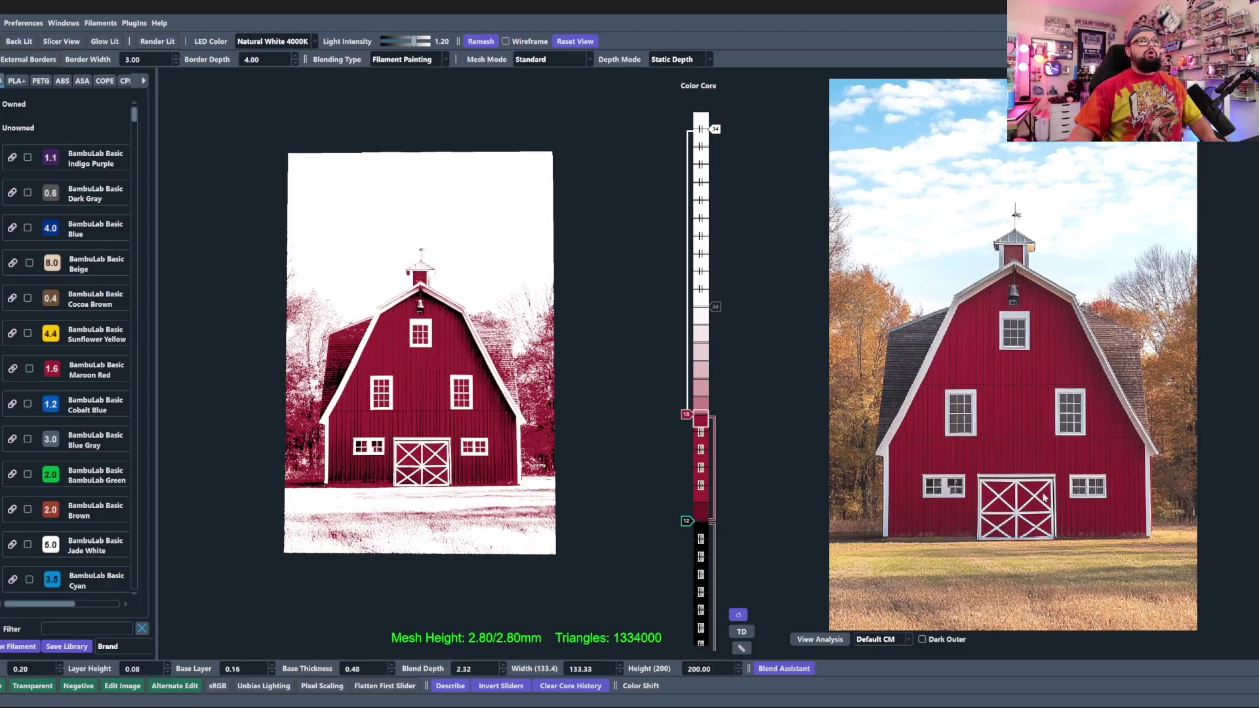
{"action": "mouse_move", "coordinate": [1044, 498]}
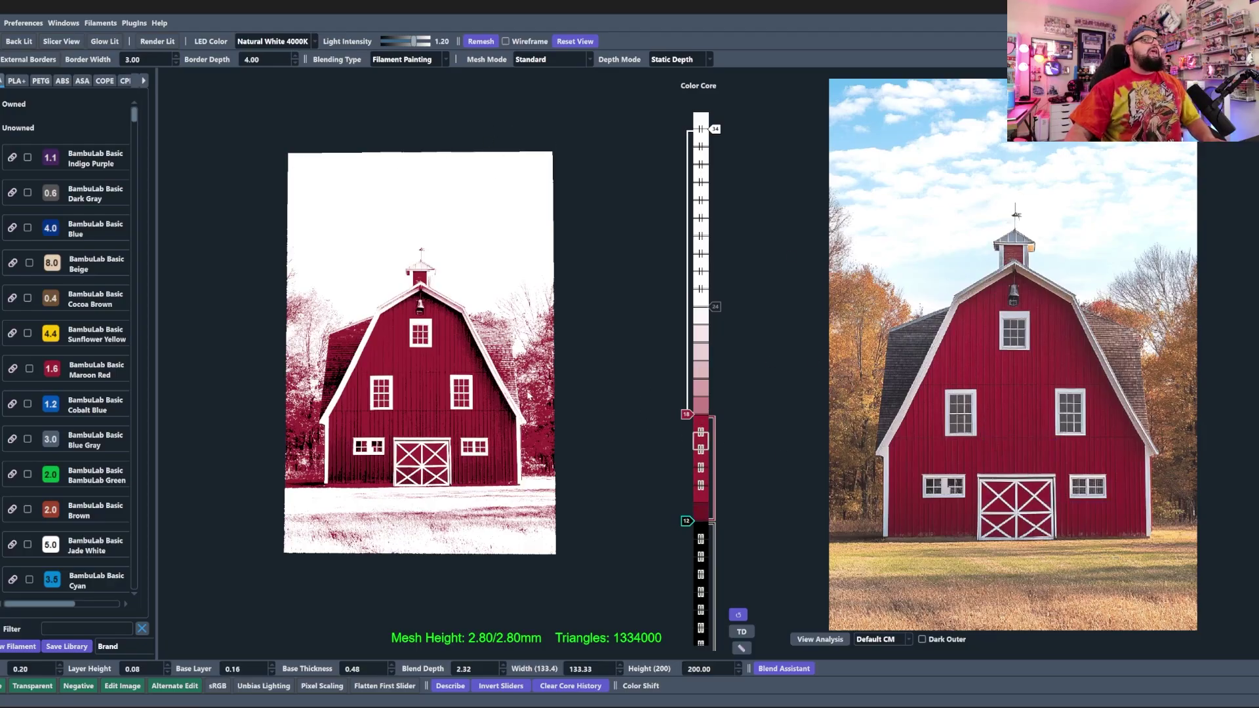
{"action": "left_click_drag", "start_coordinate": [423, 263], "coordinate": [430, 290]}
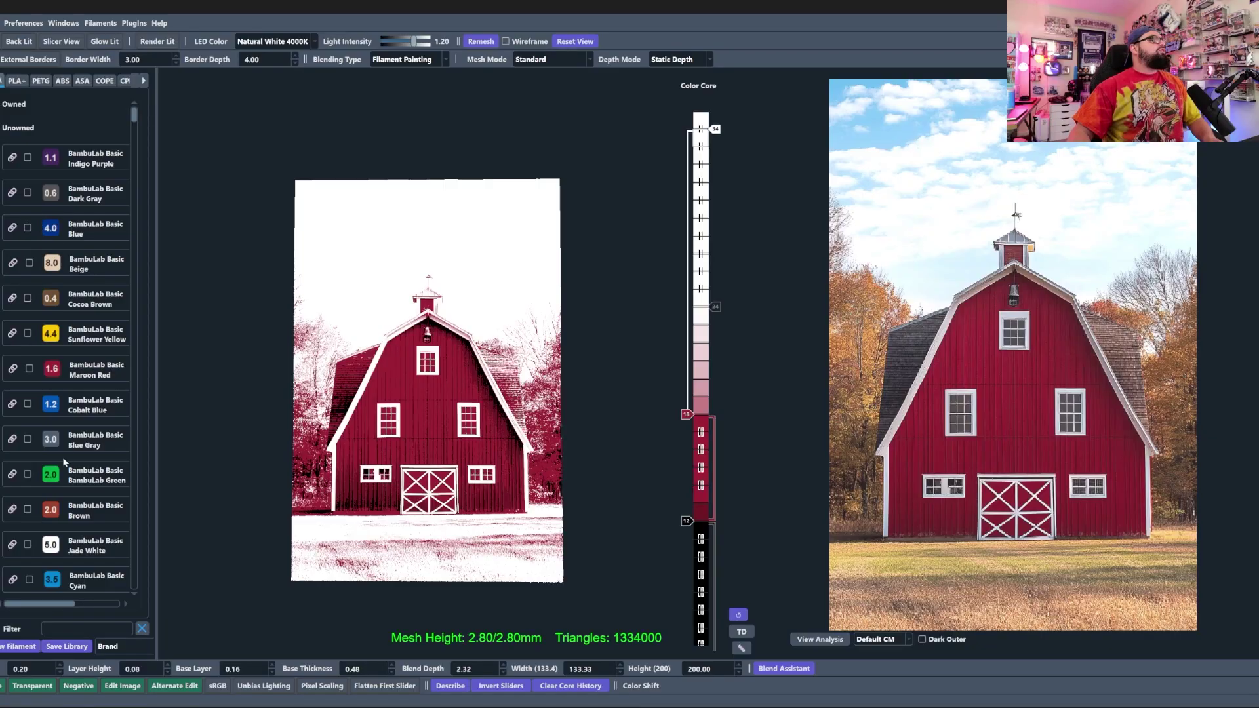
{"action": "left_click_drag", "start_coordinate": [54, 582], "coordinate": [701, 214]}
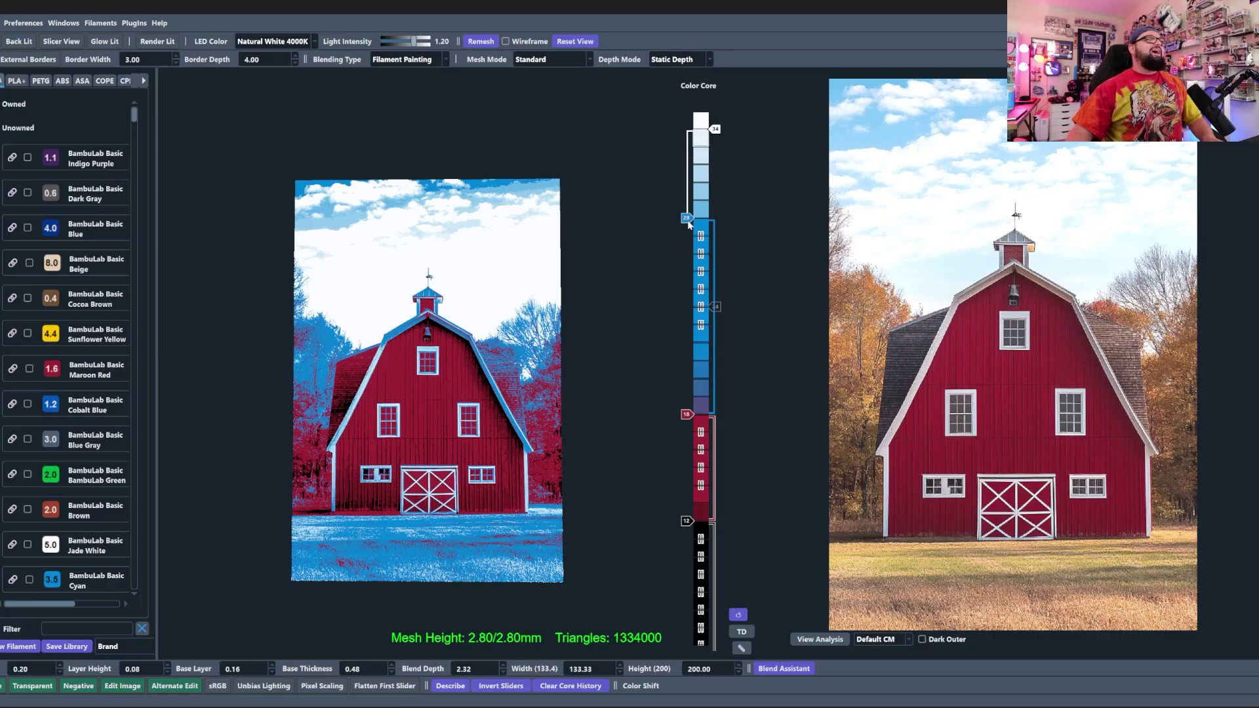
- Check the source photo in grayscale and disable the cyan slider in the color core
{"action": "left_click", "coordinate": [896, 510]}
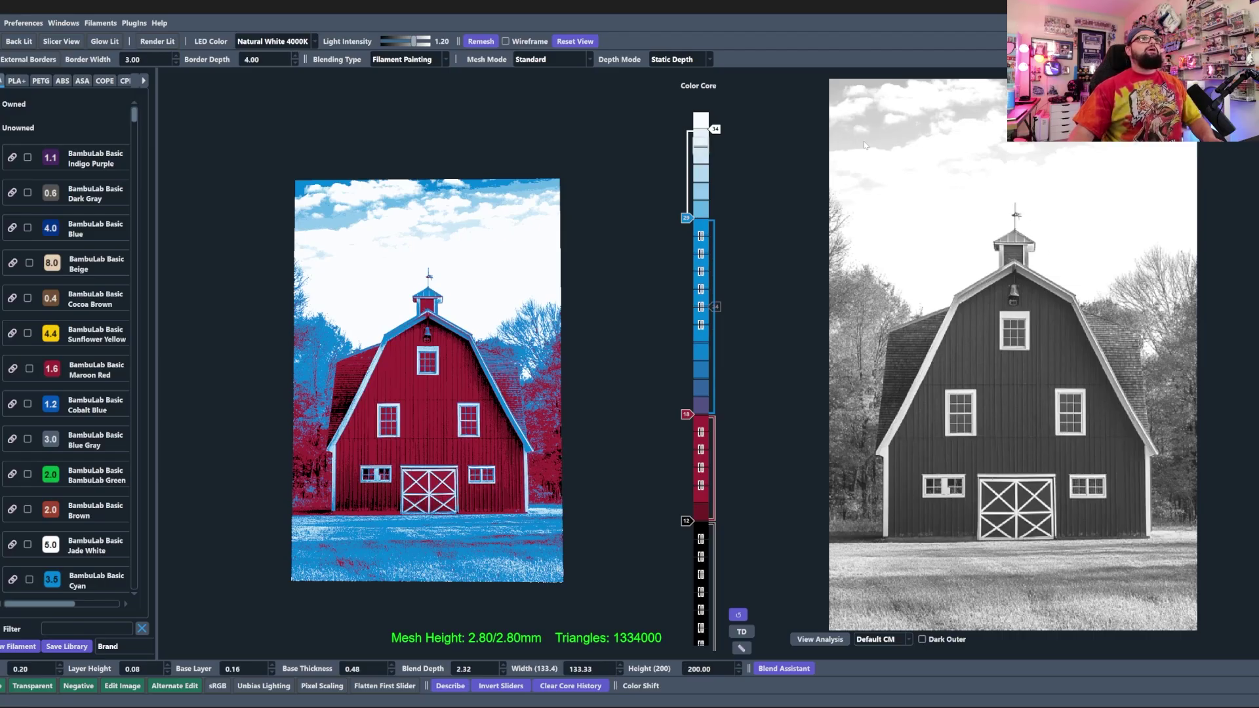
{"action": "left_click", "coordinate": [881, 143]}
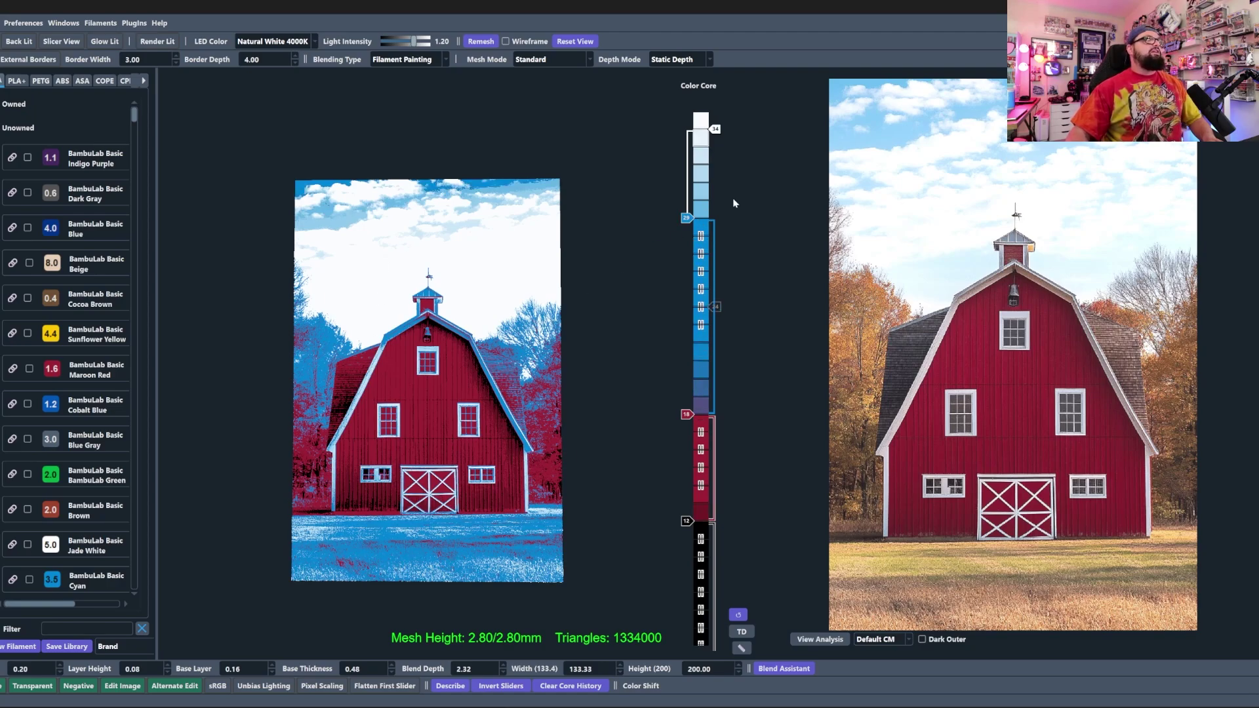
{"action": "left_click", "coordinate": [683, 218]}
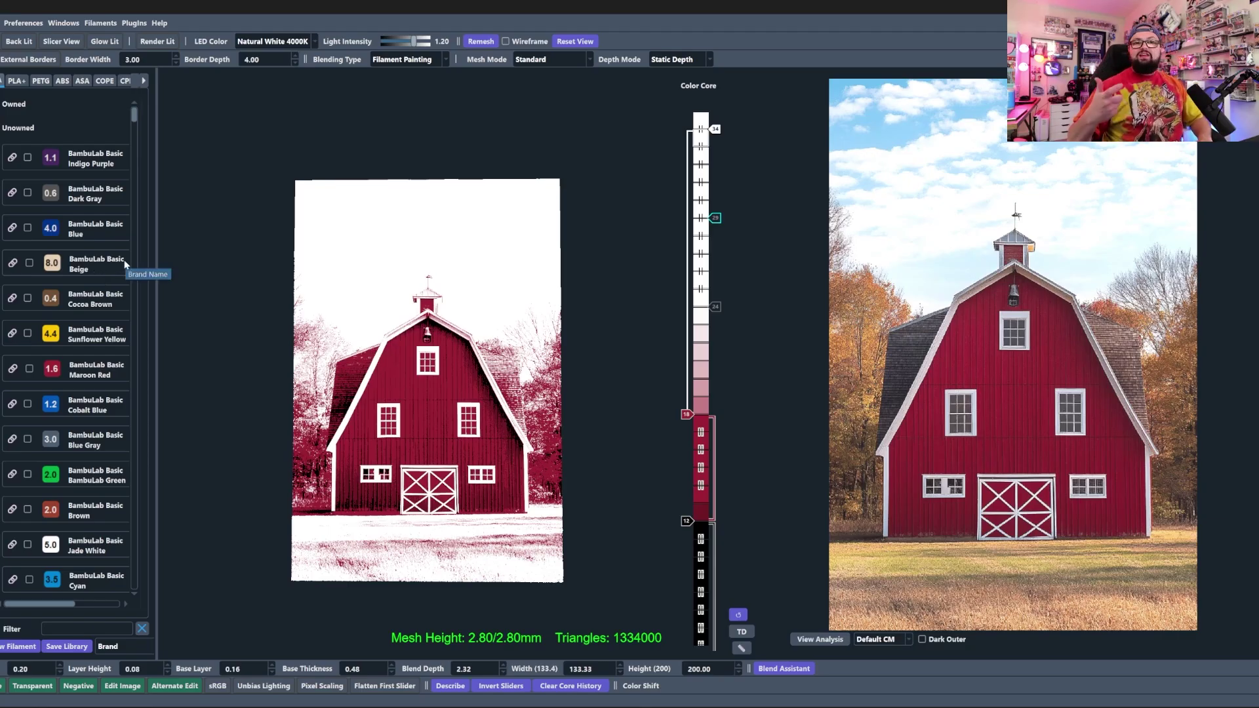
- Add the BambuLab Basic Beige filament at layer 30 and set the brightness adjustment to 0
{"action": "mouse_move", "coordinate": [57, 262]}
{"action": "left_mouse_down"}
{"action": "mouse_move", "coordinate": [686, 276]}
{"action": "mouse_move", "coordinate": [700, 258]}
{"action": "mouse_move", "coordinate": [686, 199]}
{"action": "left_mouse_up"}
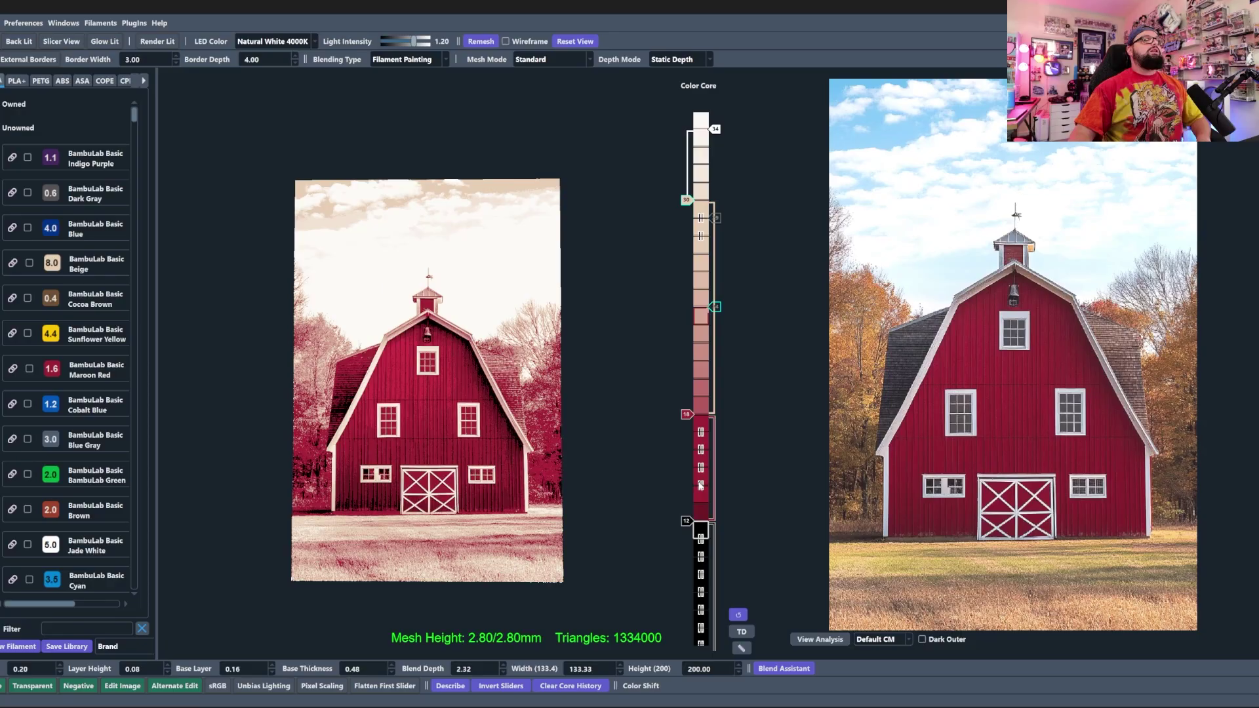
{"action": "left_click_drag", "start_coordinate": [688, 543], "coordinate": [689, 529]}
{"action": "left_click", "coordinate": [1, 197]}
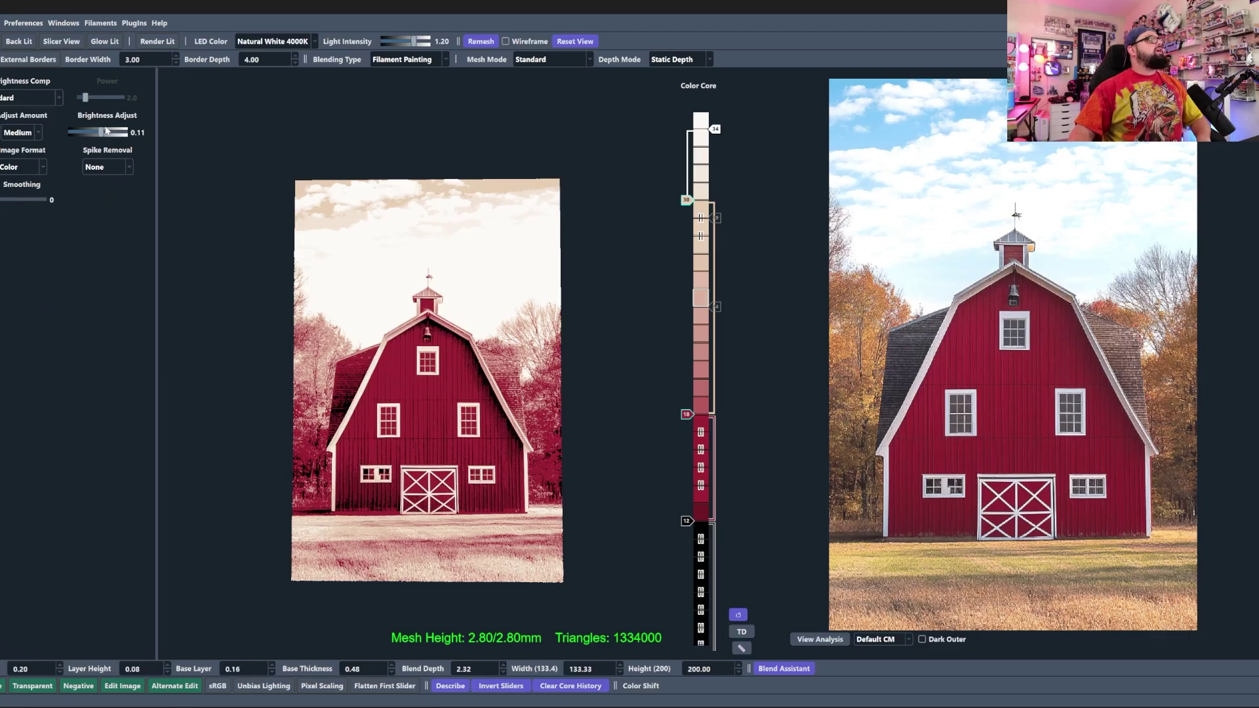
{"action": "left_click_drag", "start_coordinate": [106, 131], "coordinate": [100, 133]}
- Lower the black slider to layer 9 and the maroon slider to layer 17
{"action": "left_click_drag", "start_coordinate": [690, 524], "coordinate": [691, 557]}
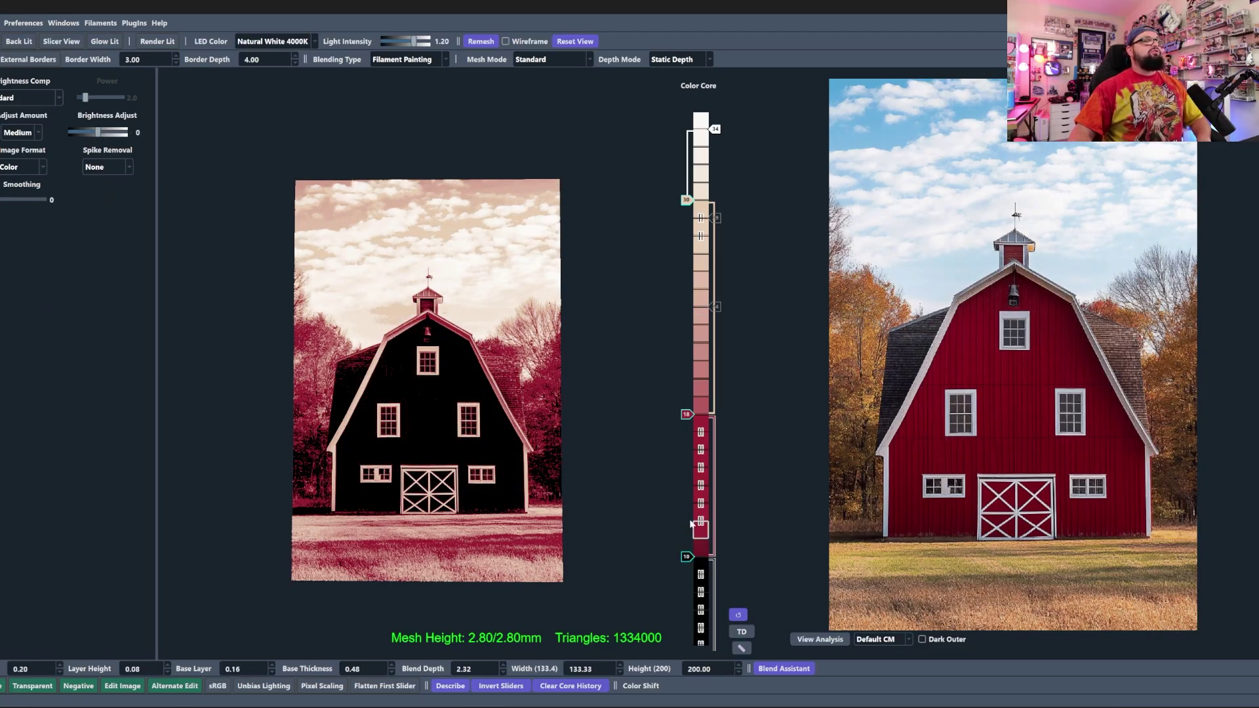
{"action": "scroll", "coordinate": [690, 524], "scroll_direction": "down", "scroll_amount": 2}
{"action": "scroll", "coordinate": [691, 524], "scroll_direction": "up", "scroll_amount": 1}
{"action": "scroll", "coordinate": [422, 400], "scroll_direction": "down", "scroll_amount": 3}
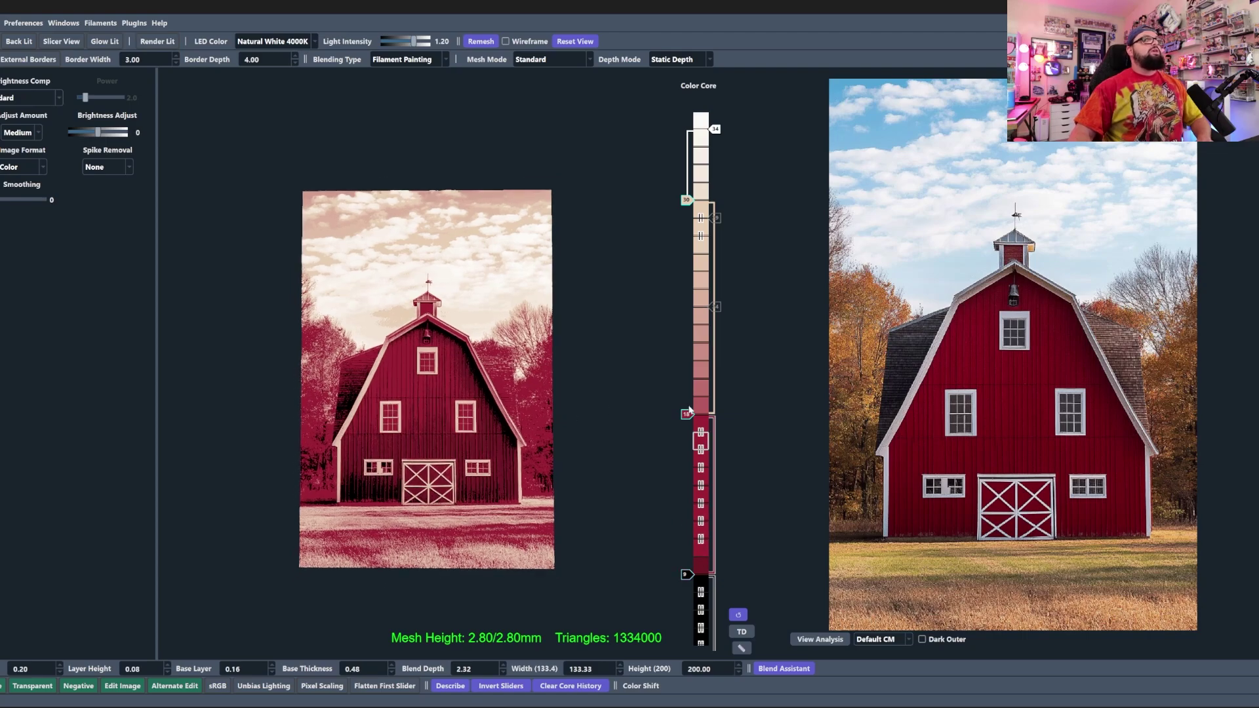
{"action": "left_click_drag", "start_coordinate": [690, 411], "coordinate": [690, 420]}
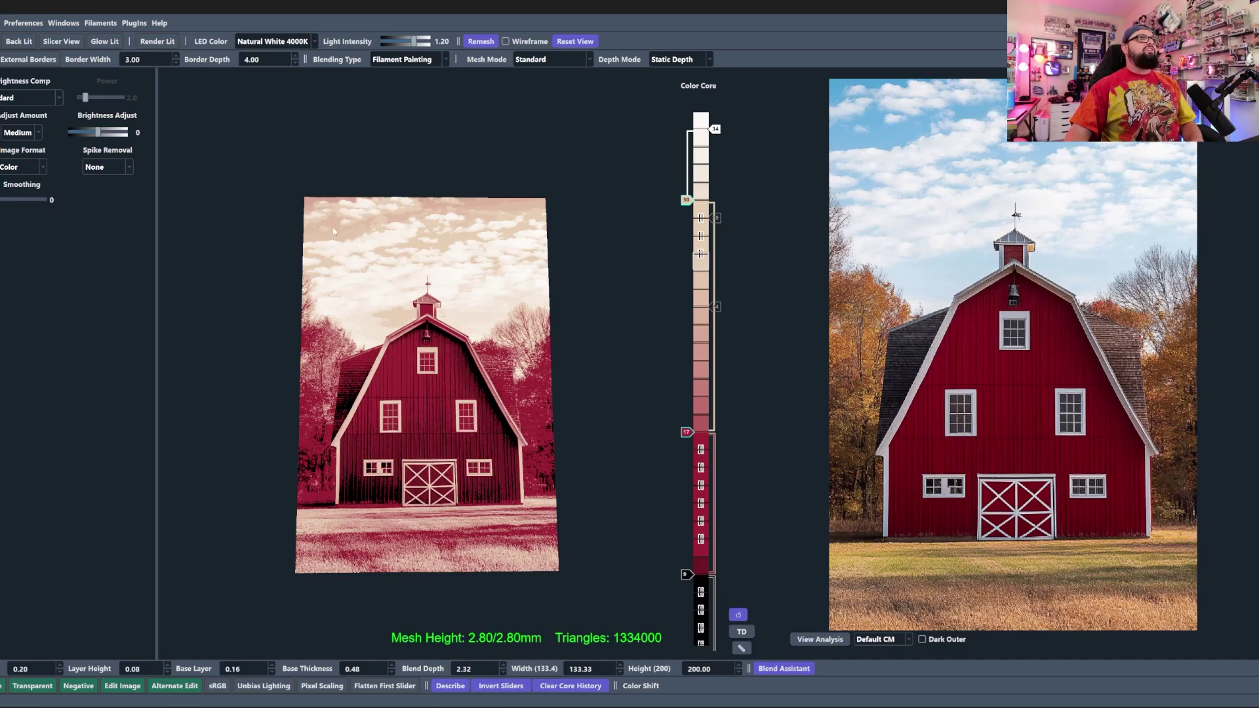
- Browse the filament library and examine the sky, trees, grass and siding of the barn preview up close and from different angles
{"action": "left_click_drag", "start_coordinate": [384, 238], "coordinate": [367, 198]}
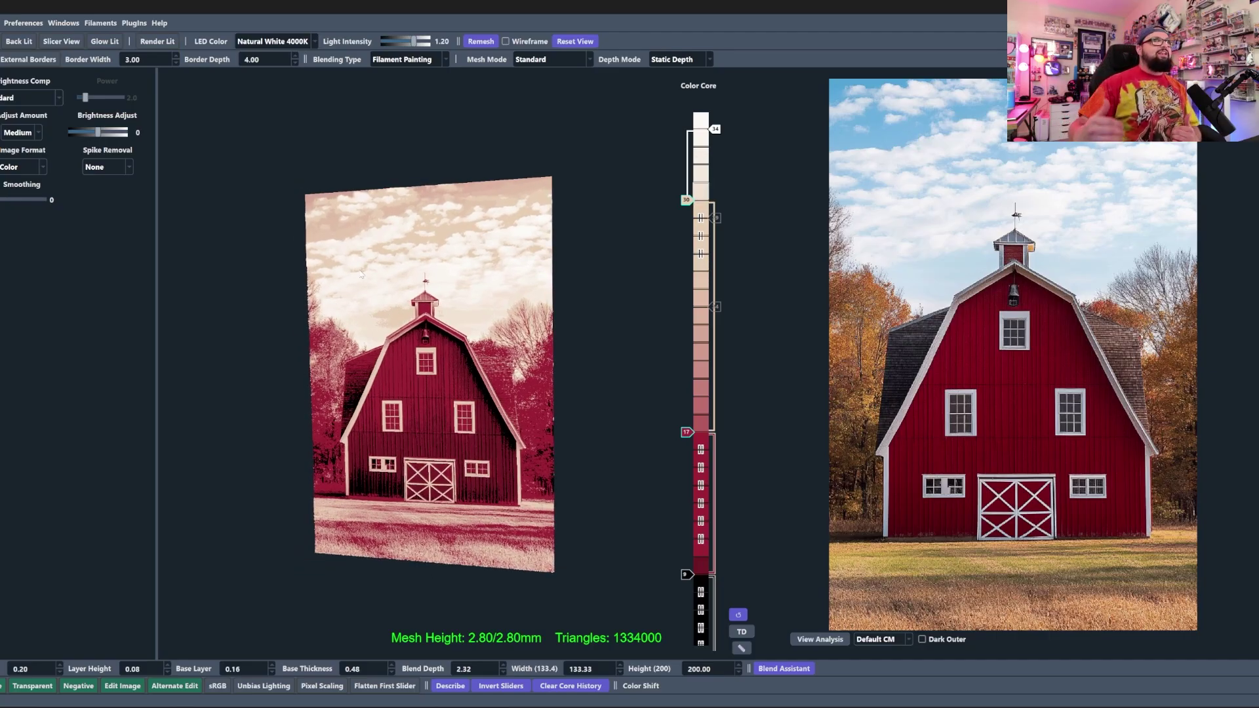
{"action": "left_click", "coordinate": [2, 105]}
{"action": "scroll", "coordinate": [69, 376], "scroll_direction": "down", "scroll_amount": 3}
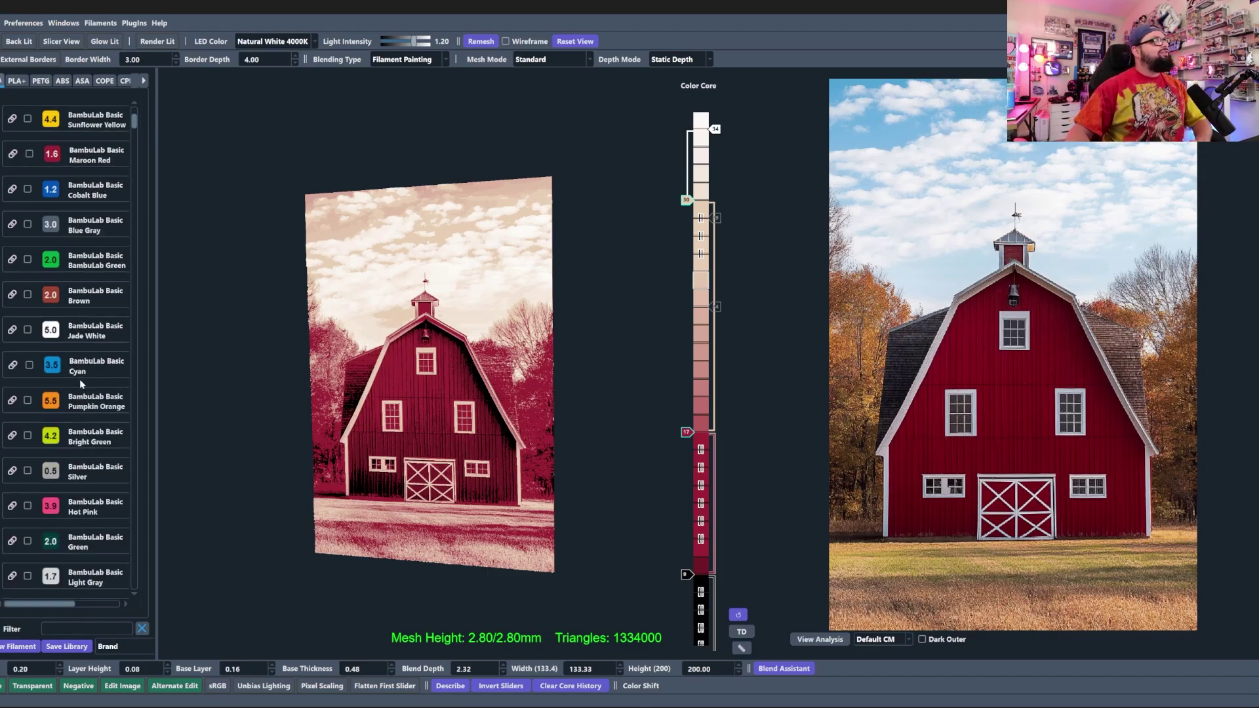
{"action": "left_click_drag", "start_coordinate": [387, 512], "coordinate": [395, 539]}
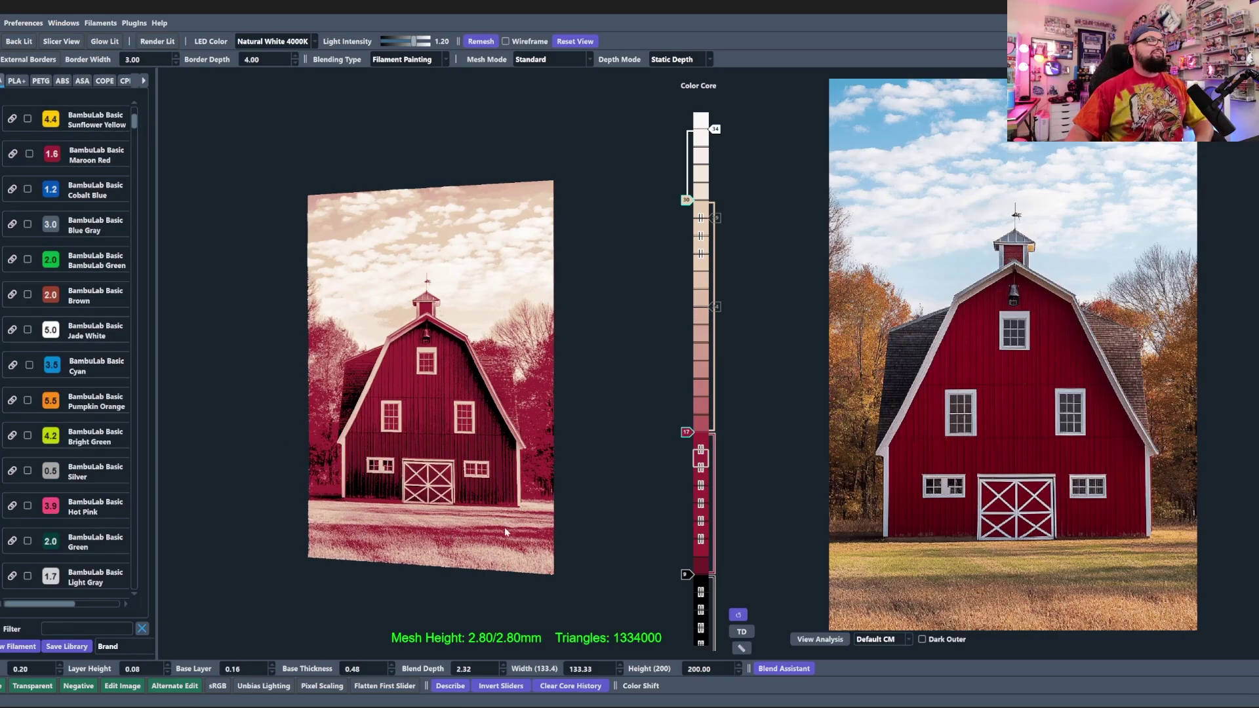
{"action": "scroll", "coordinate": [452, 351], "scroll_direction": "up", "scroll_amount": 5}
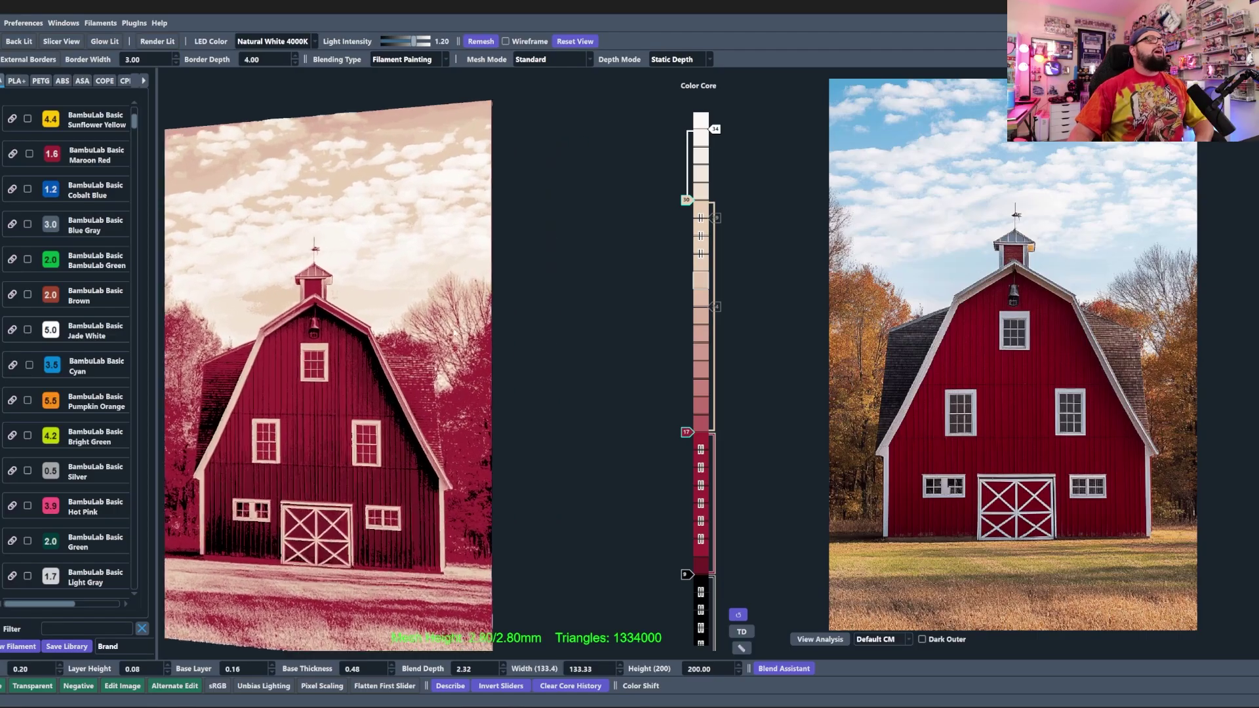
{"action": "scroll", "coordinate": [420, 378], "scroll_direction": "up", "scroll_amount": 2}
{"action": "scroll", "coordinate": [400, 351], "scroll_direction": "down", "scroll_amount": 5}
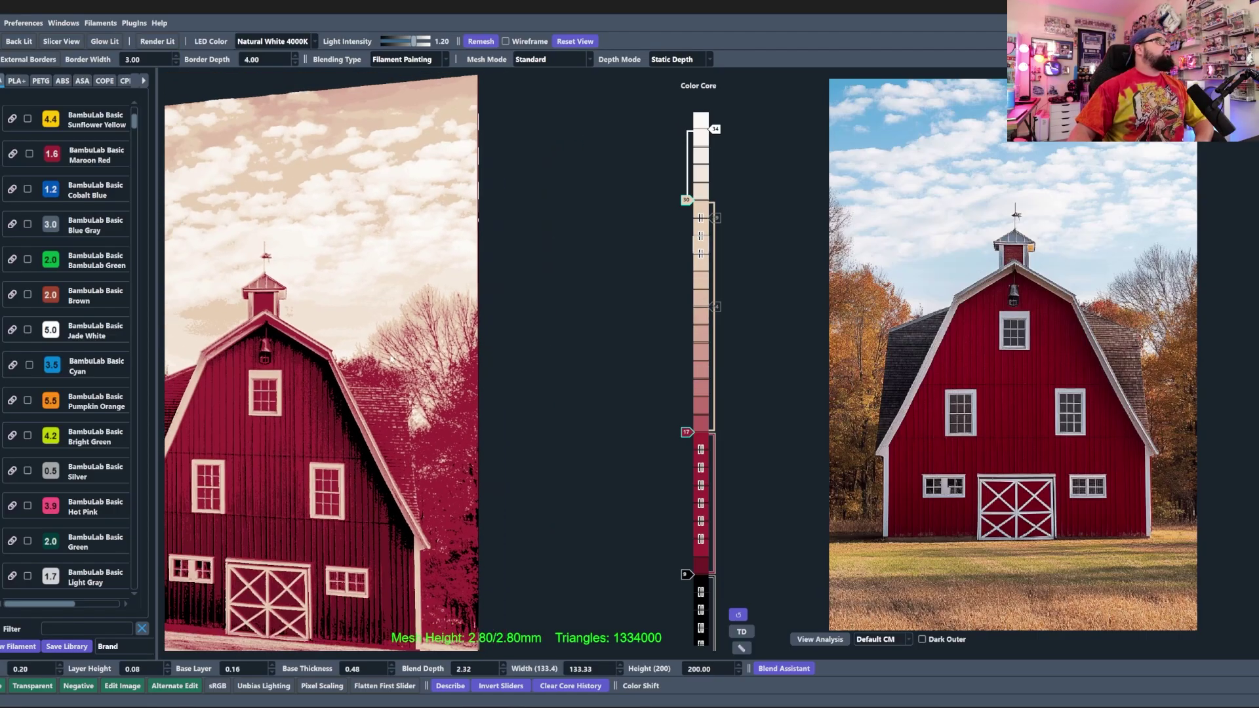
{"action": "left_click_drag", "start_coordinate": [376, 397], "coordinate": [430, 371]}
{"action": "scroll", "coordinate": [430, 372], "scroll_direction": "down", "scroll_amount": 4}
{"action": "right_click_drag", "start_coordinate": [431, 372], "coordinate": [493, 372]}
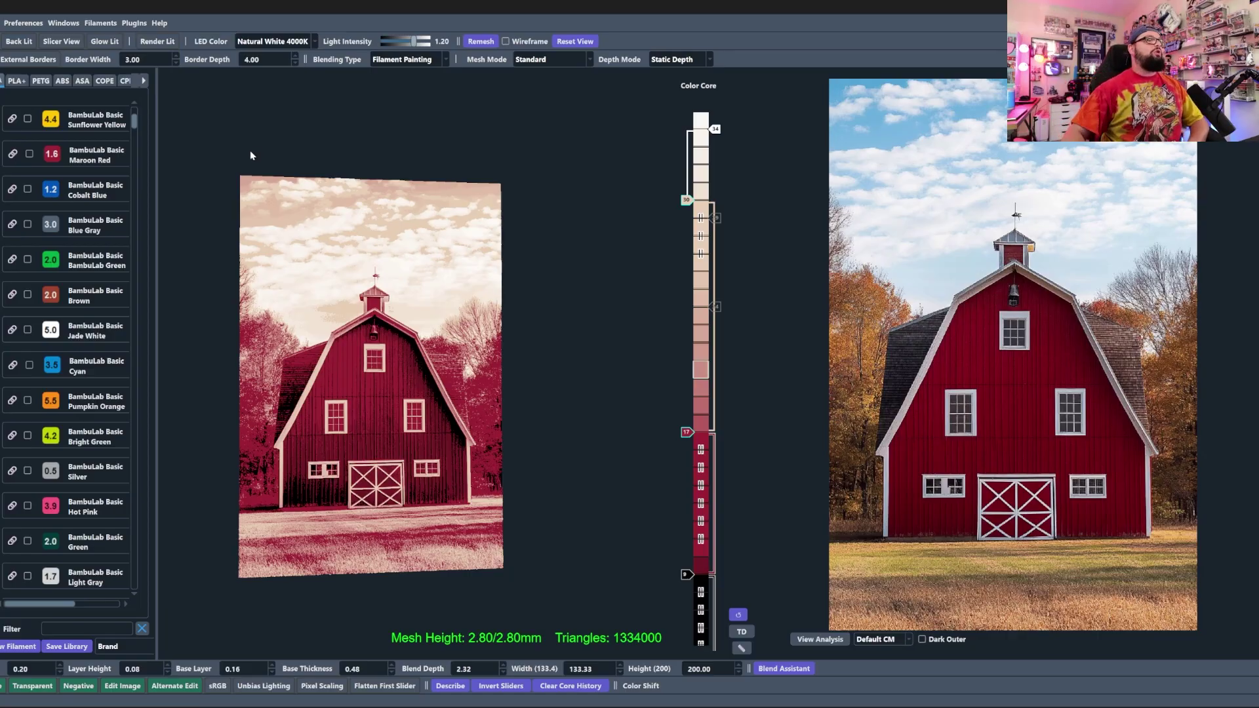
{"action": "left_click_drag", "start_coordinate": [412, 380], "coordinate": [412, 450]}
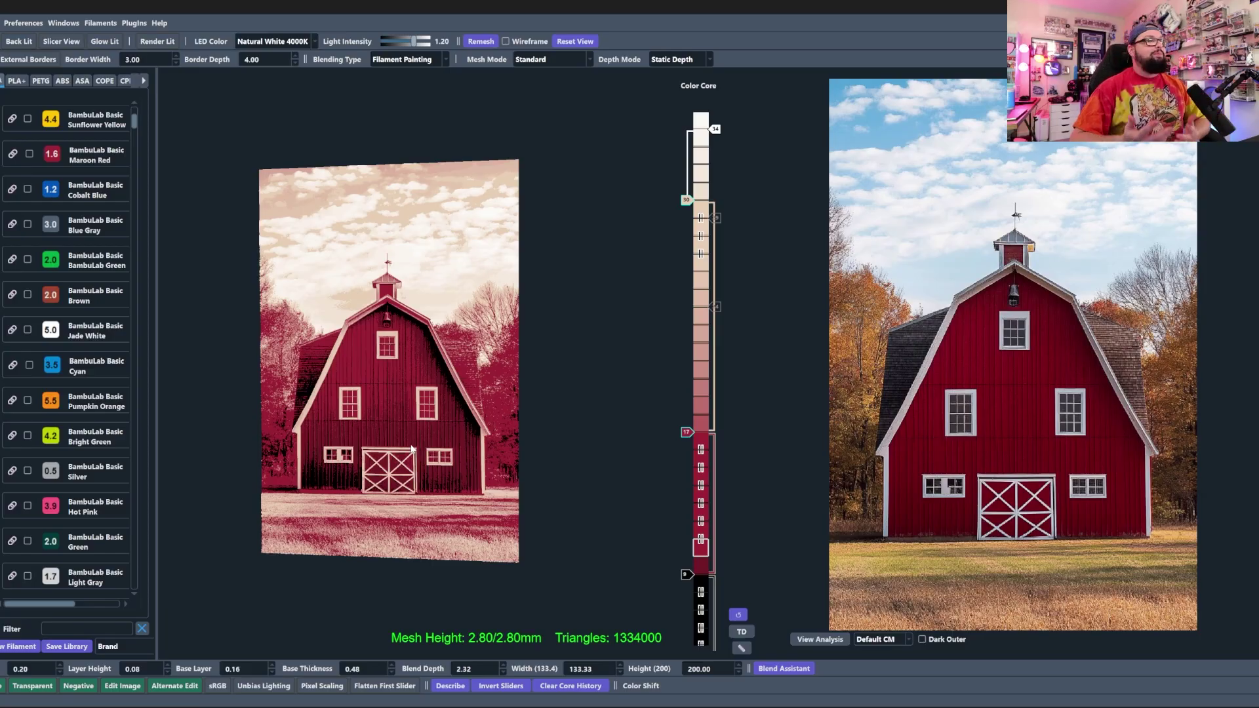
{"action": "left_click_drag", "start_coordinate": [405, 411], "coordinate": [461, 410]}
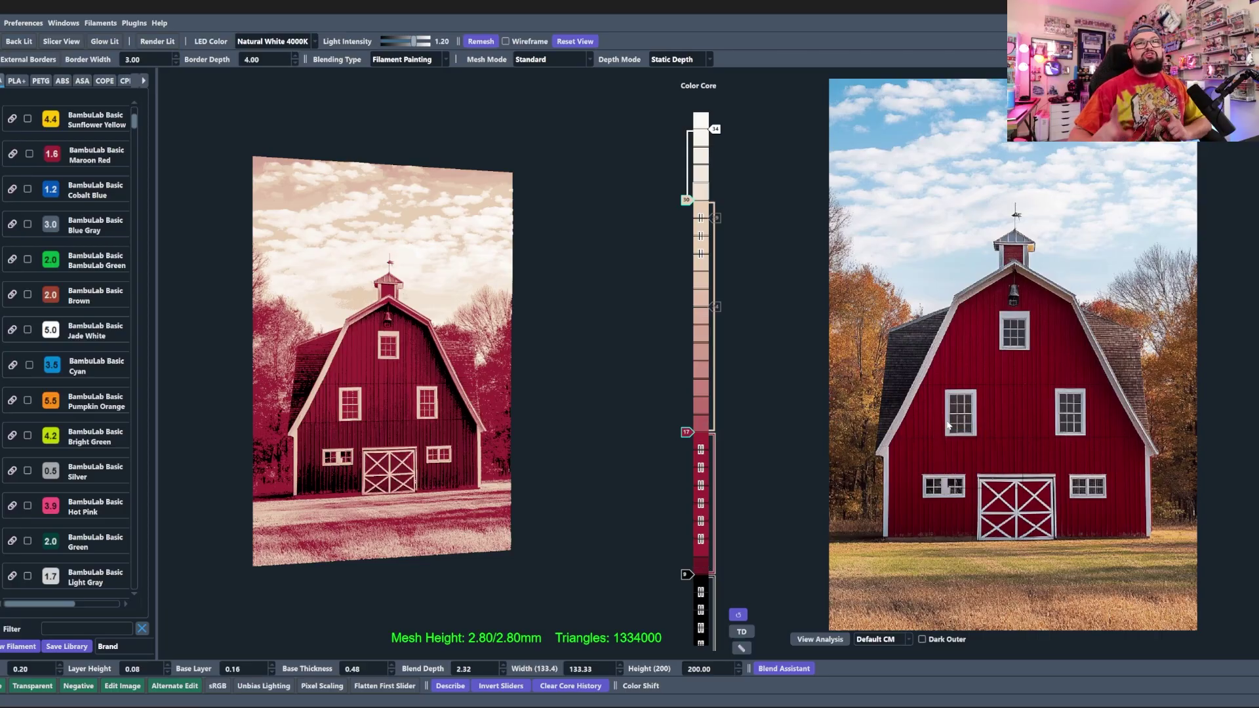
- Examine the colors of the windows and red siding up close in the source barn photo
{"action": "scroll", "coordinate": [1001, 394], "scroll_direction": "up", "scroll_amount": 3}
{"action": "scroll", "coordinate": [906, 493], "scroll_direction": "up", "scroll_amount": 2}
{"action": "left_click_drag", "start_coordinate": [906, 492], "coordinate": [948, 443]}
{"action": "scroll", "coordinate": [948, 443], "scroll_direction": "down", "scroll_amount": 4}
{"action": "right_click", "coordinate": [972, 381]}
{"action": "left_click", "coordinate": [939, 489]}
{"action": "scroll", "coordinate": [905, 480], "scroll_direction": "up", "scroll_amount": 4}
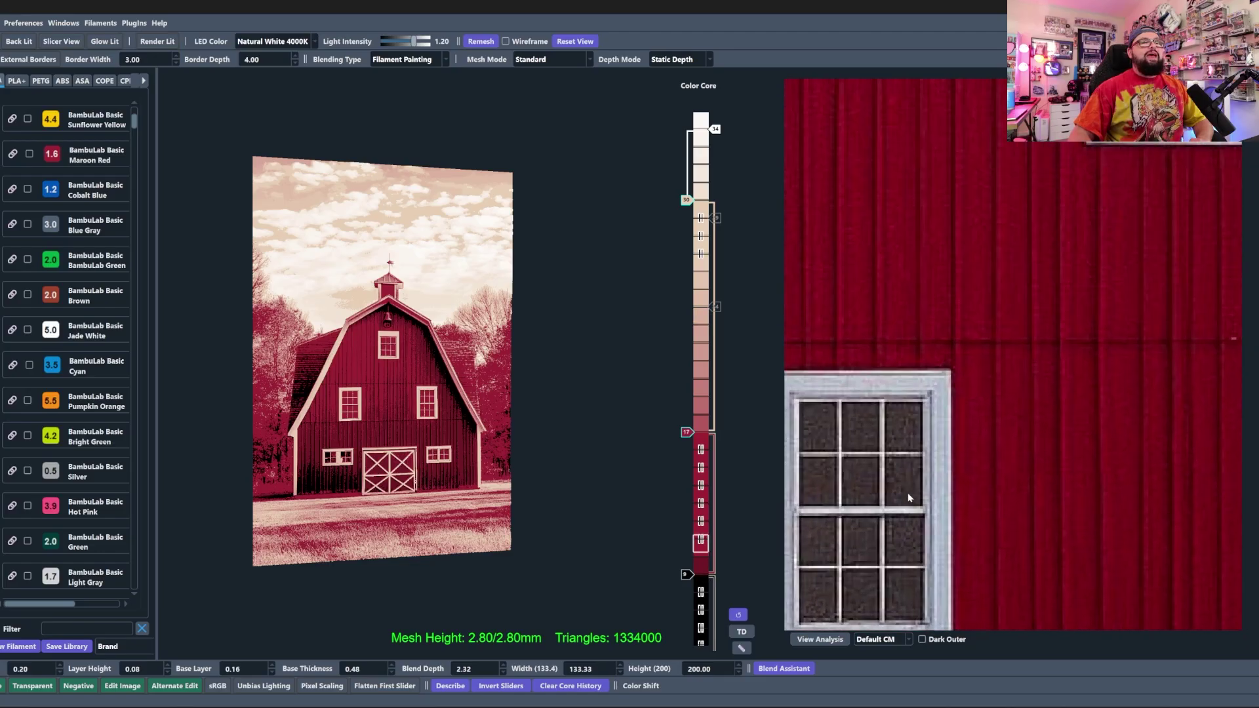
{"action": "left_click_drag", "start_coordinate": [907, 494], "coordinate": [997, 344]}
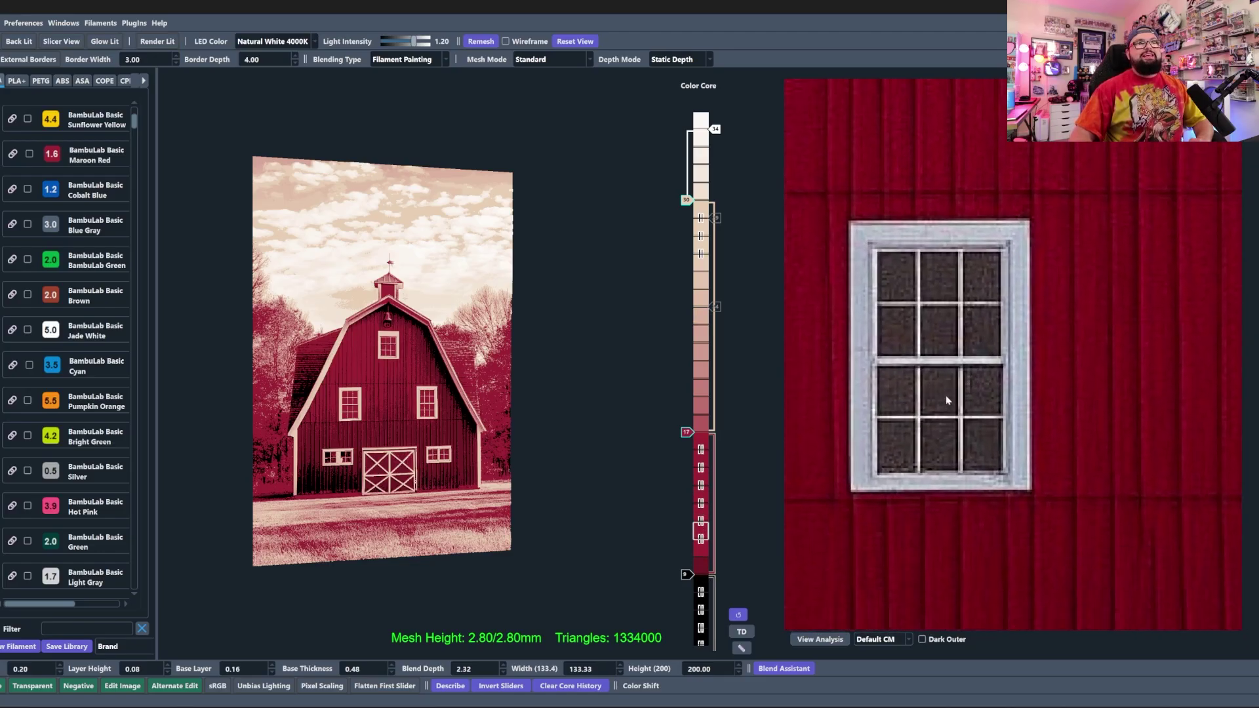
{"action": "left_click_drag", "start_coordinate": [945, 508], "coordinate": [1004, 427]}
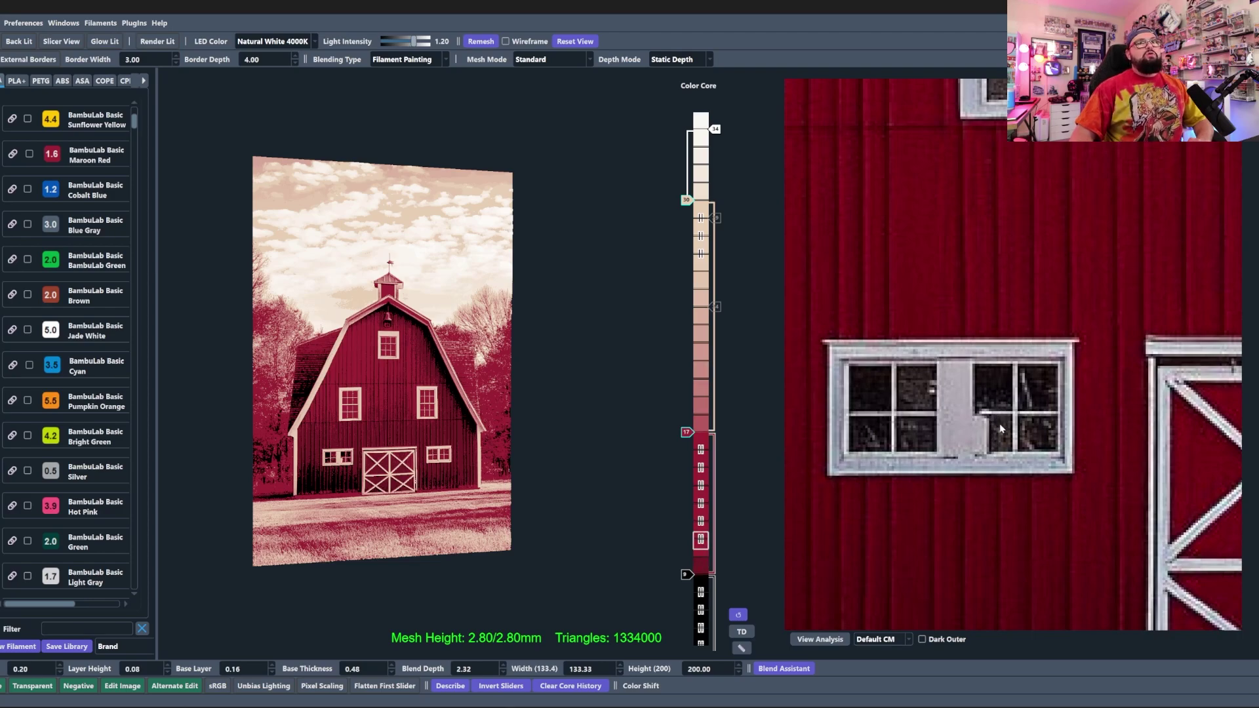
- Examine the cross-braced doors, white window frames and siding shades up close across the source barn photo
{"action": "left_click_drag", "start_coordinate": [1057, 405], "coordinate": [785, 371]}
{"action": "left_click_drag", "start_coordinate": [1184, 430], "coordinate": [846, 330]}
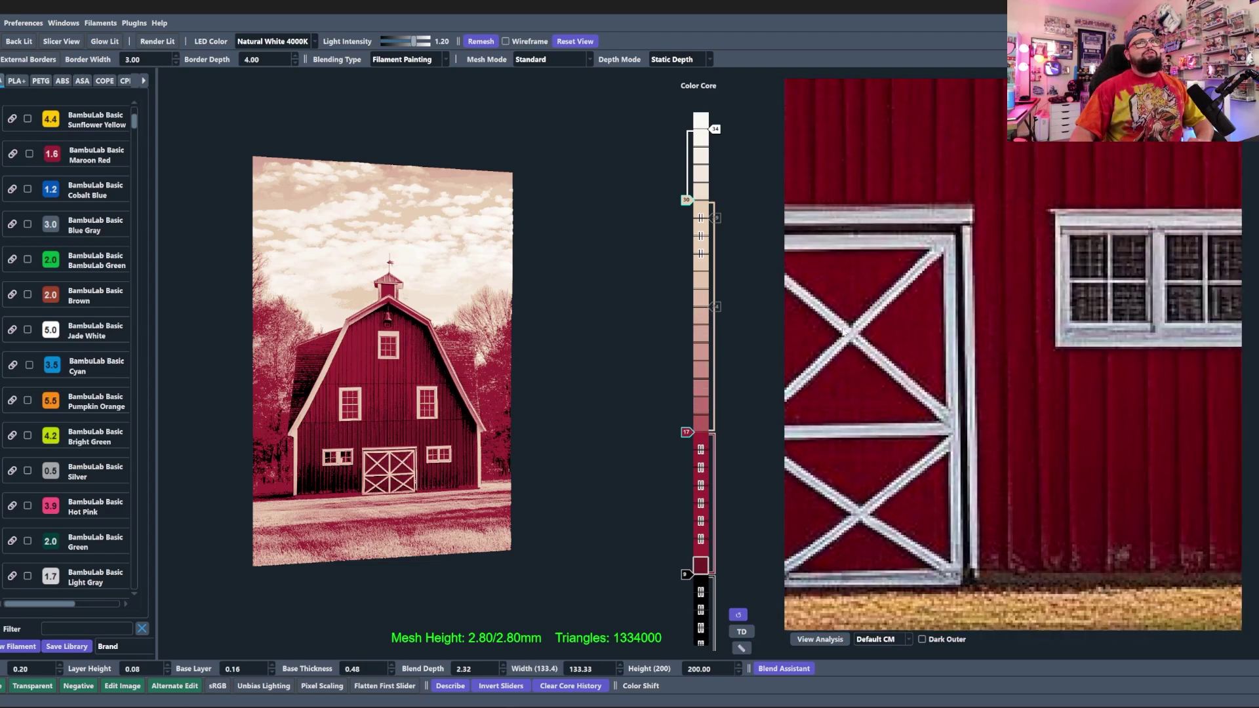
{"action": "left_click_drag", "start_coordinate": [1208, 254], "coordinate": [1074, 314]}
{"action": "left_click_drag", "start_coordinate": [1022, 211], "coordinate": [971, 599]}
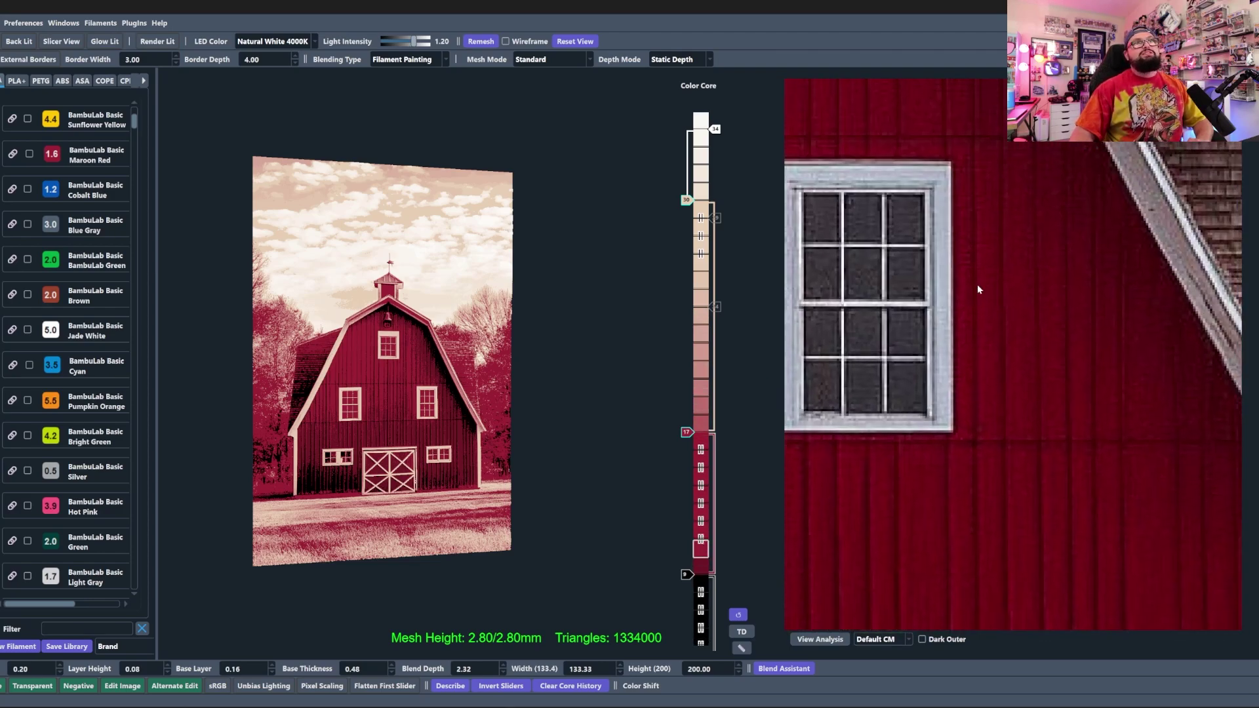
{"action": "left_click_drag", "start_coordinate": [979, 287], "coordinate": [1027, 359]}
{"action": "left_click_drag", "start_coordinate": [930, 478], "coordinate": [1021, 171]}
{"action": "left_click_drag", "start_coordinate": [1047, 417], "coordinate": [1232, 682]}
{"action": "left_click_drag", "start_coordinate": [877, 458], "coordinate": [1247, 44]}
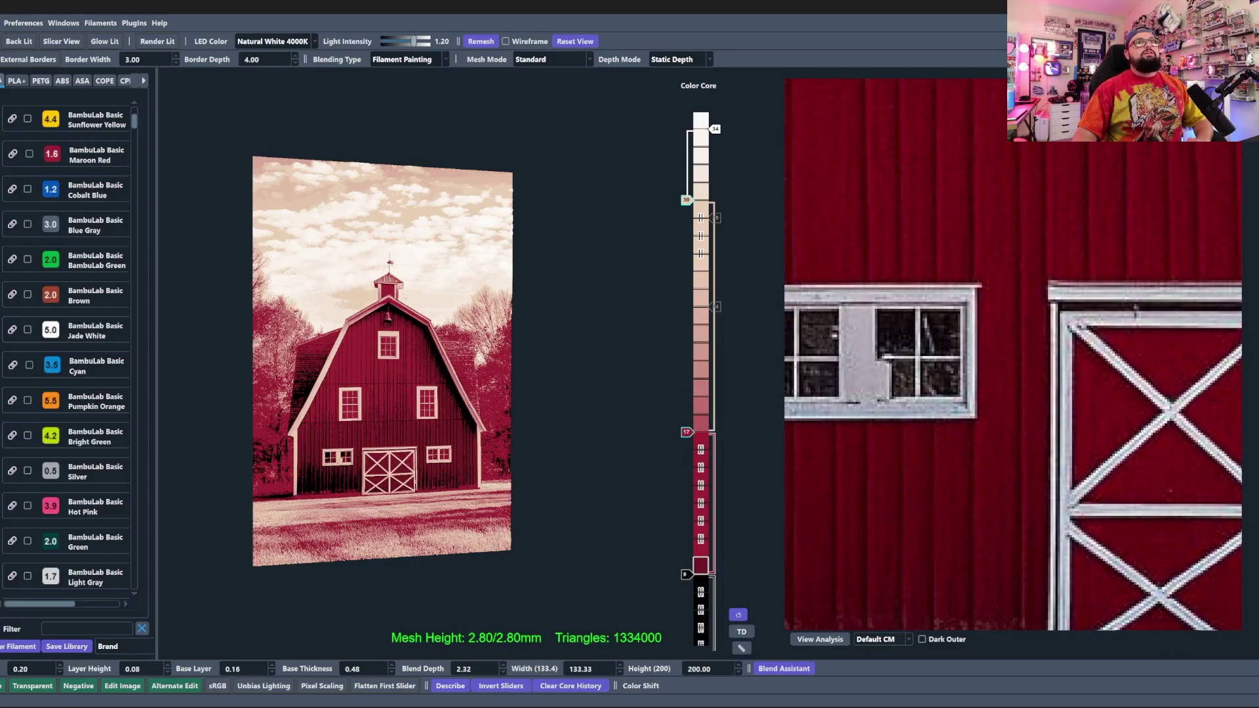
{"action": "left_click_drag", "start_coordinate": [946, 371], "coordinate": [1071, 326]}
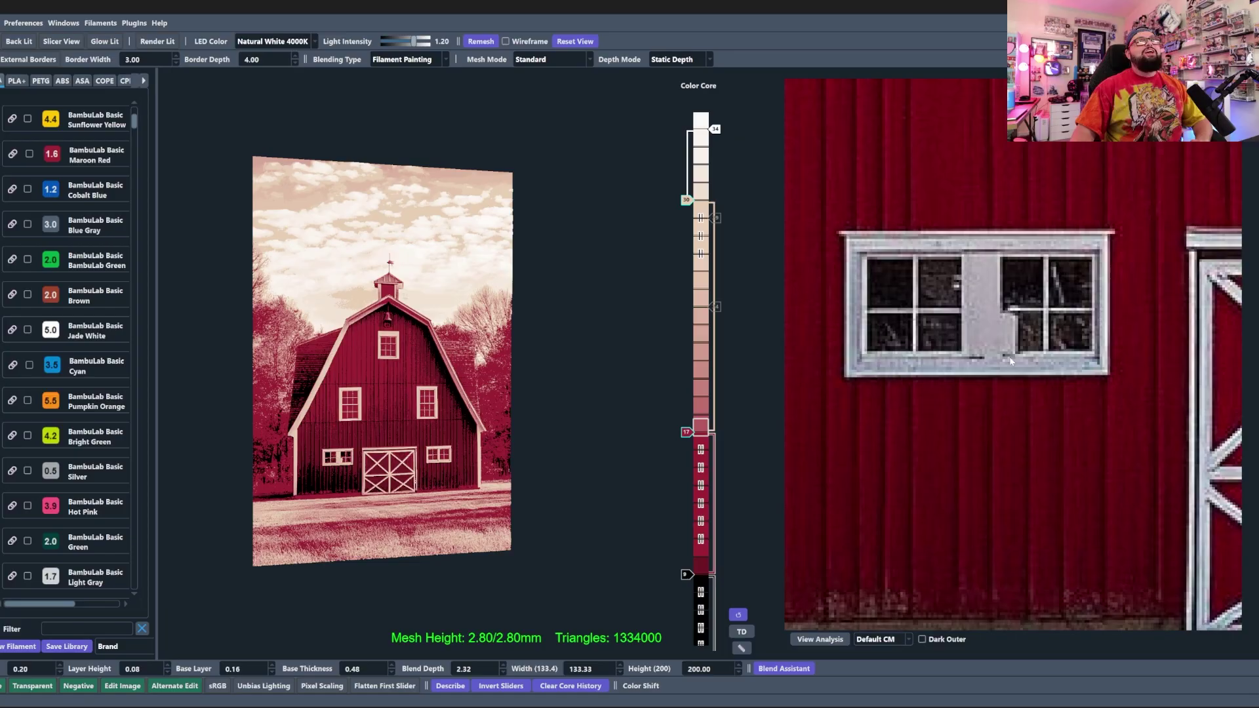
{"action": "scroll", "coordinate": [1003, 362], "scroll_direction": "down", "scroll_amount": 2}
{"action": "scroll", "coordinate": [993, 332], "scroll_direction": "down", "scroll_amount": 4}
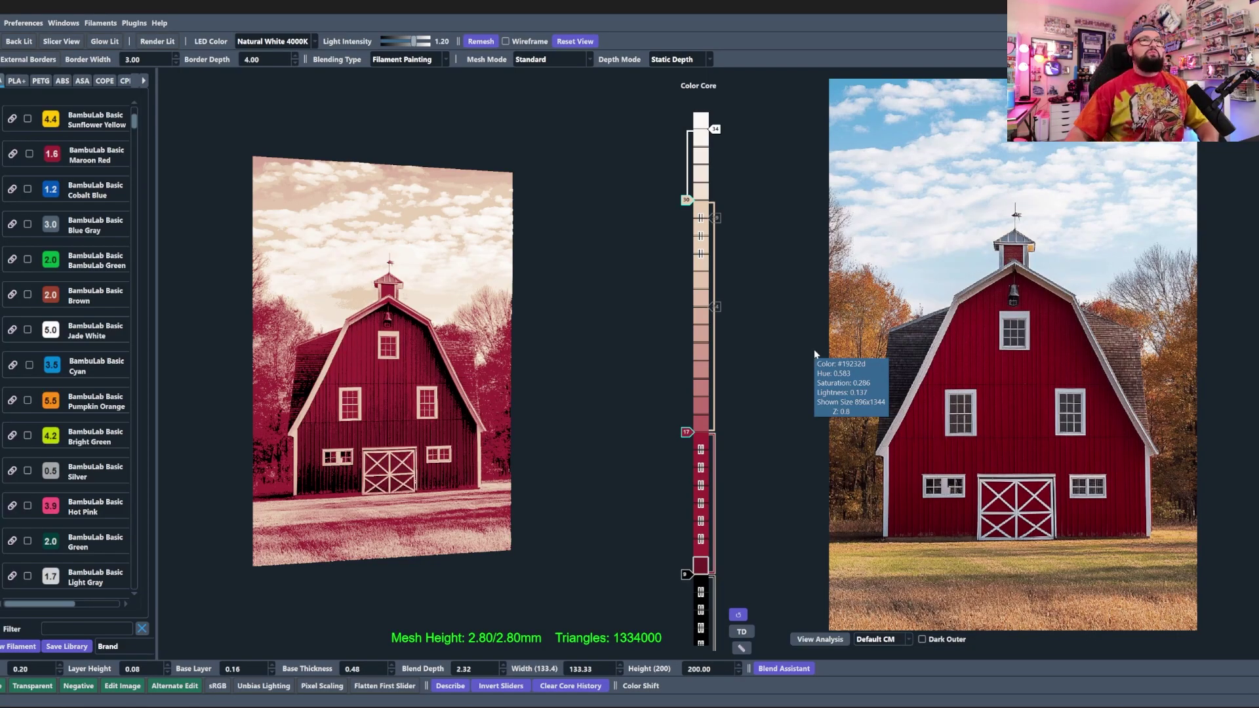
- Examine the cupola, weather vane, hanging bell and upper window up close in the source barn photo
{"action": "scroll", "coordinate": [1008, 277], "scroll_direction": "up", "scroll_amount": 3}
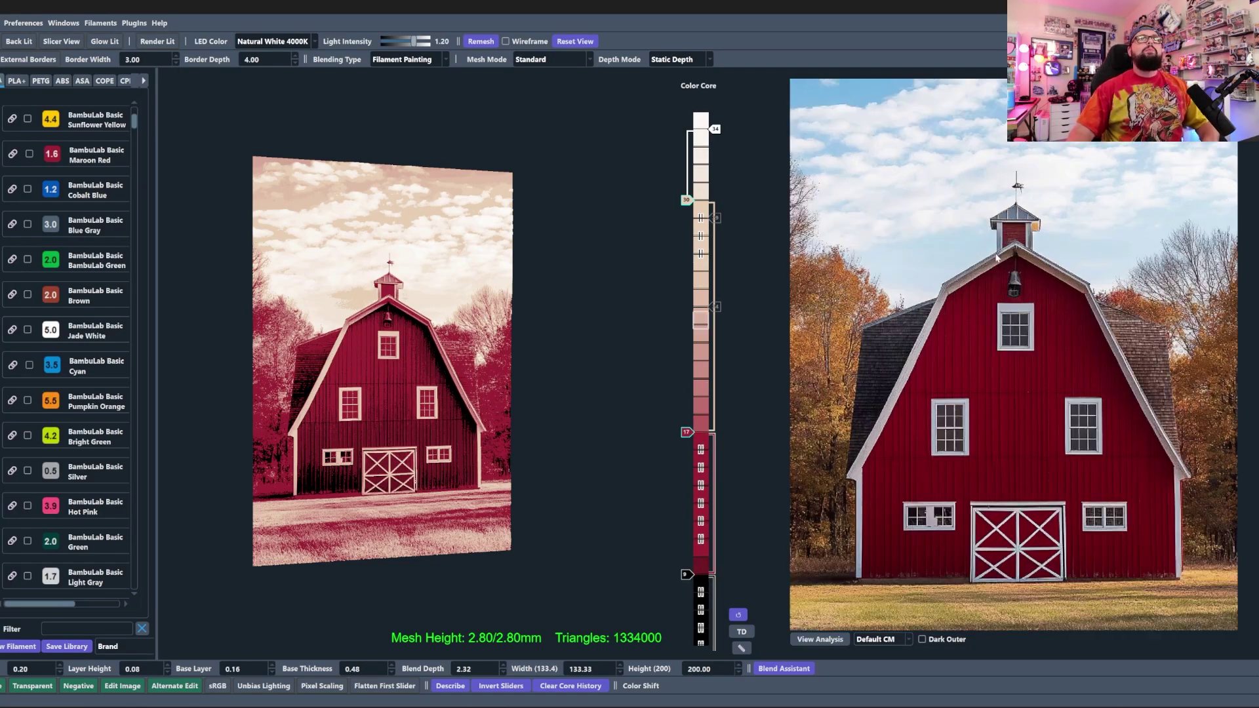
{"action": "scroll", "coordinate": [1014, 327], "scroll_direction": "down", "scroll_amount": 2}
{"action": "scroll", "coordinate": [1023, 407], "scroll_direction": "up", "scroll_amount": 2}
{"action": "right_click", "coordinate": [1026, 420]}
{"action": "left_click", "coordinate": [1006, 262]}
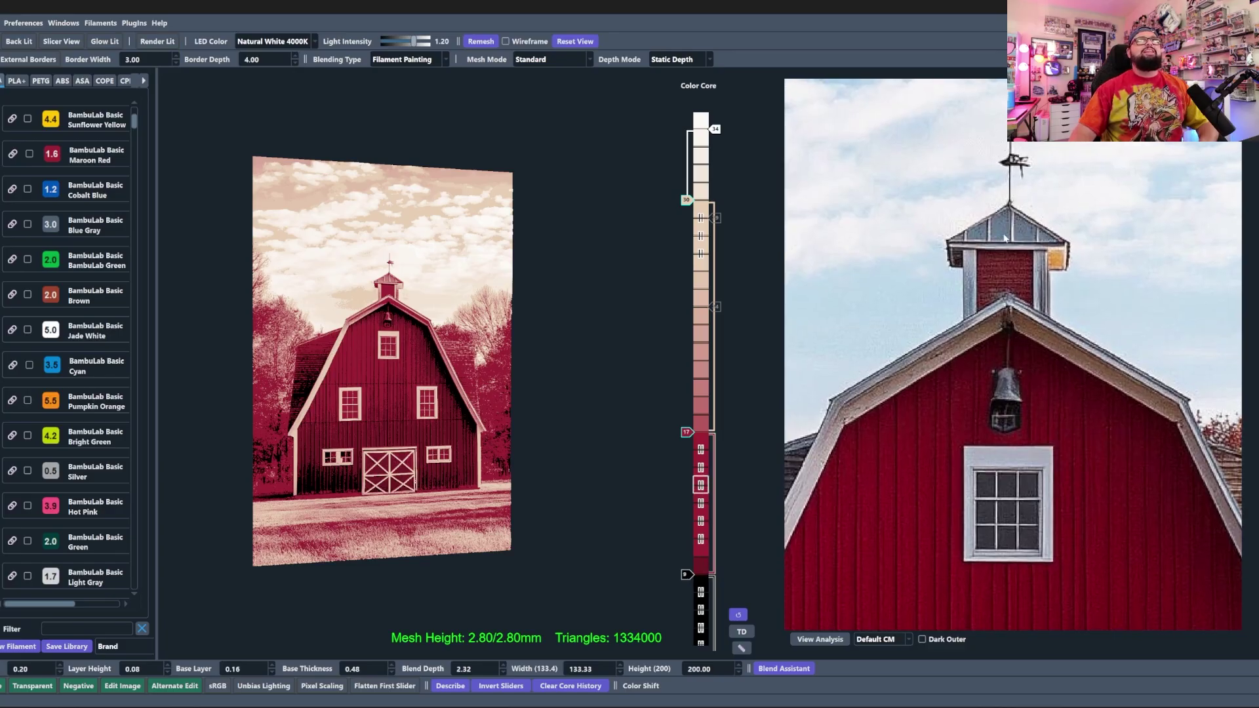
{"action": "scroll", "coordinate": [1013, 447], "scroll_direction": "up", "scroll_amount": 2}
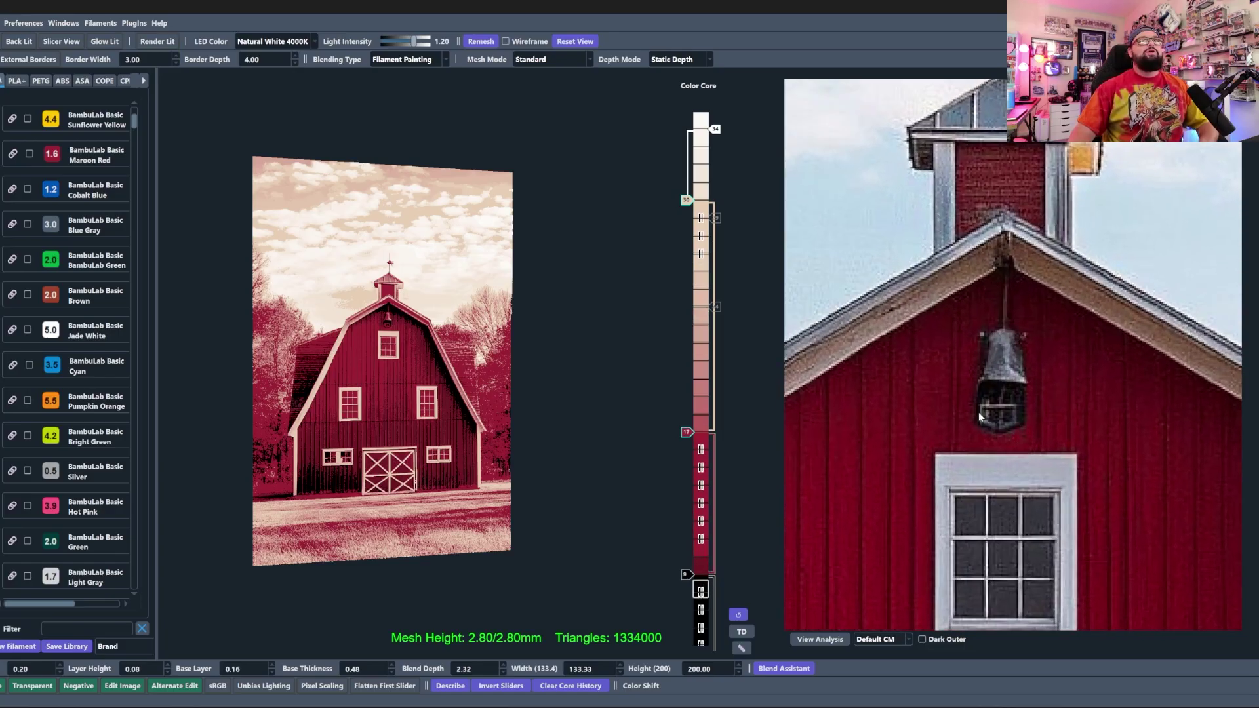
{"action": "scroll", "coordinate": [992, 367], "scroll_direction": "up", "scroll_amount": 4}
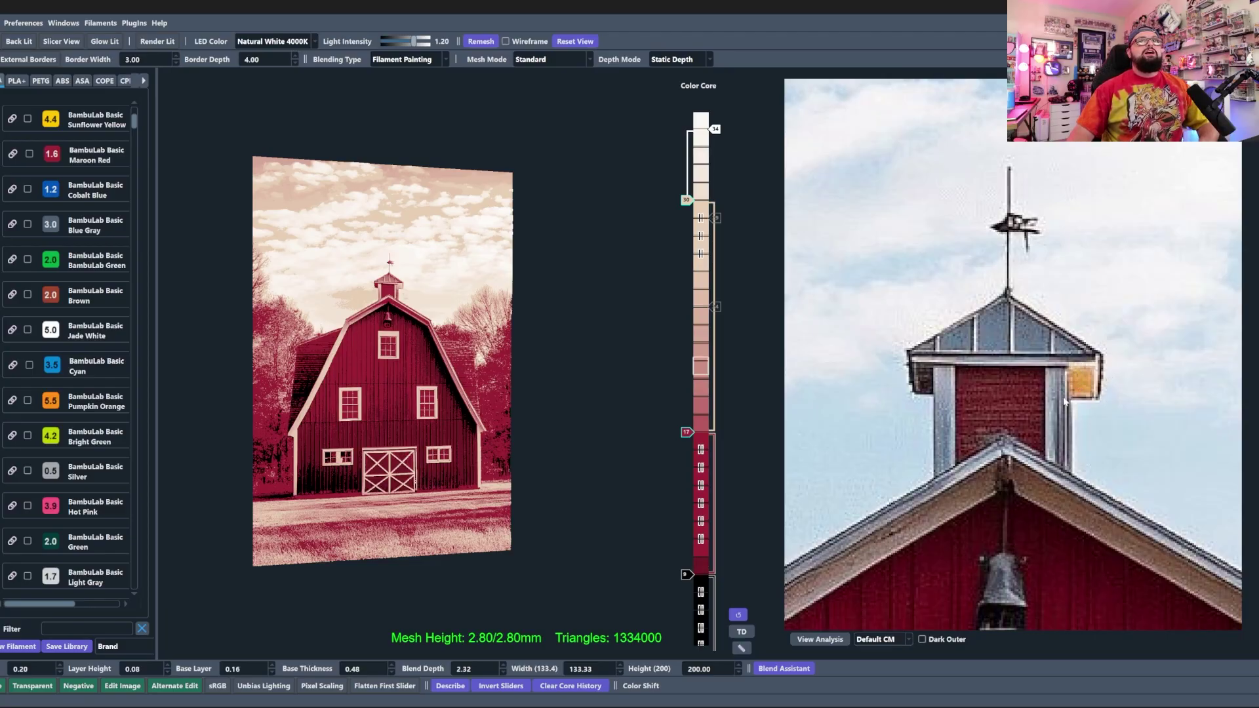
{"action": "scroll", "coordinate": [1019, 467], "scroll_direction": "down", "scroll_amount": 5}
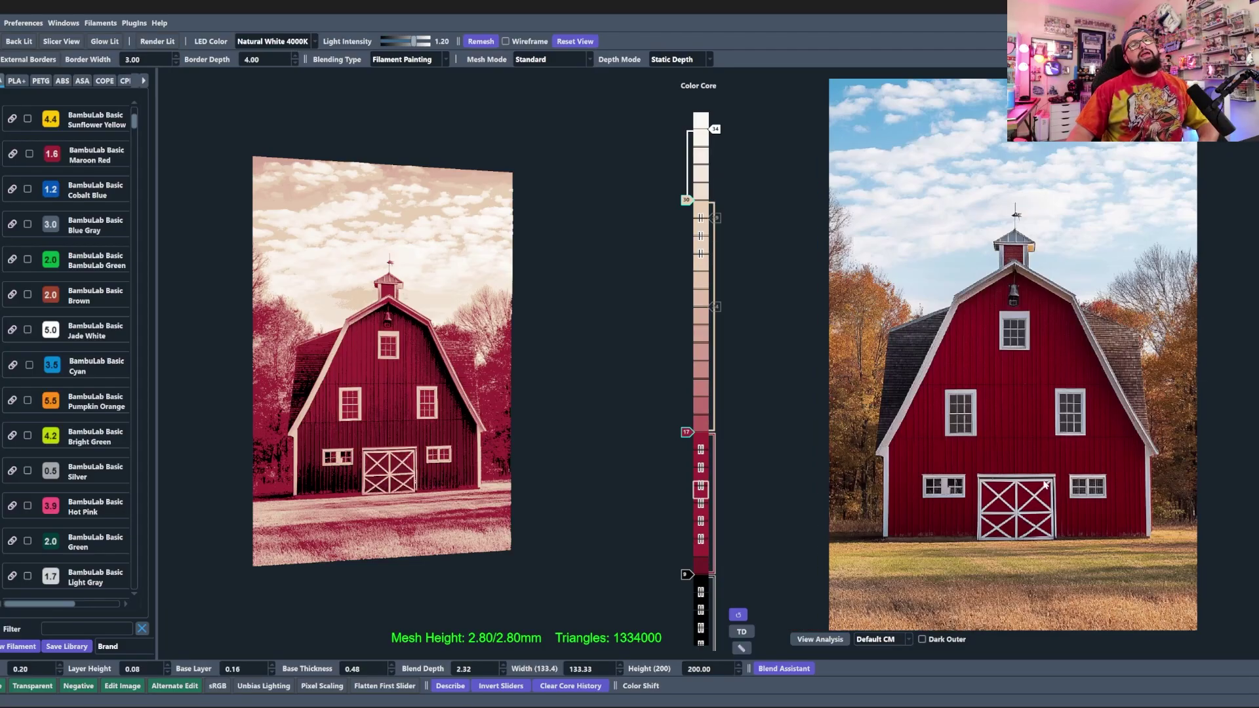
- Examine the dark side roof and the barn's left-hand windows up close, and return to the full source photo
{"action": "scroll", "coordinate": [1046, 485], "scroll_direction": "up", "scroll_amount": 5}
{"action": "right_click_drag", "start_coordinate": [949, 498], "coordinate": [1087, 333]}
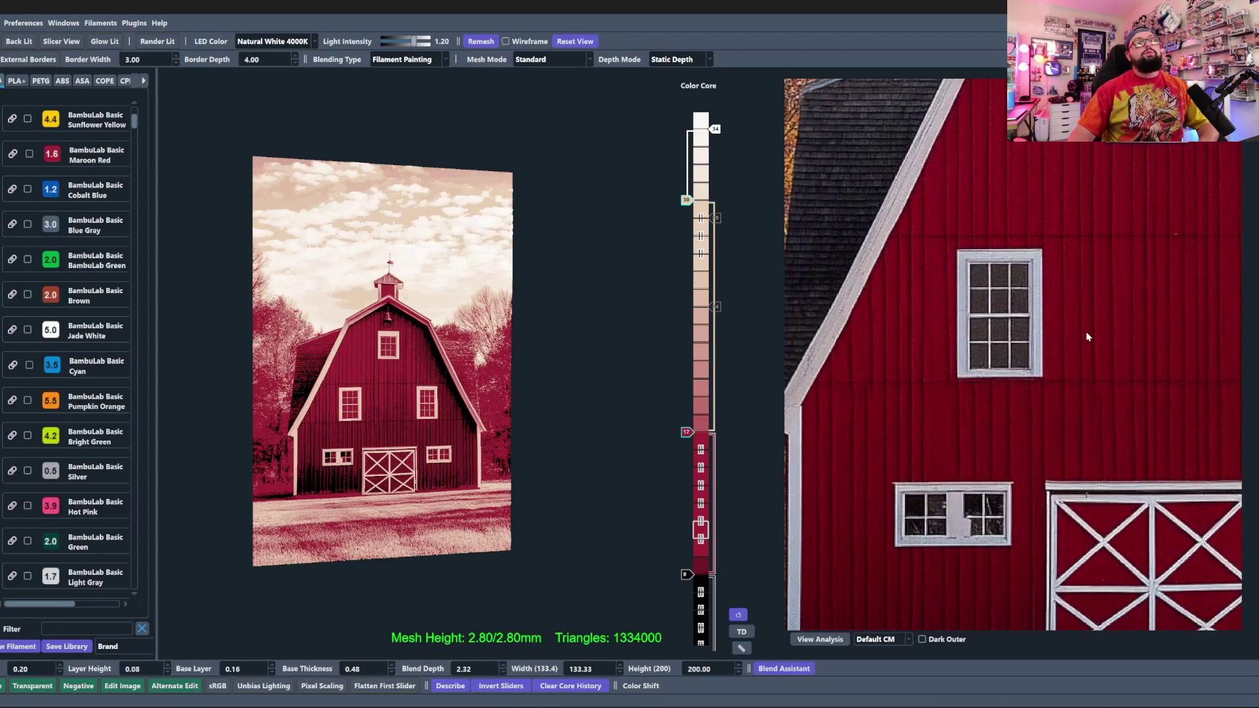
{"action": "left_click", "coordinate": [1007, 331]}
{"action": "scroll", "coordinate": [1007, 331], "scroll_direction": "up", "scroll_amount": 3}
{"action": "left_click_drag", "start_coordinate": [917, 551], "coordinate": [944, 344]}
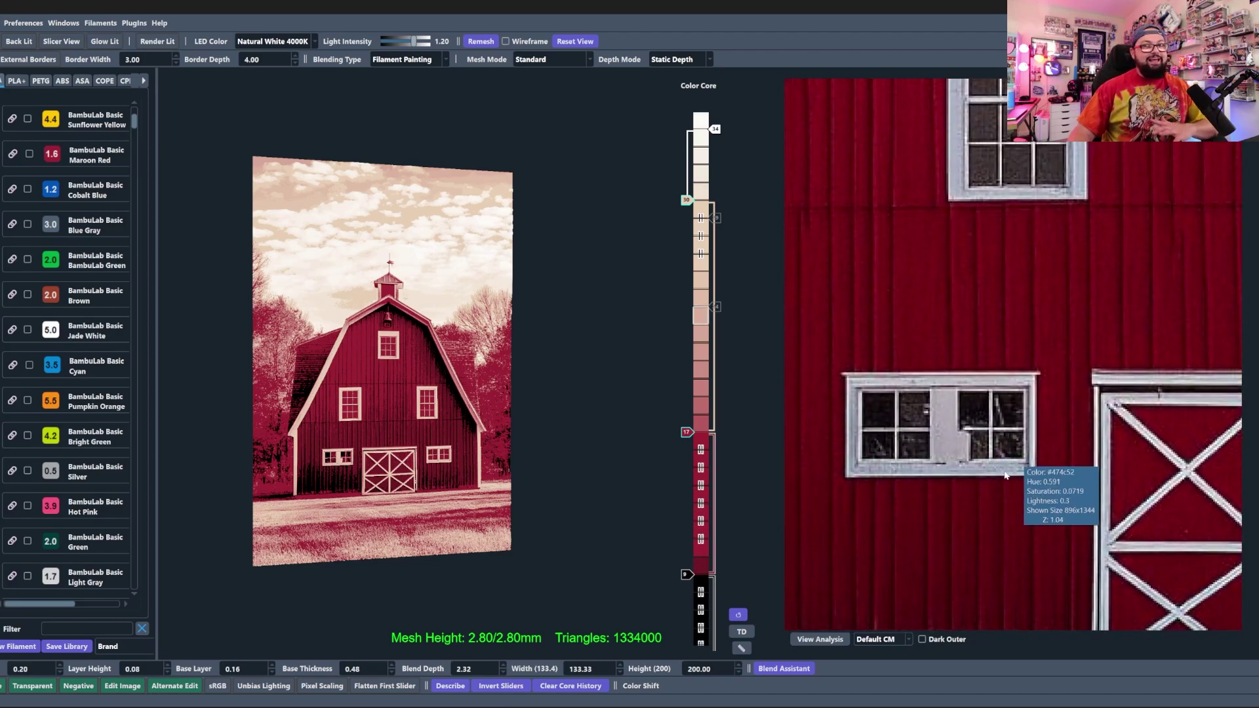
{"action": "scroll", "coordinate": [1005, 470], "scroll_direction": "down", "scroll_amount": 5}
{"action": "scroll", "coordinate": [1006, 470], "scroll_direction": "down", "scroll_amount": 3}
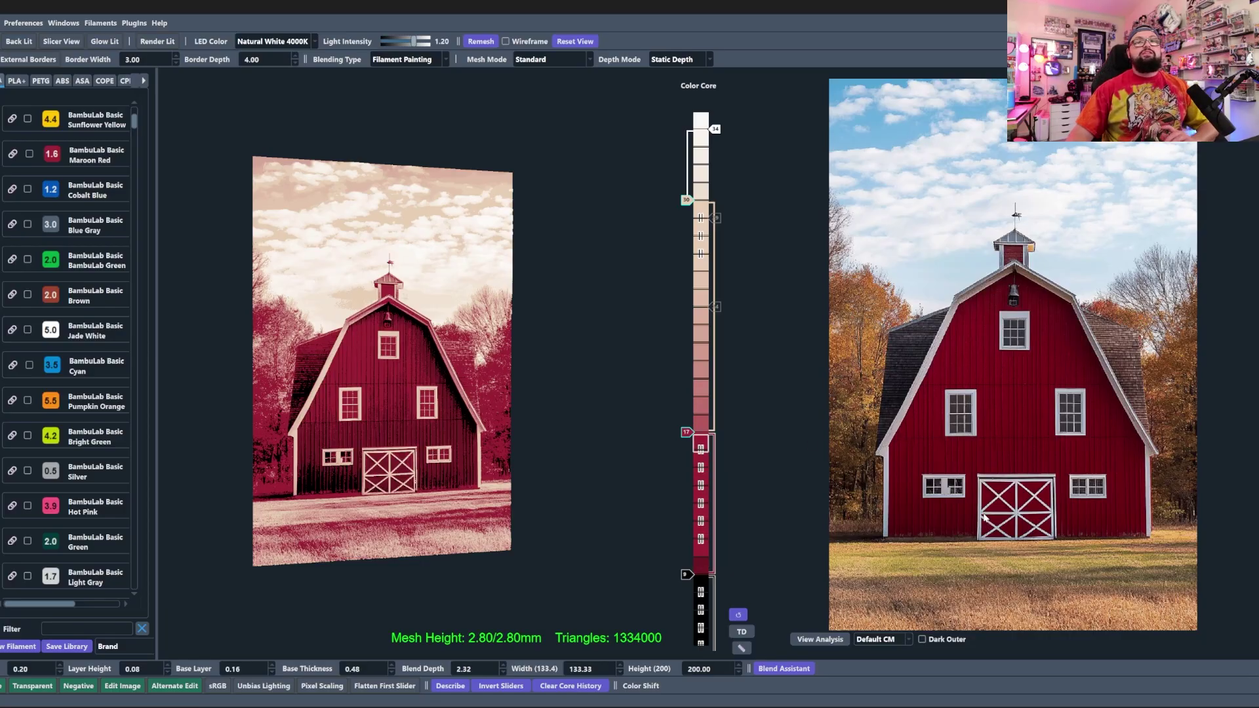
- Switch the mesh mode to Color Match and activate the Mesh Core to compare its barn preview with the source photo
{"action": "left_click", "coordinate": [528, 61]}
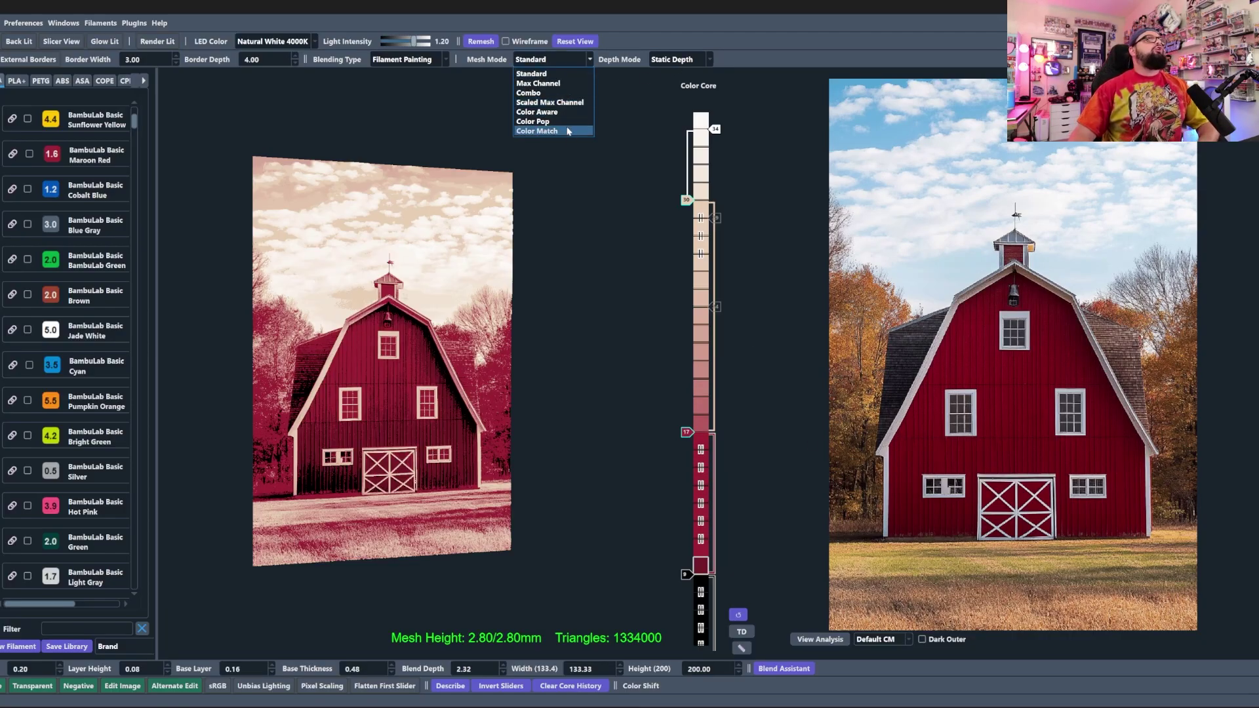
{"action": "left_click", "coordinate": [538, 131]}
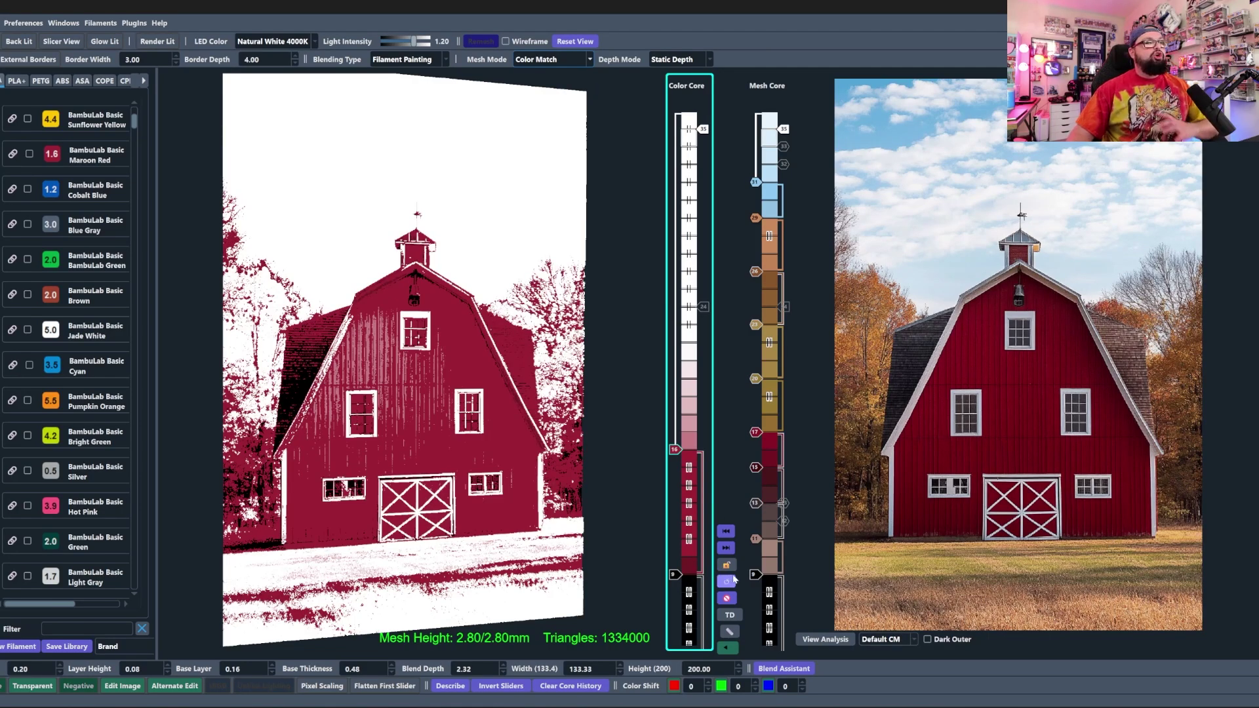
{"action": "left_click", "coordinate": [728, 648]}
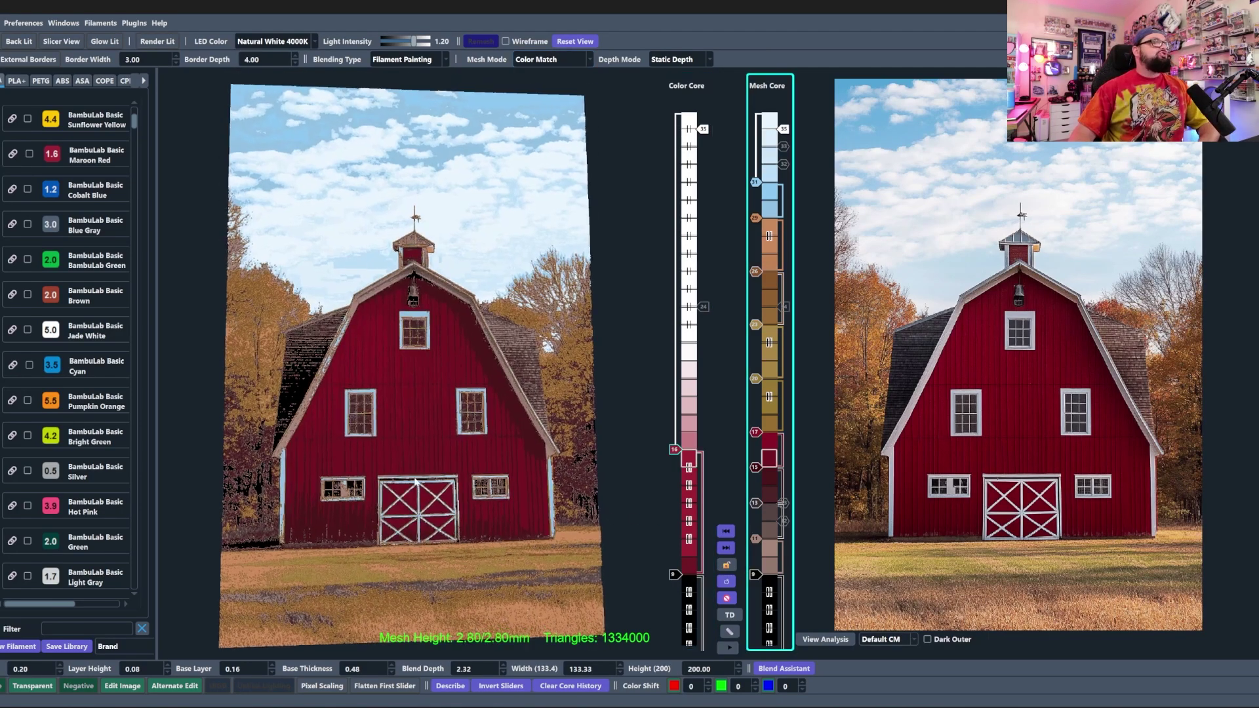
{"action": "scroll", "coordinate": [438, 499], "scroll_direction": "down", "scroll_amount": 2}
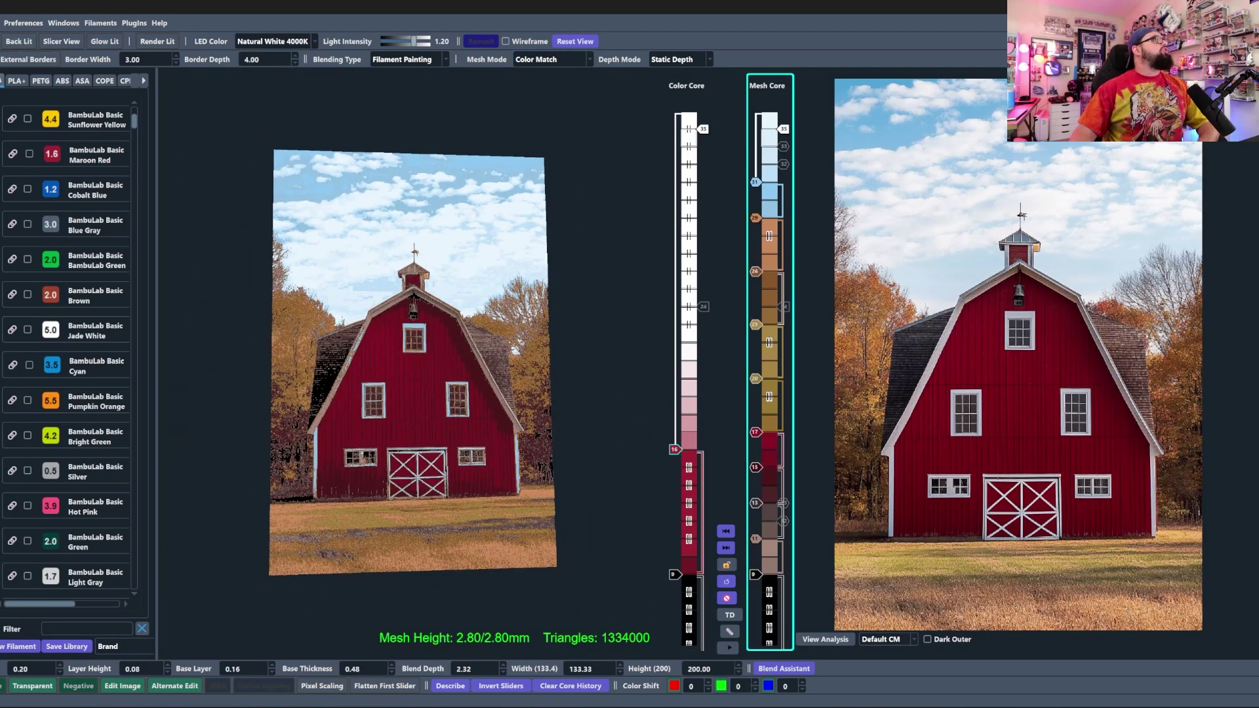
- Start a new project with default filaments, set the mesh mode to Color Match and activate the Mesh Core
{"action": "left_click", "coordinate": [2, 23]}
{"action": "left_click", "coordinate": [0, 50]}
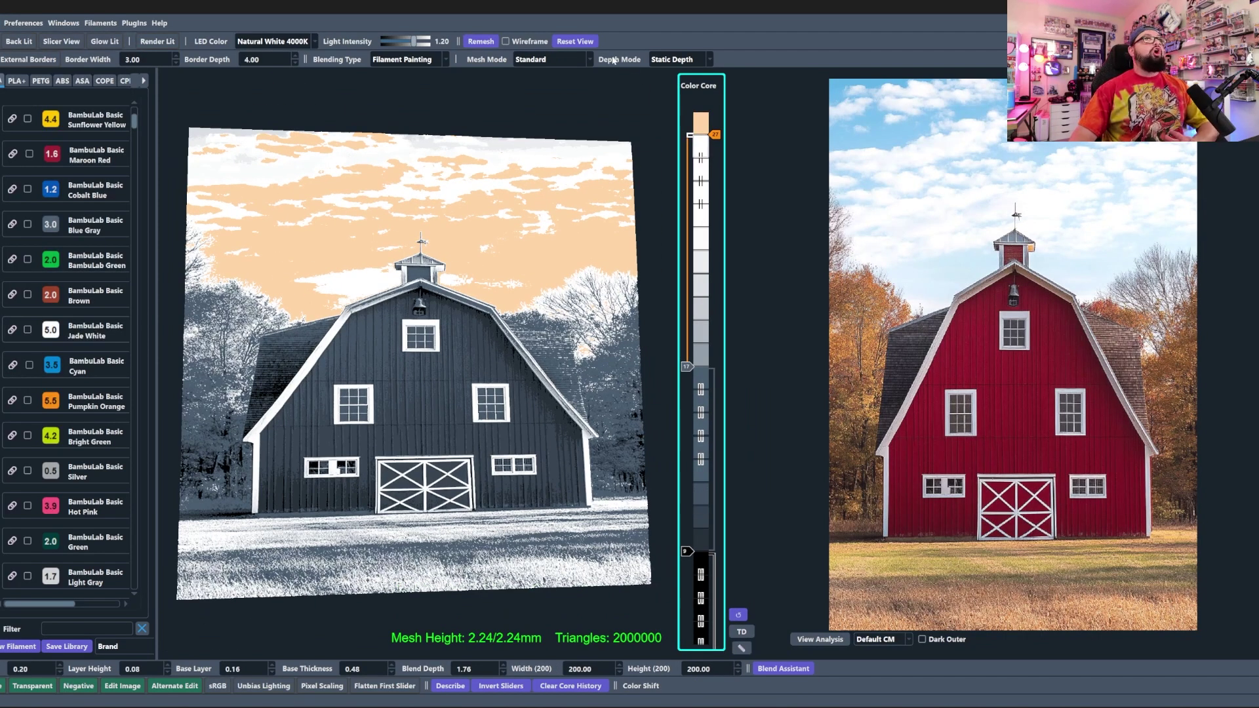
{"action": "left_click", "coordinate": [551, 59]}
{"action": "left_click", "coordinate": [533, 121]}
{"action": "left_click", "coordinate": [560, 61]}
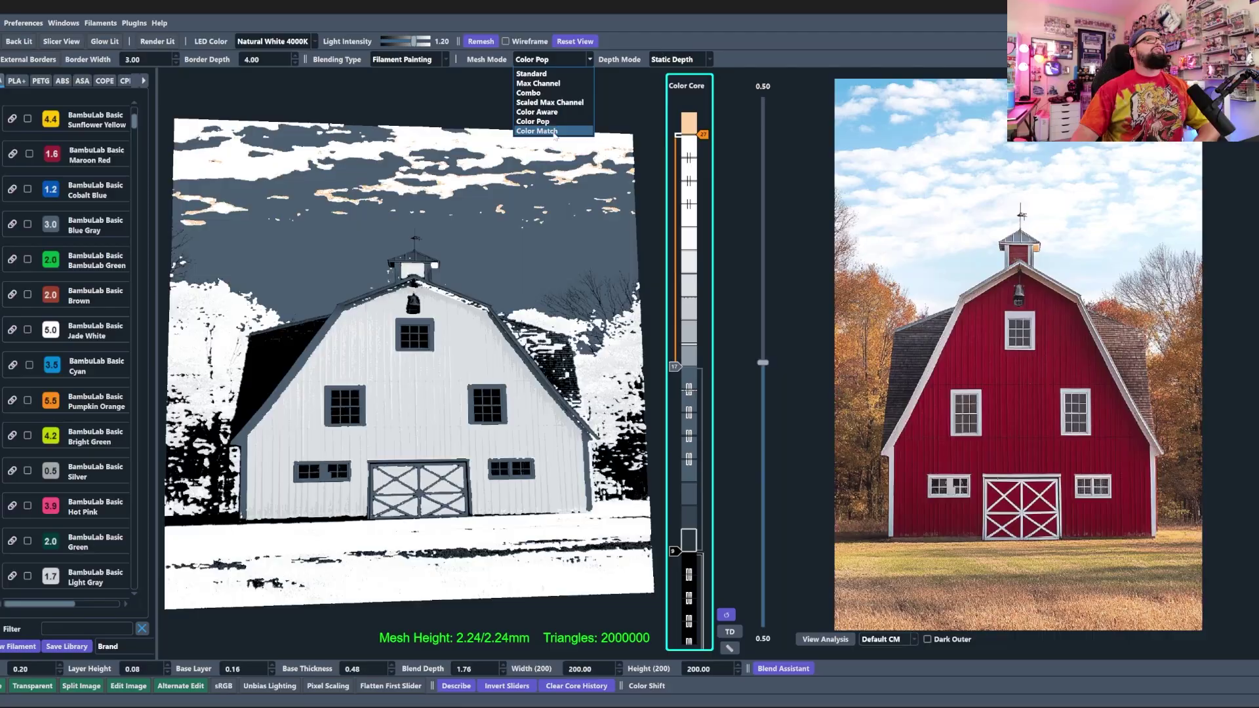
{"action": "left_click", "coordinate": [555, 131]}
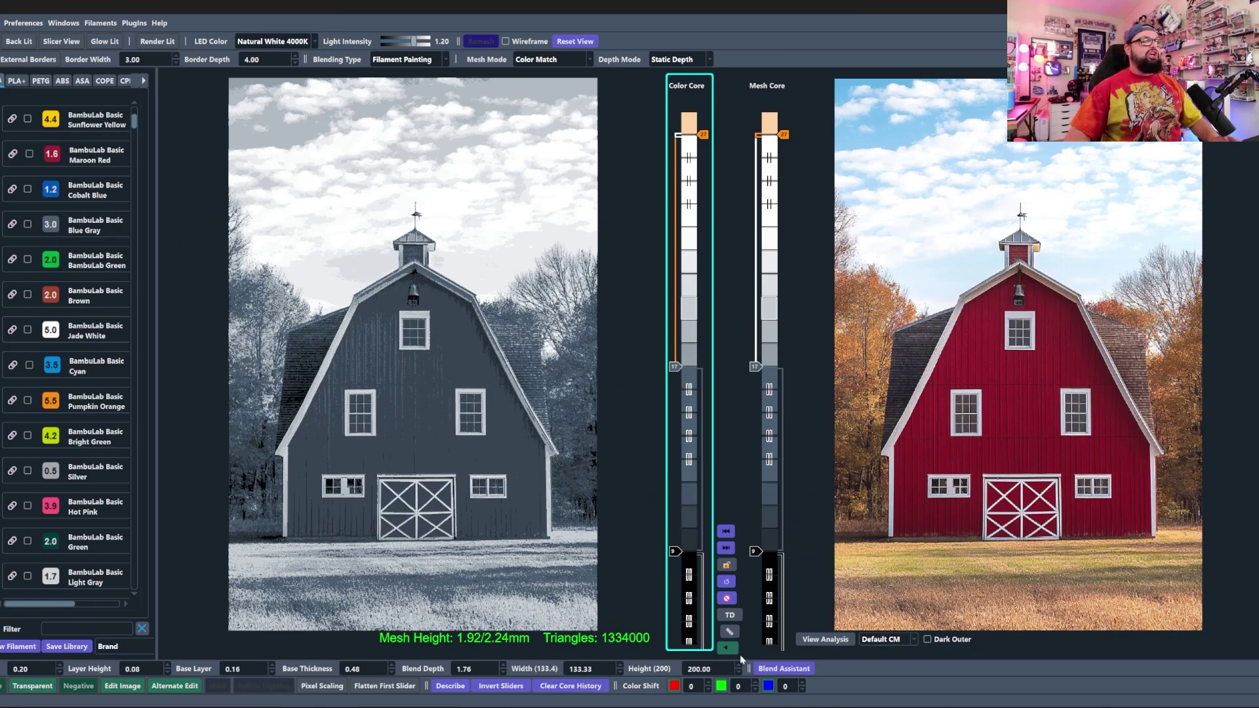
{"action": "left_click", "coordinate": [721, 648]}
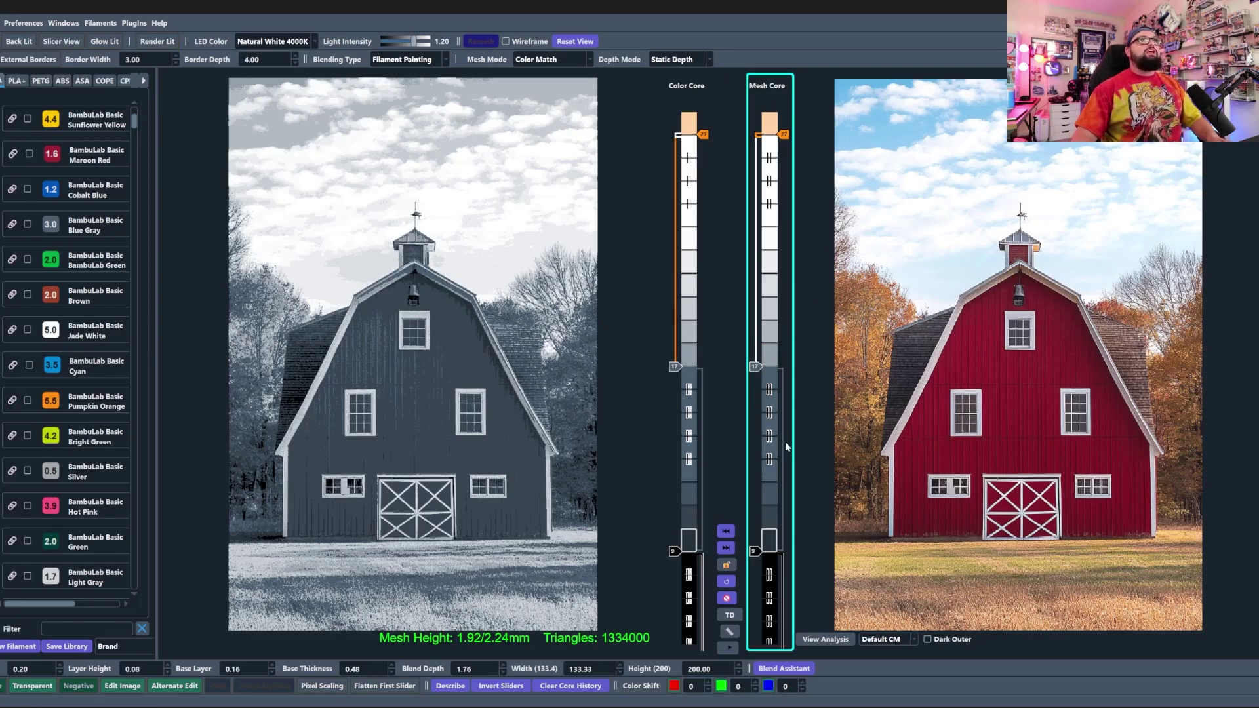
- Remove the orange and blue gray sliders from the Mesh Core
{"action": "left_click", "coordinate": [783, 140]}
{"action": "left_click_drag", "start_coordinate": [783, 140], "coordinate": [784, 158]}
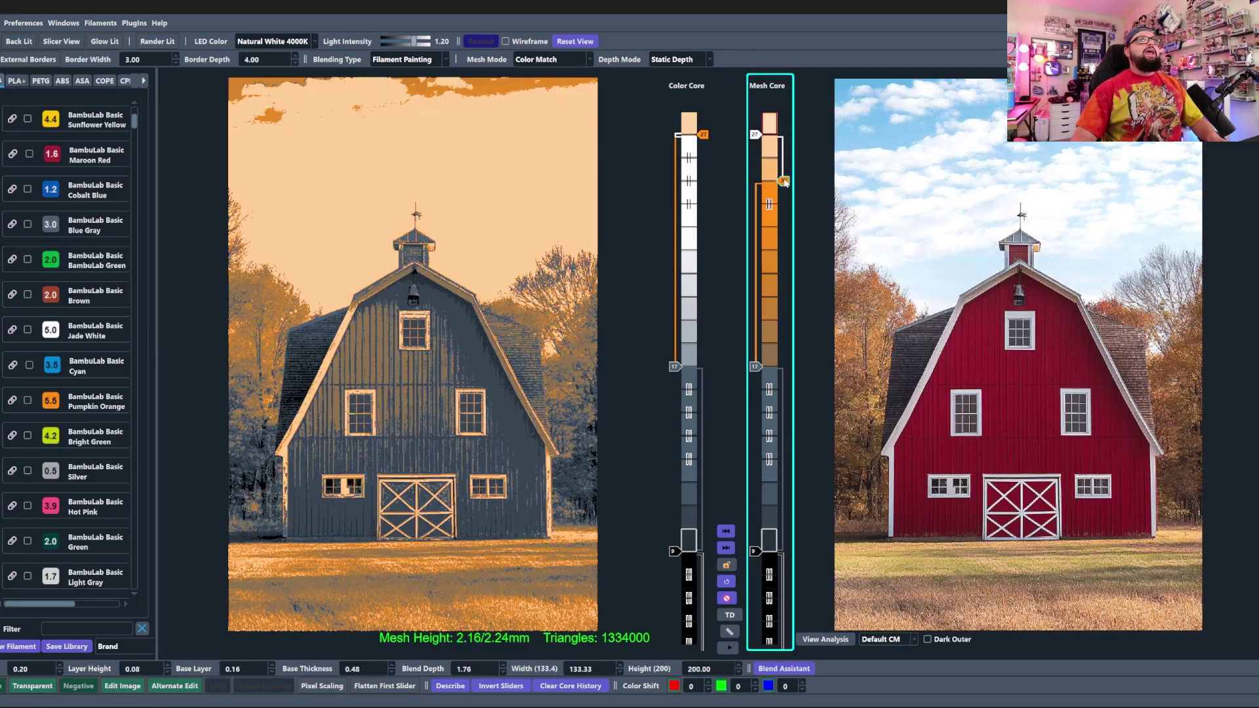
{"action": "right_click", "coordinate": [785, 182]}
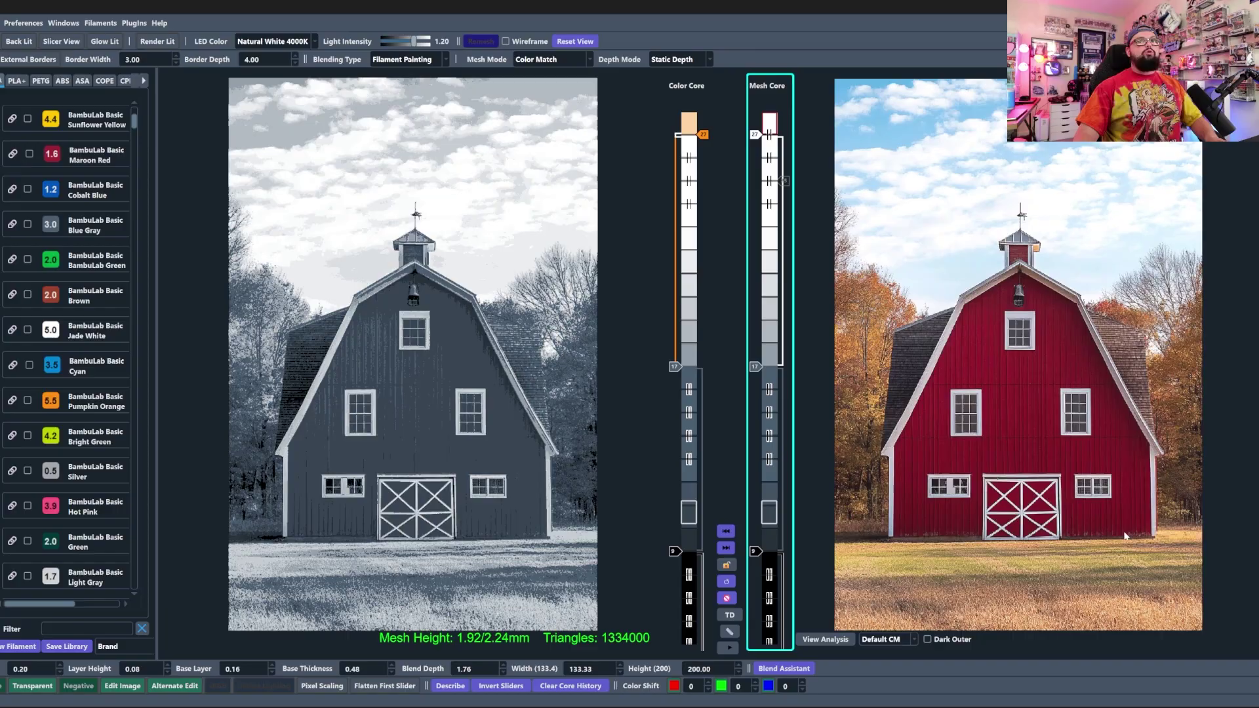
{"action": "scroll", "coordinate": [1126, 536], "scroll_direction": "up", "scroll_amount": 5}
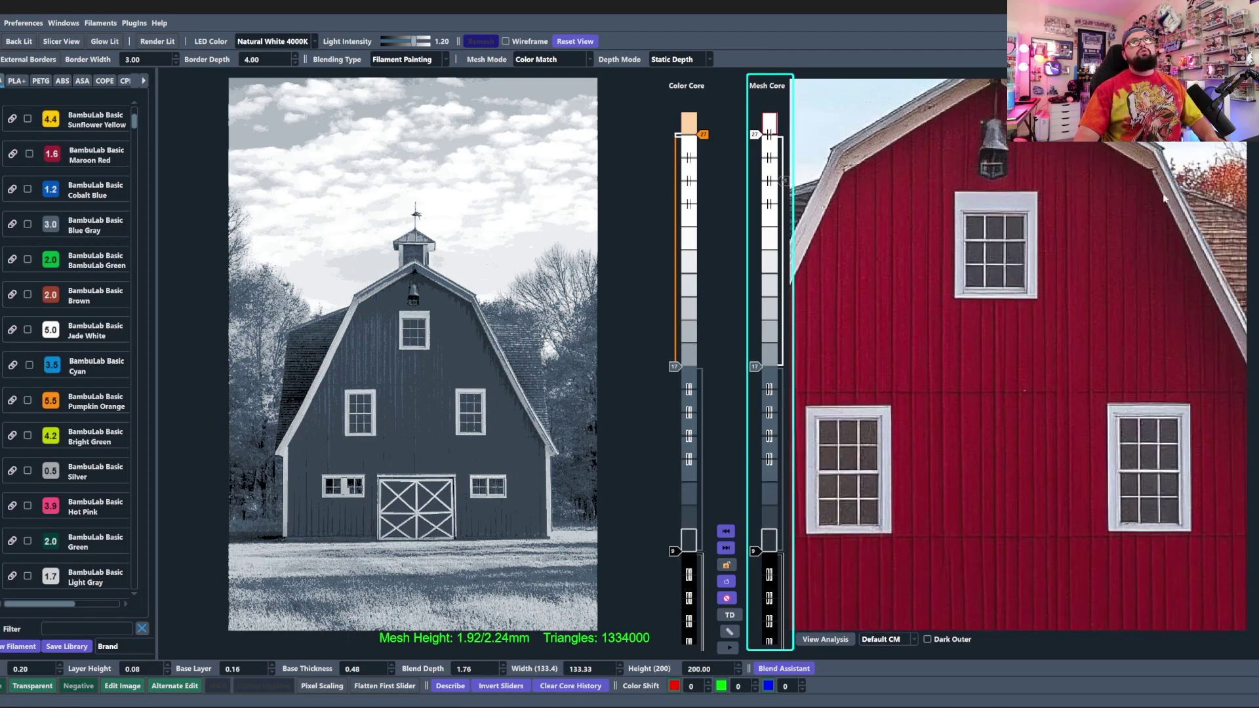
{"action": "scroll", "coordinate": [1064, 412], "scroll_direction": "down", "scroll_amount": 5}
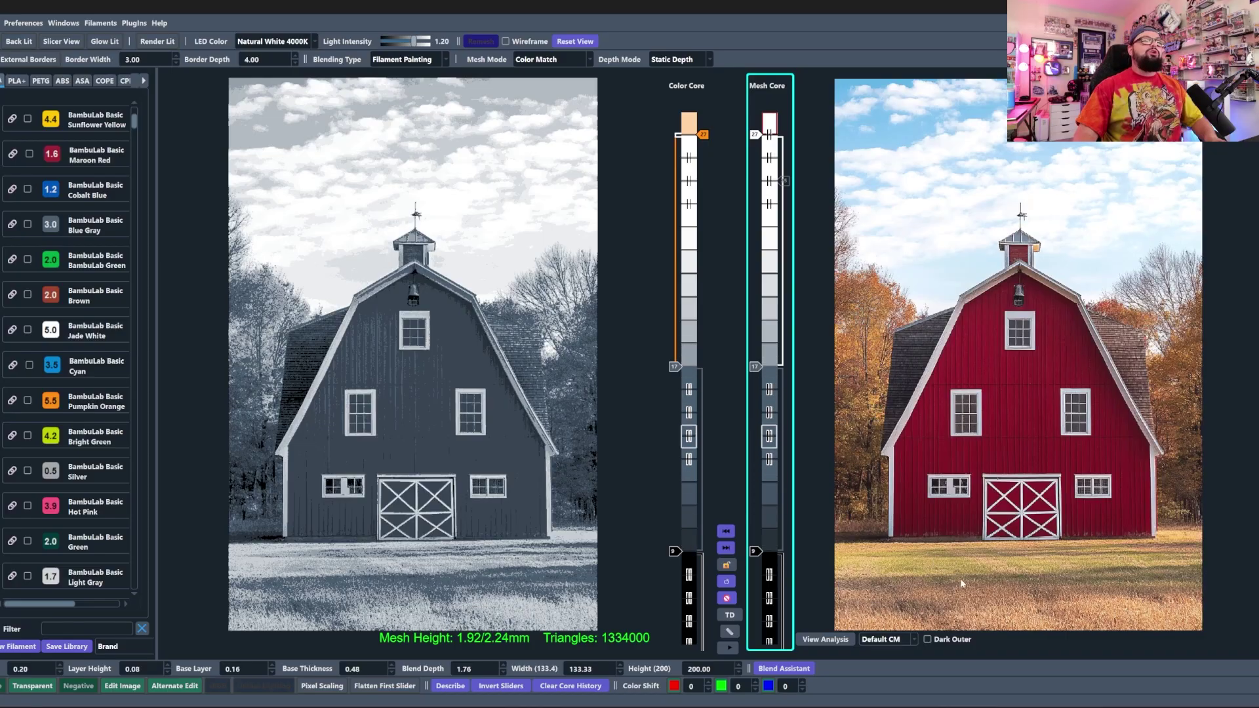
{"action": "left_click", "coordinate": [755, 368]}
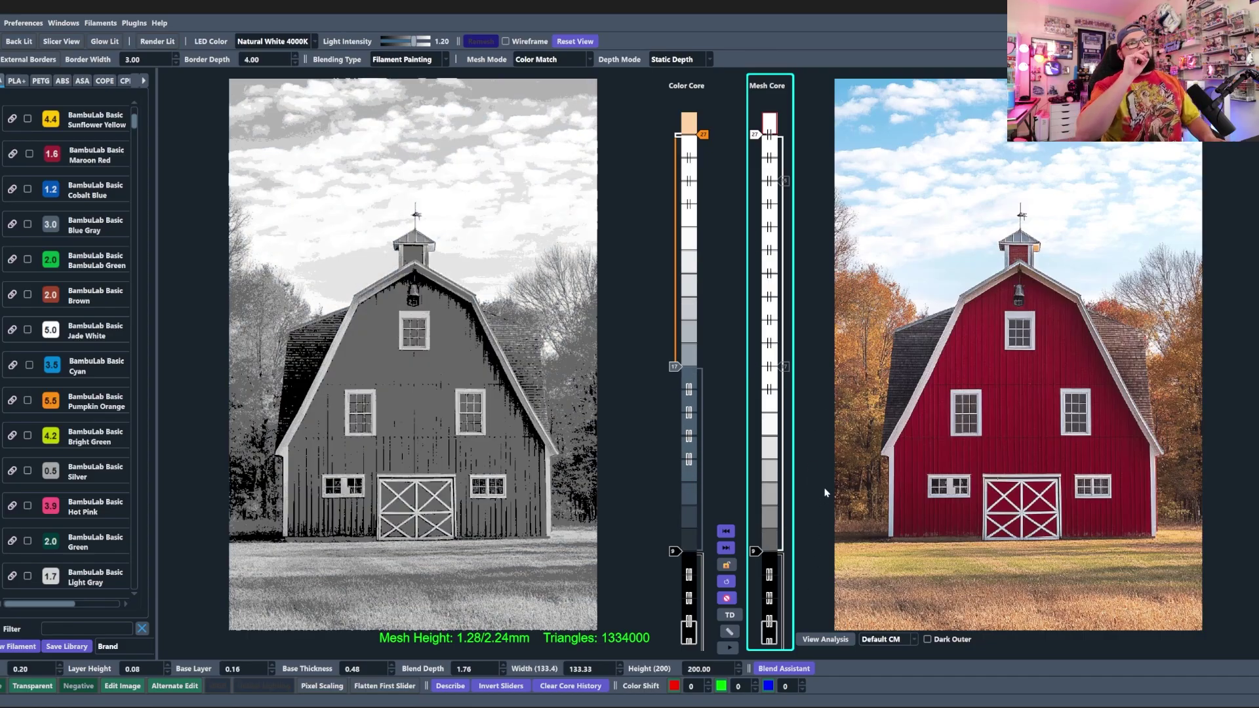
- Set the blend depth to 2.32 mm
{"action": "mouse_move", "coordinate": [825, 491]}
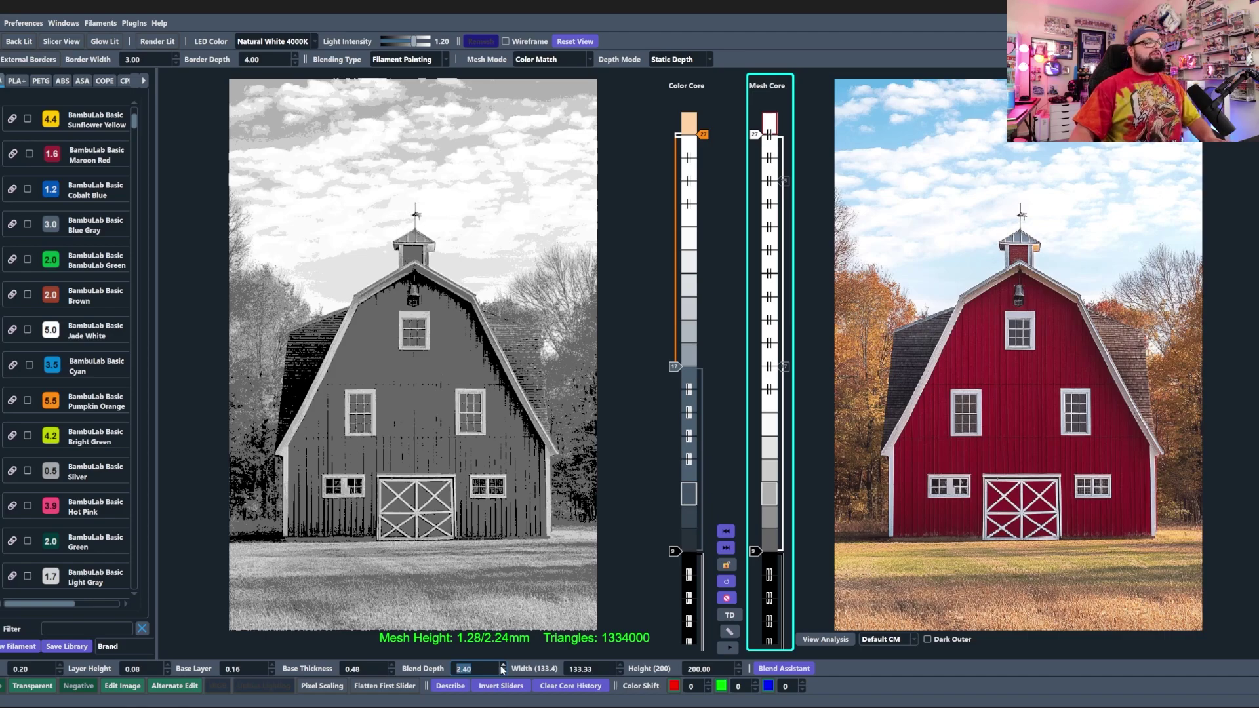
{"action": "key", "text": "Return"}
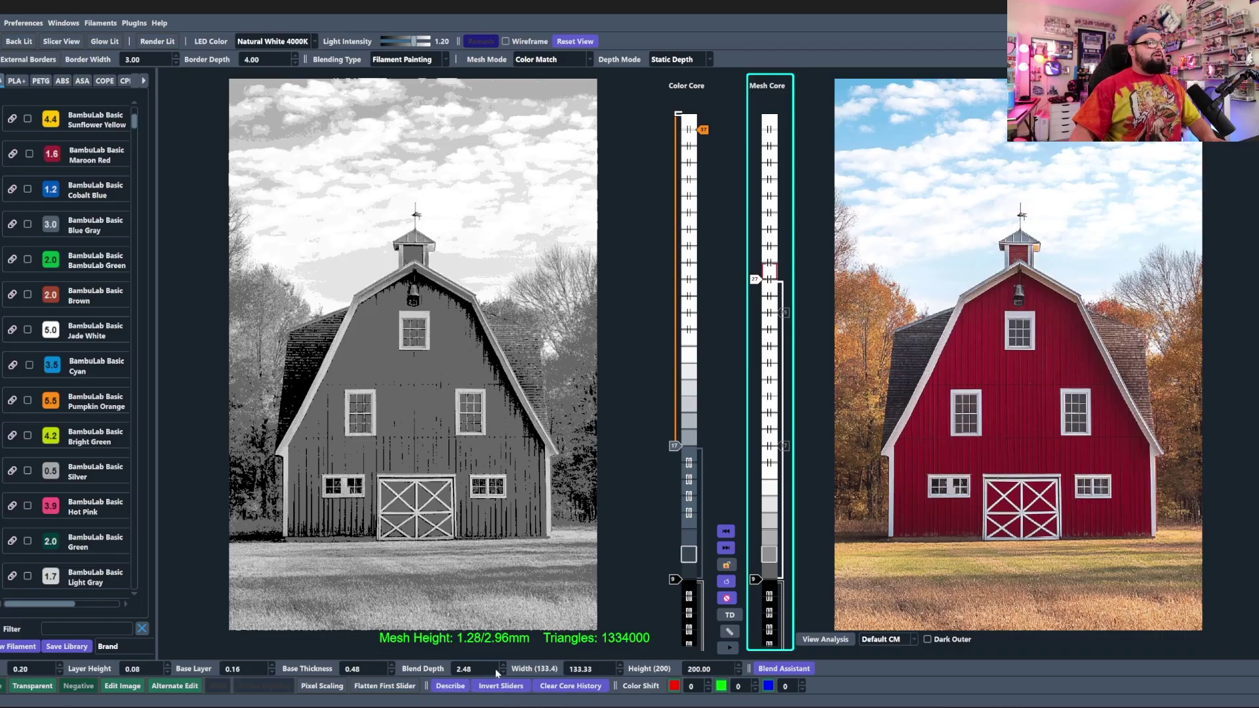
{"action": "key", "text": "Return"}
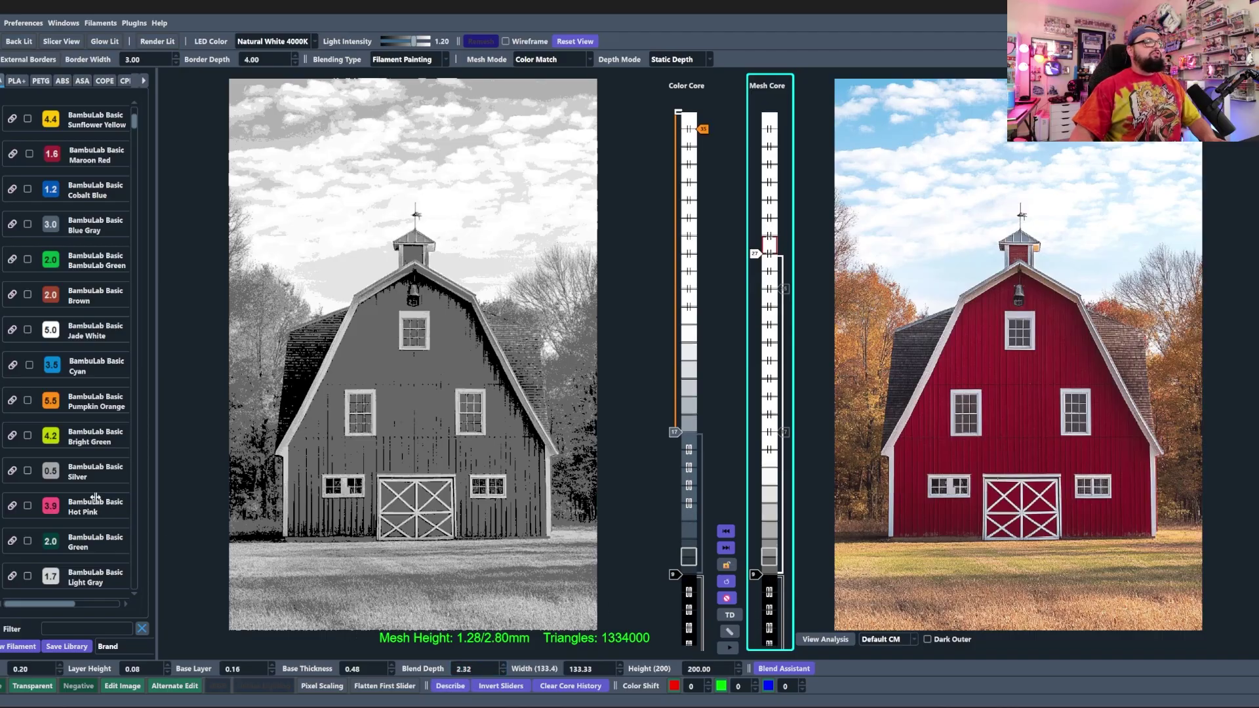
- Raise the Mesh Core's white slider to layer 34 and add the Maroon Red filament at layer 17
{"action": "left_click_drag", "start_coordinate": [754, 254], "coordinate": [752, 159]}
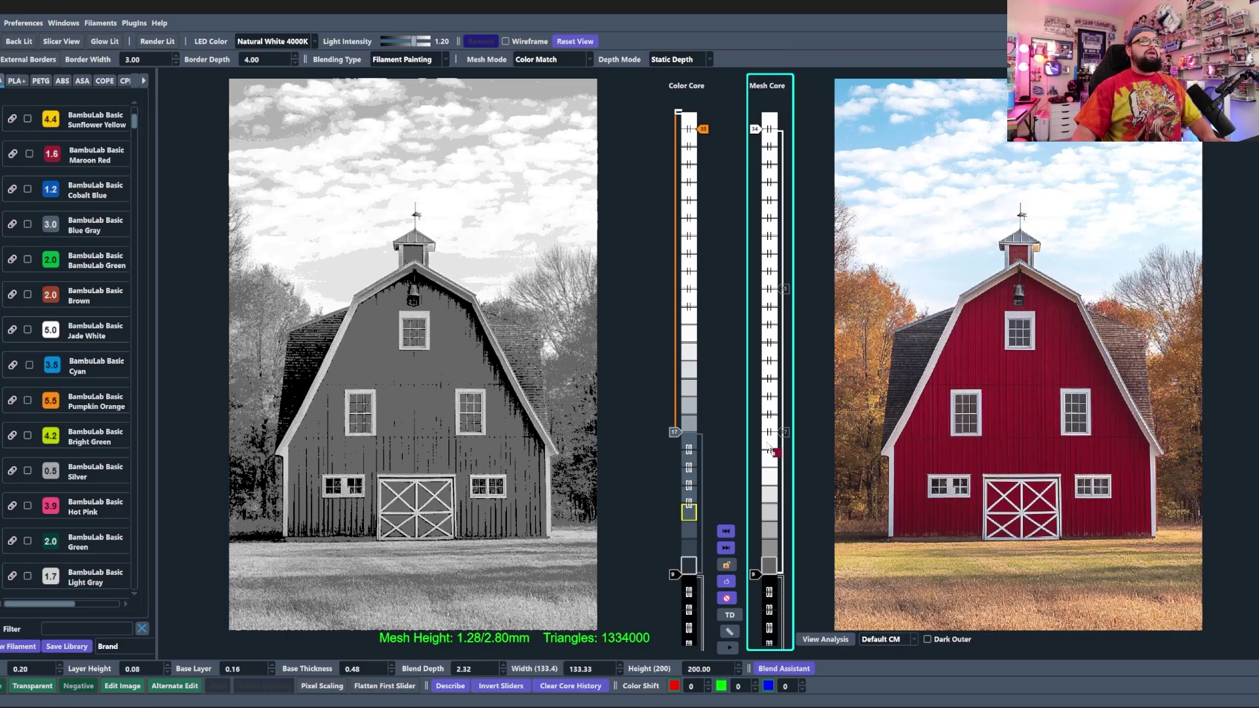
{"action": "left_click_drag", "start_coordinate": [769, 448], "coordinate": [766, 452]}
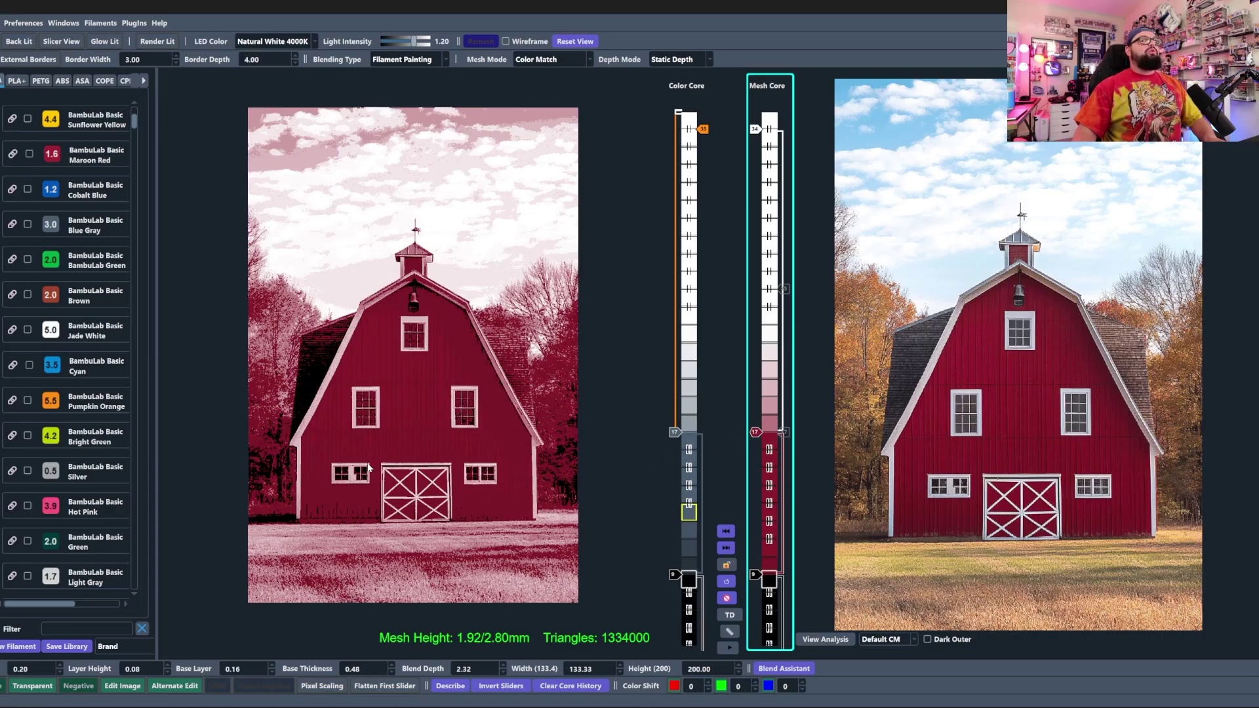
{"action": "scroll", "coordinate": [916, 536], "scroll_direction": "up", "scroll_amount": 6}
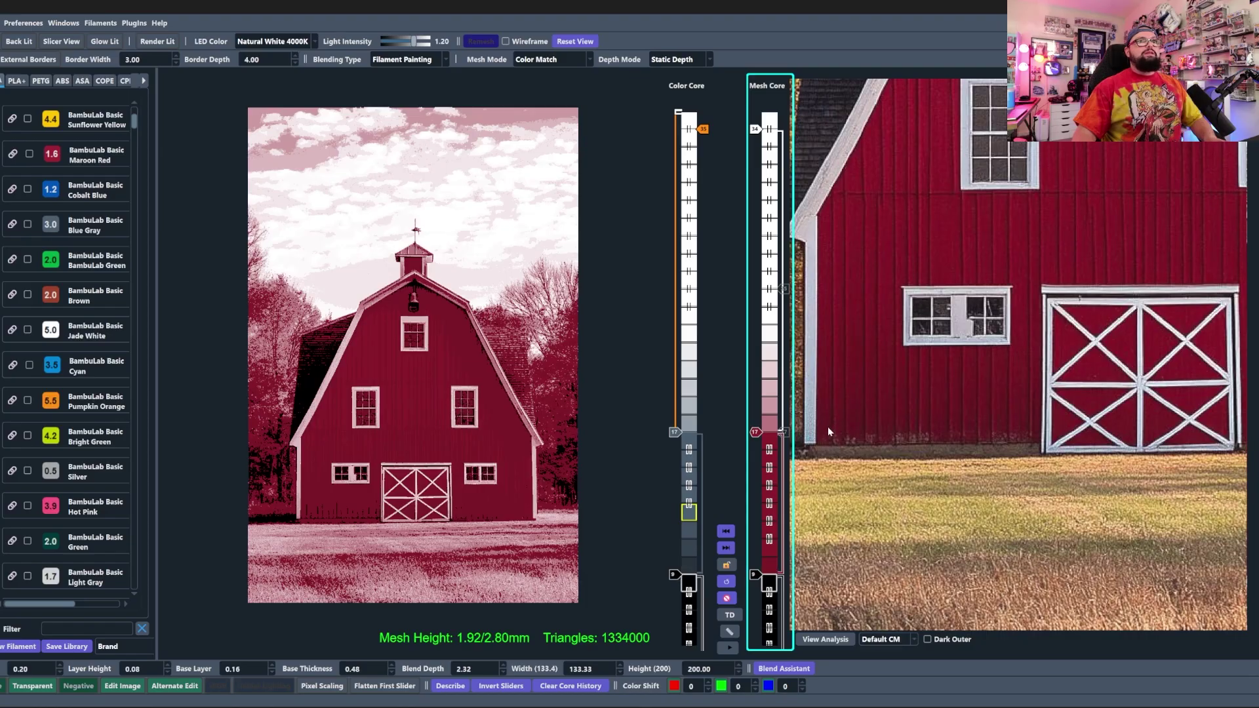
- Add a dark red filament at layer 14 and an olive-brown filament at layer 20 of the Mesh Core
{"action": "left_click", "coordinate": [756, 486]}
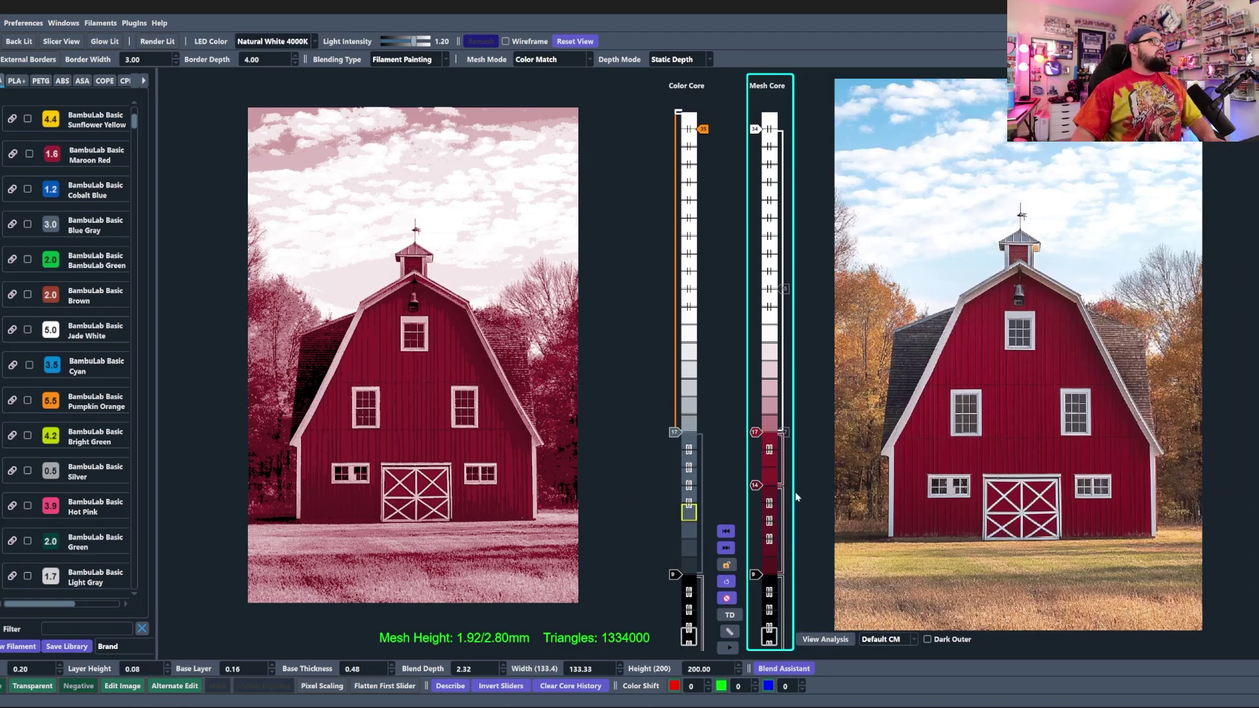
{"action": "mouse_move", "coordinate": [797, 496]}
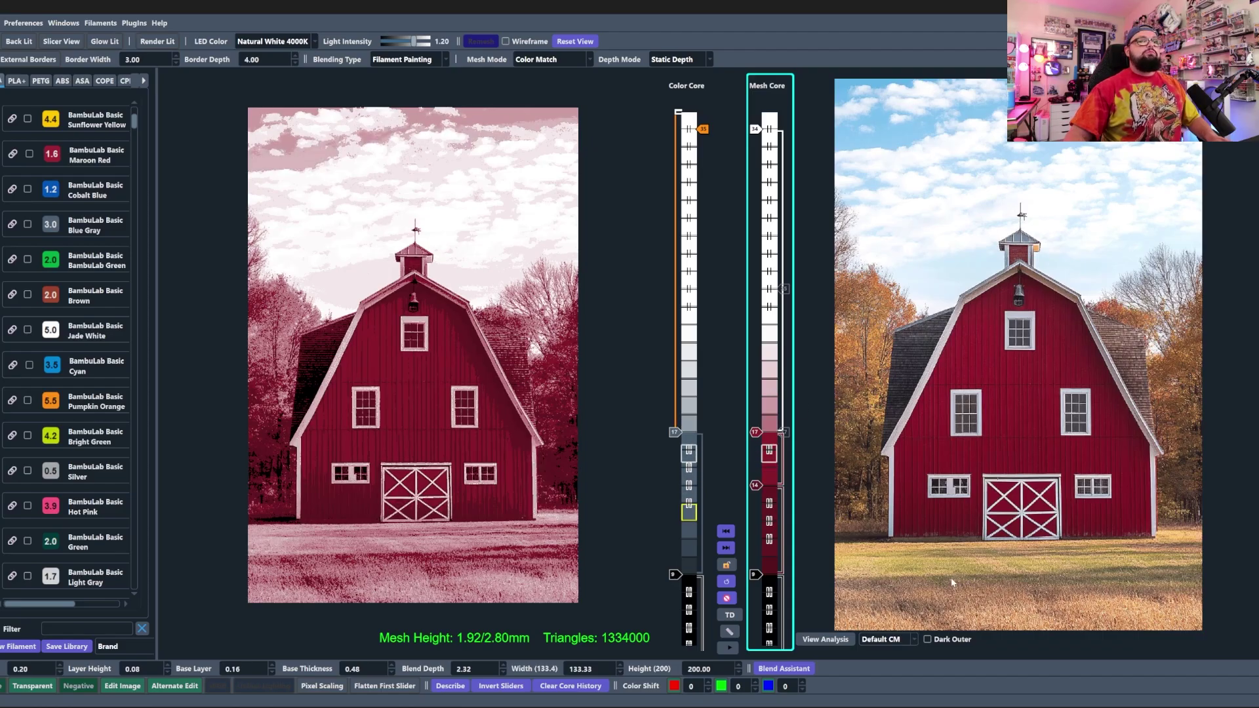
{"action": "left_click", "coordinate": [758, 385]}
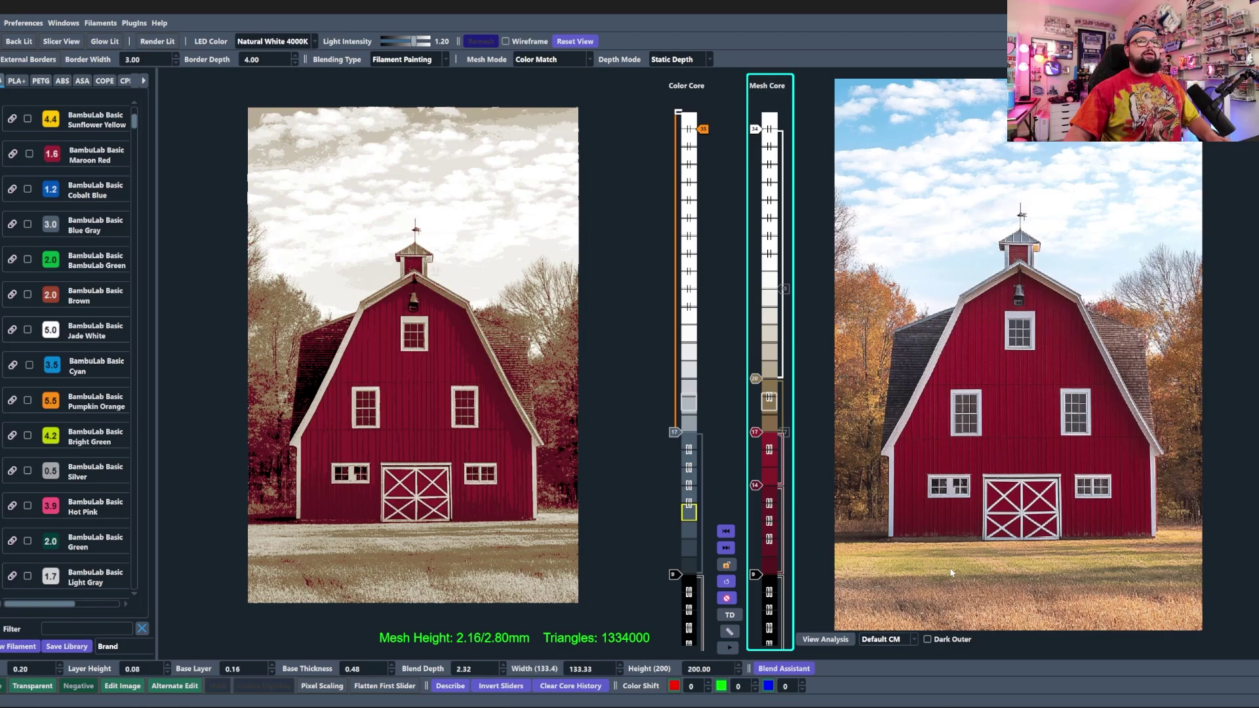
- Recolor the Mesh Core's layer-20 filament golden tan and move it to layer 19, and add a light orange filament sampled from the grass at layer 22
{"action": "left_click_drag", "start_coordinate": [758, 382], "coordinate": [757, 381]}
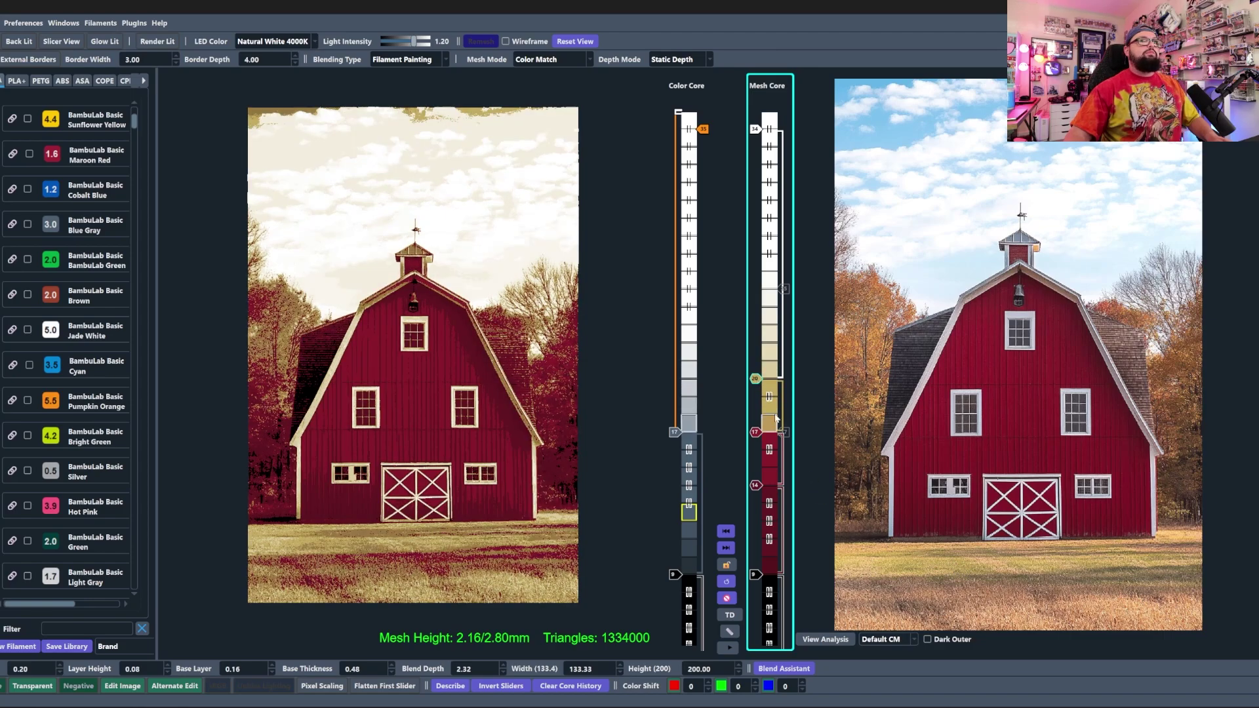
{"action": "mouse_move", "coordinate": [755, 384]}
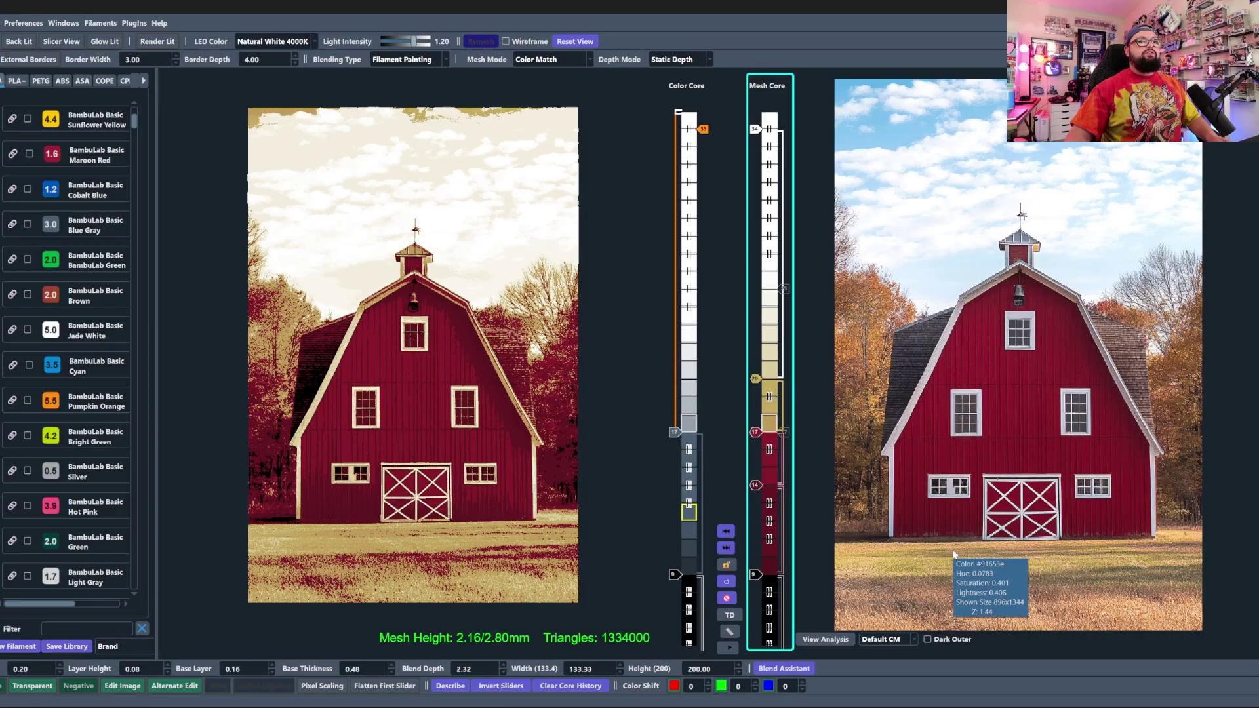
{"action": "left_click_drag", "start_coordinate": [944, 552], "coordinate": [916, 552]}
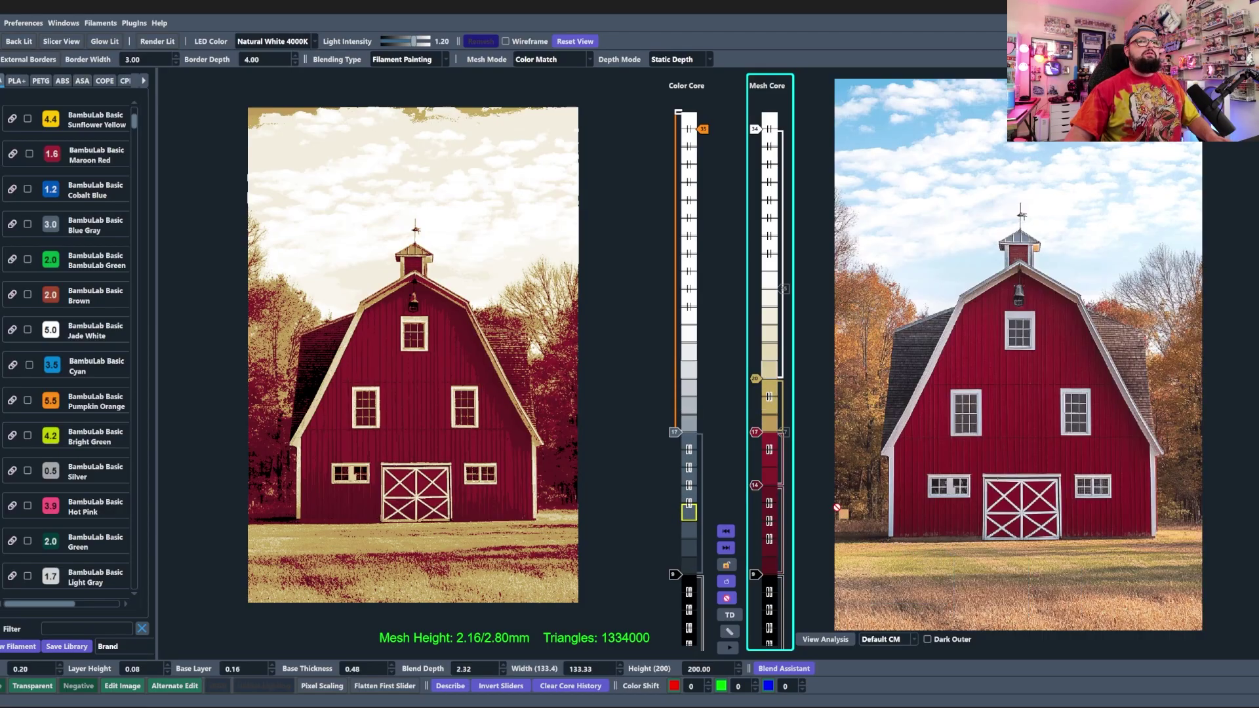
{"action": "mouse_move", "coordinate": [767, 350]}
{"action": "left_mouse_down"}
{"action": "mouse_move", "coordinate": [755, 360]}
{"action": "mouse_move", "coordinate": [756, 346]}
{"action": "left_mouse_up"}
{"action": "key", "text": "Up"}
{"action": "scroll", "coordinate": [481, 402], "scroll_direction": "down", "scroll_amount": 2}
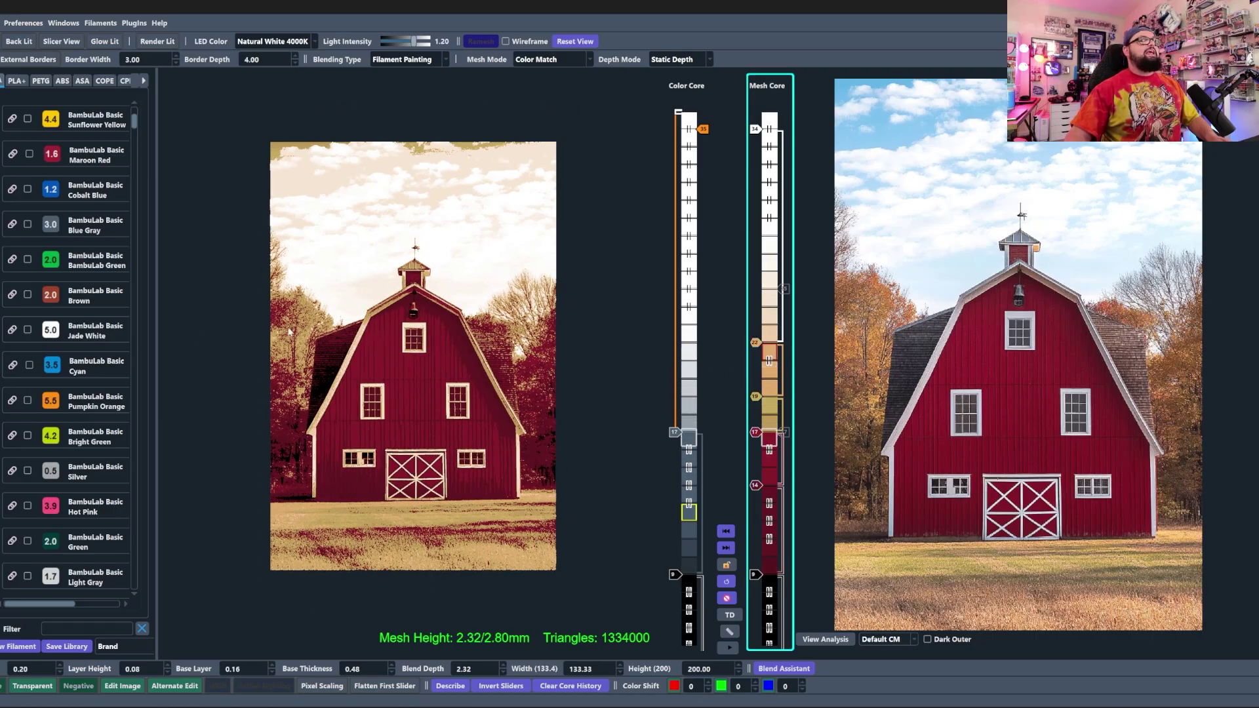
- Add a brown filament to the Mesh Core, place it at layer 11, and raise the light orange and golden filaments to layers 24 and 21
{"action": "left_click_drag", "start_coordinate": [289, 332], "coordinate": [442, 382]}
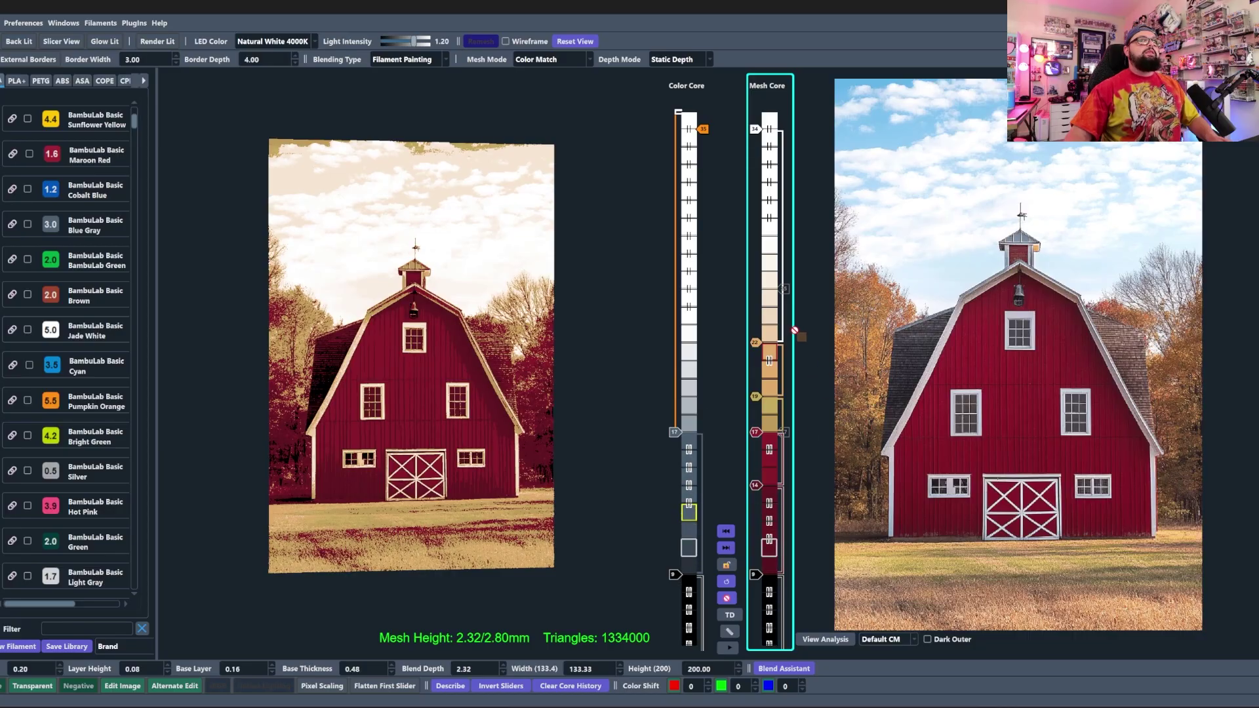
{"action": "left_click_drag", "start_coordinate": [795, 331], "coordinate": [770, 320]}
{"action": "scroll", "coordinate": [755, 324], "scroll_direction": "up", "scroll_amount": 1}
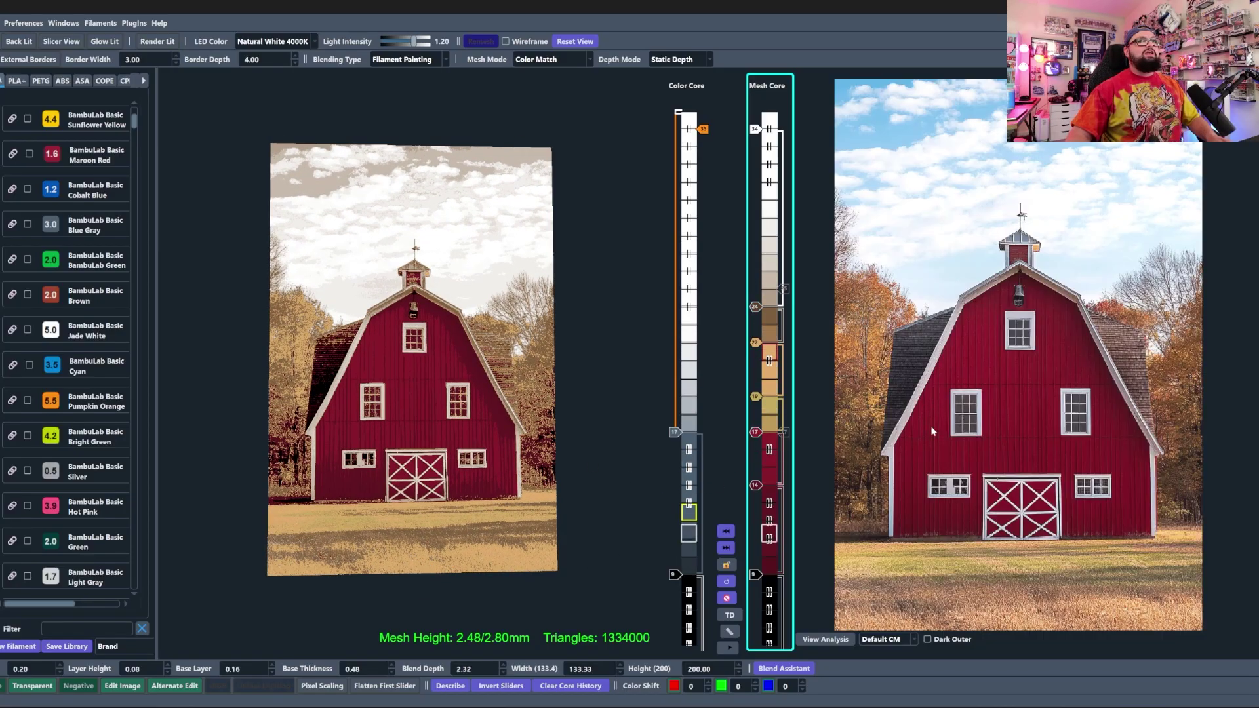
{"action": "mouse_move", "coordinate": [761, 308]}
{"action": "left_mouse_down"}
{"action": "mouse_move", "coordinate": [785, 348]}
{"action": "mouse_move", "coordinate": [784, 308]}
{"action": "left_mouse_up"}
{"action": "left_click_drag", "start_coordinate": [756, 360], "coordinate": [775, 546]}
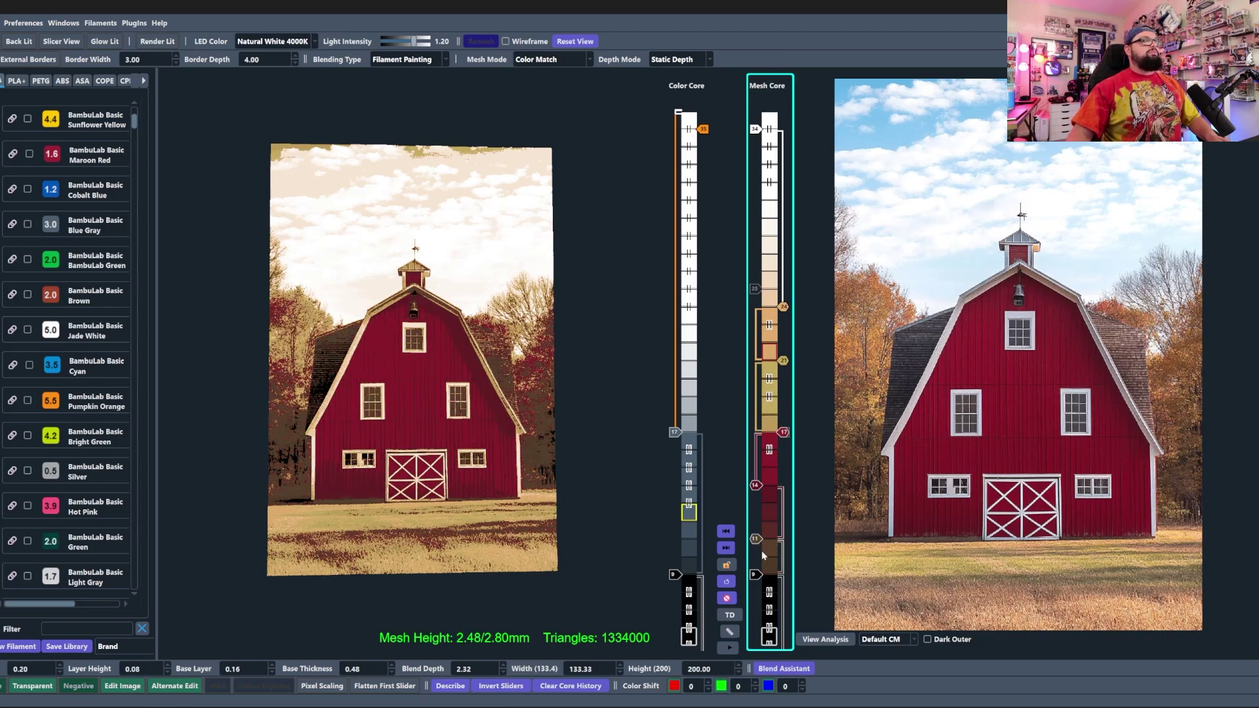
- Change the Mesh Core's layer-11 filament to dark gray and raise it to layer 12
{"action": "mouse_move", "coordinate": [755, 542]}
{"action": "left_mouse_down"}
{"action": "mouse_move", "coordinate": [756, 527]}
{"action": "mouse_move", "coordinate": [756, 541]}
{"action": "left_mouse_up"}
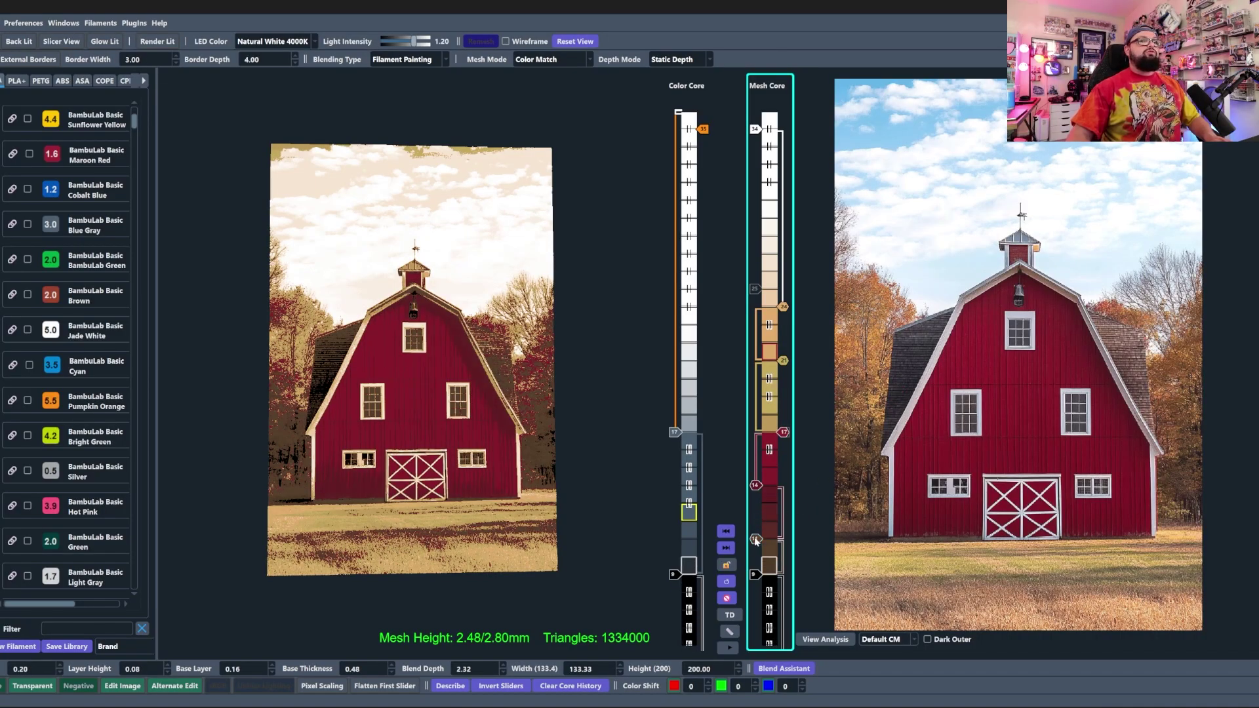
{"action": "scroll", "coordinate": [755, 542], "scroll_direction": "down", "scroll_amount": 1}
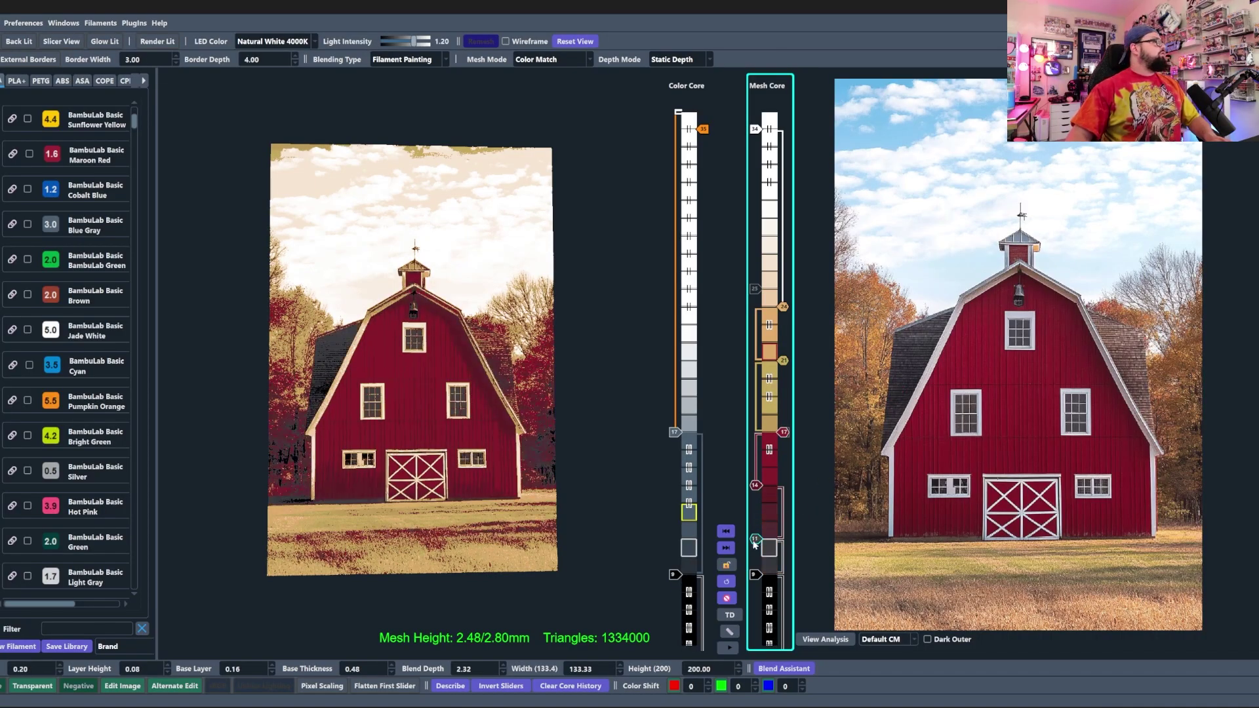
{"action": "left_click_drag", "start_coordinate": [755, 542], "coordinate": [754, 534]}
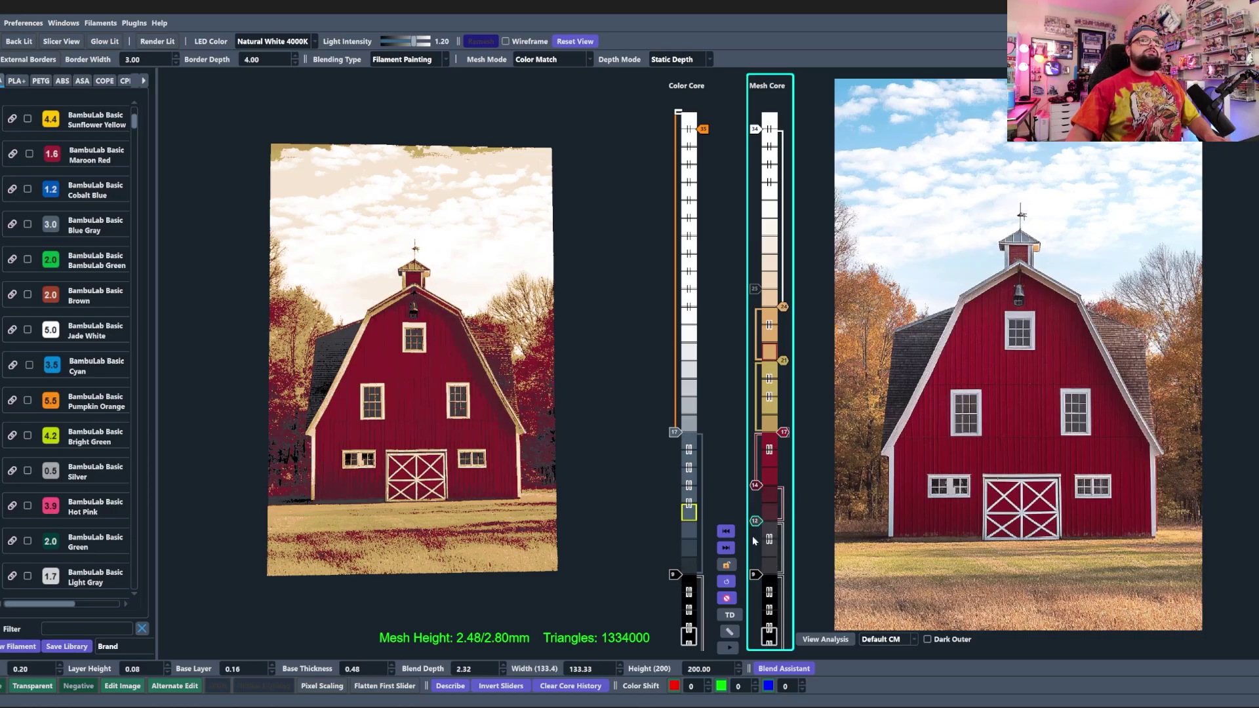
- Add a grayish-brown filament at layer 10 of the Mesh Core
{"action": "left_click_drag", "start_coordinate": [865, 555], "coordinate": [772, 561]}
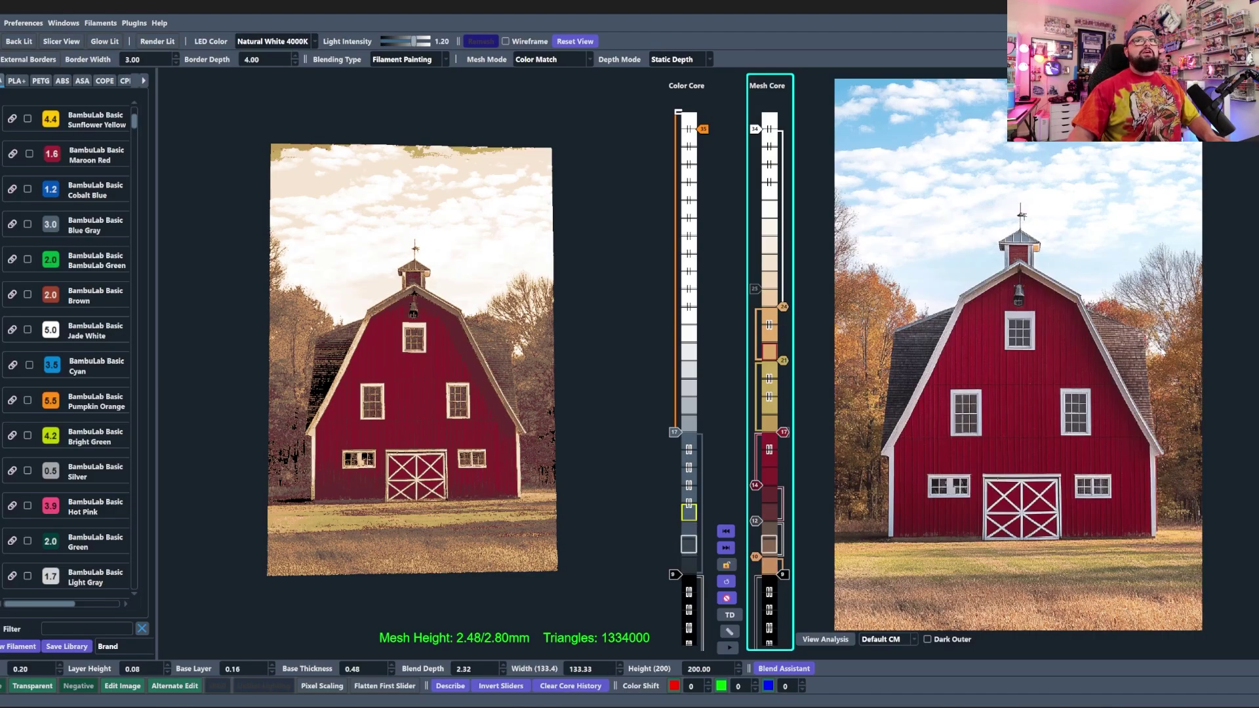
{"action": "scroll", "coordinate": [1049, 371], "scroll_direction": "up", "scroll_amount": 3}
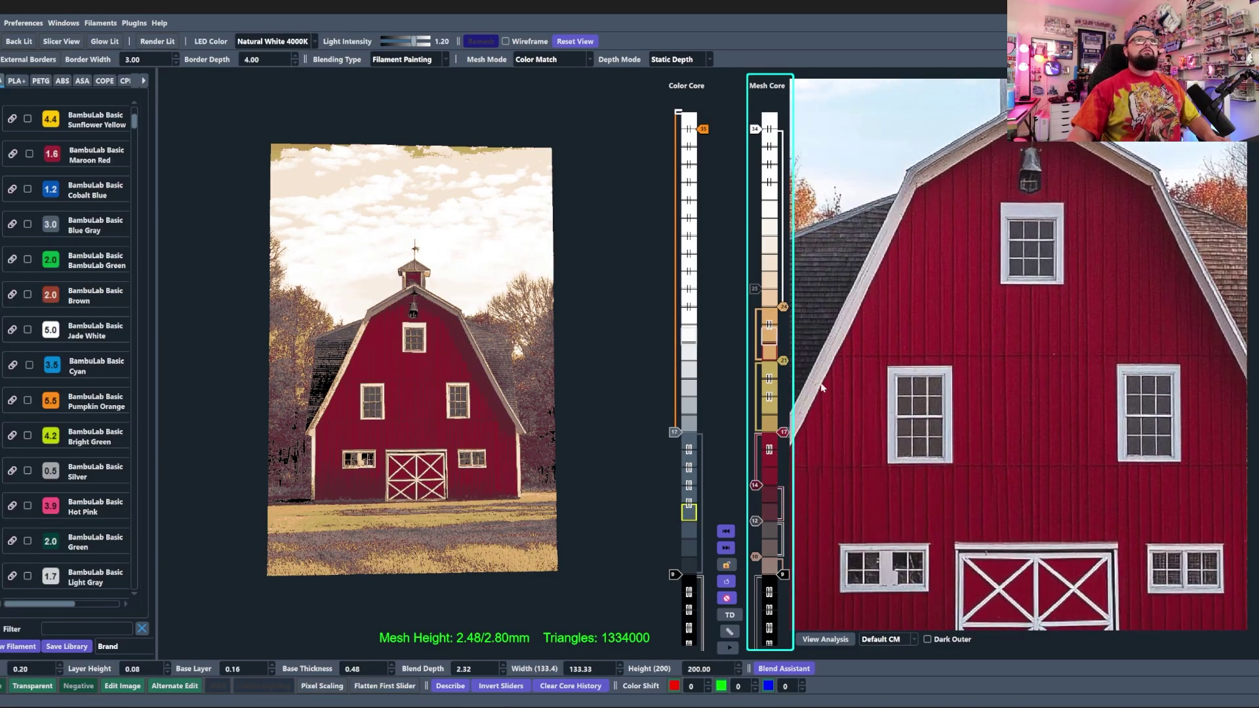
{"action": "left_click_drag", "start_coordinate": [821, 388], "coordinate": [986, 269]}
{"action": "left_click_drag", "start_coordinate": [1017, 425], "coordinate": [973, 360]}
{"action": "left_click_drag", "start_coordinate": [993, 463], "coordinate": [764, 402]}
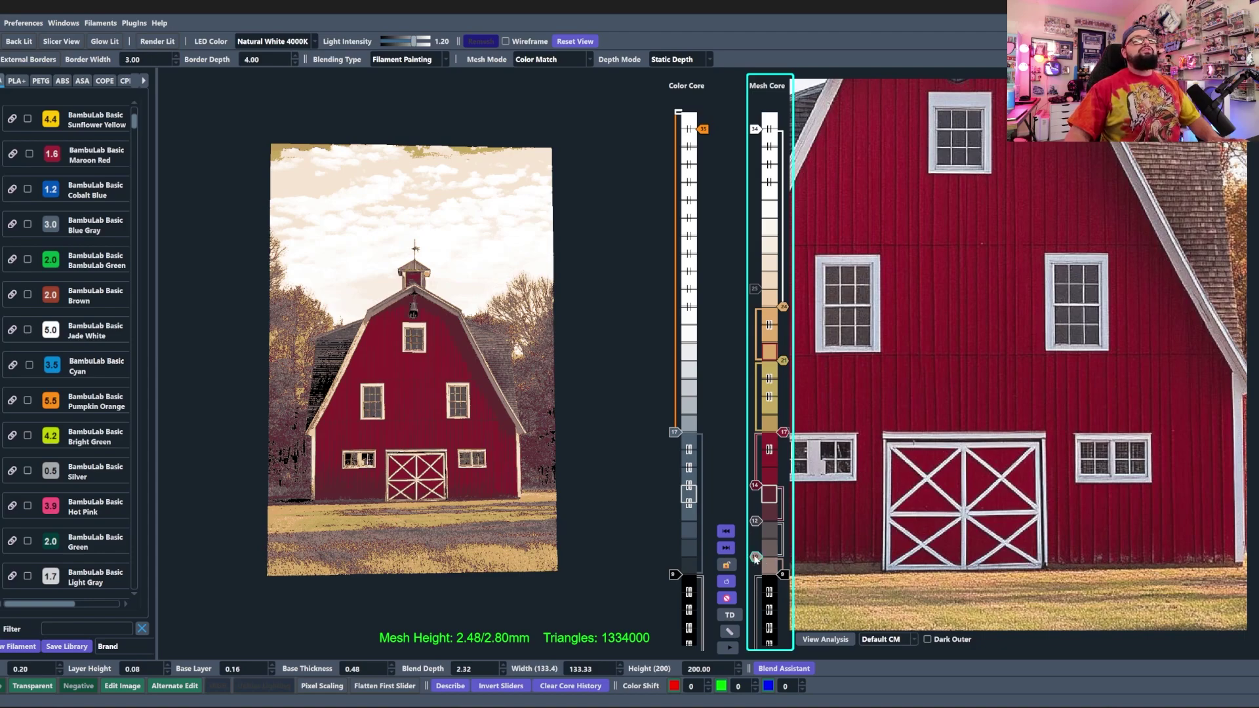
{"action": "mouse_move", "coordinate": [756, 560]}
{"action": "left_mouse_down"}
{"action": "mouse_move", "coordinate": [757, 544]}
{"action": "mouse_move", "coordinate": [756, 560]}
{"action": "left_mouse_up"}
- Add a coral red filament at layer 26 and a brown filament at layer 19 of the Mesh Core
{"action": "scroll", "coordinate": [938, 400], "scroll_direction": "down", "scroll_amount": 3}
{"action": "left_click_drag", "start_coordinate": [938, 401], "coordinate": [989, 491]}
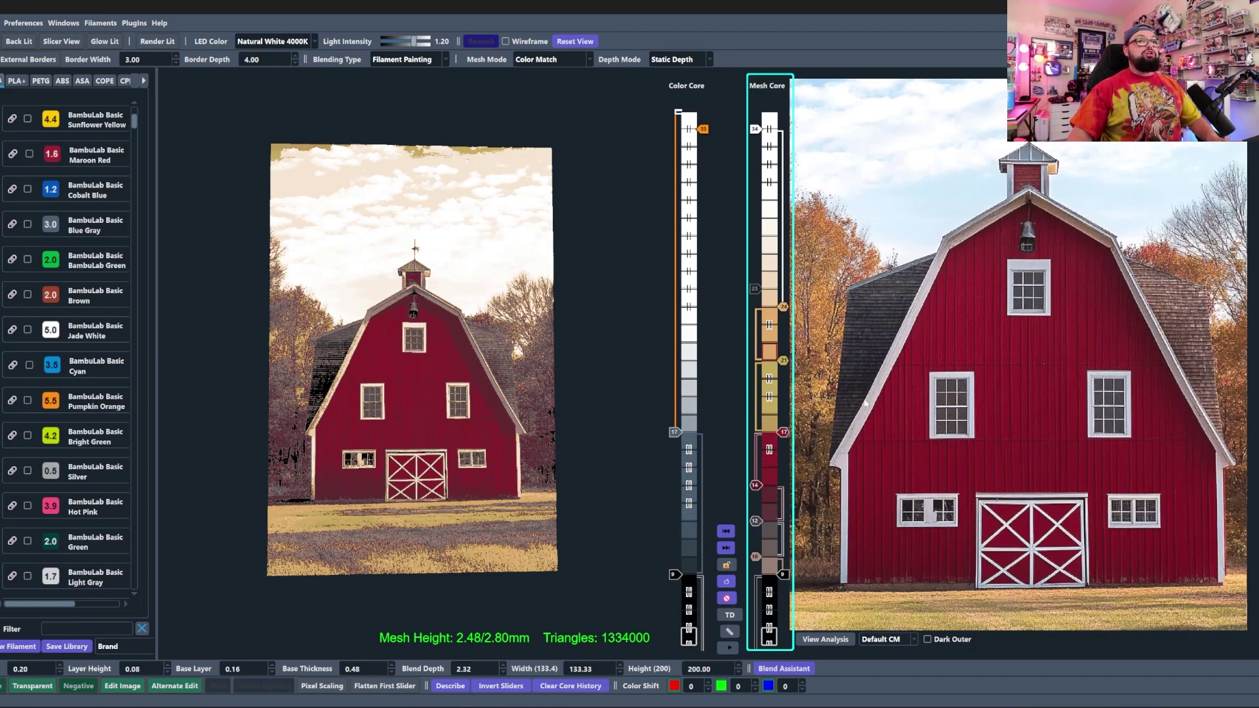
{"action": "scroll", "coordinate": [861, 393], "scroll_direction": "up", "scroll_amount": 5}
{"action": "left_click_drag", "start_coordinate": [852, 361], "coordinate": [1105, 184]}
{"action": "left_click_drag", "start_coordinate": [1177, 610], "coordinate": [1014, 363]}
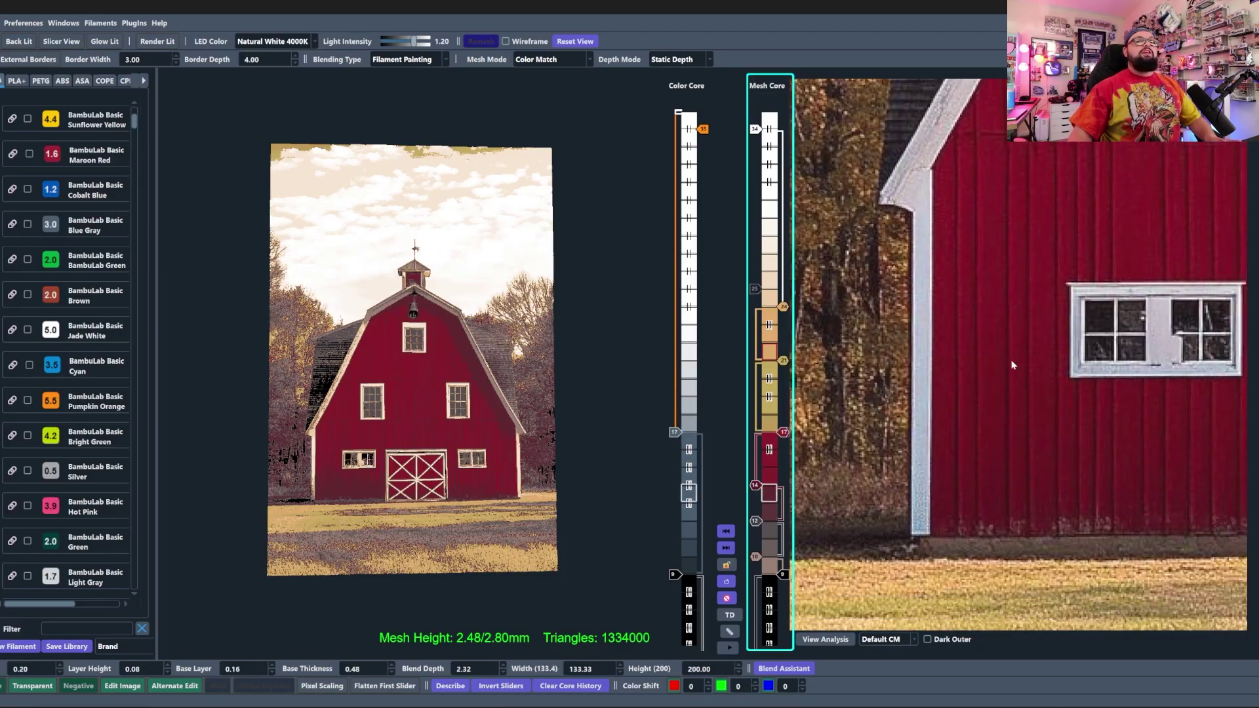
{"action": "left_click_drag", "start_coordinate": [1171, 542], "coordinate": [970, 396]}
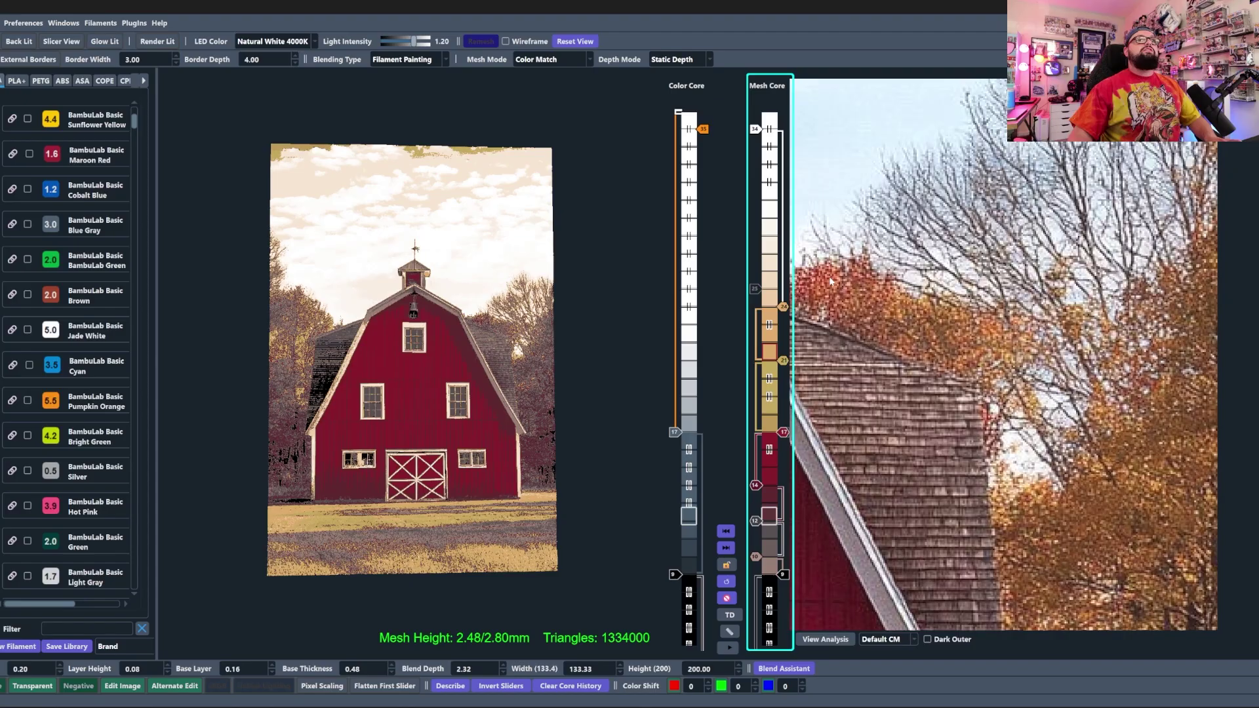
{"action": "left_click", "coordinate": [770, 275]}
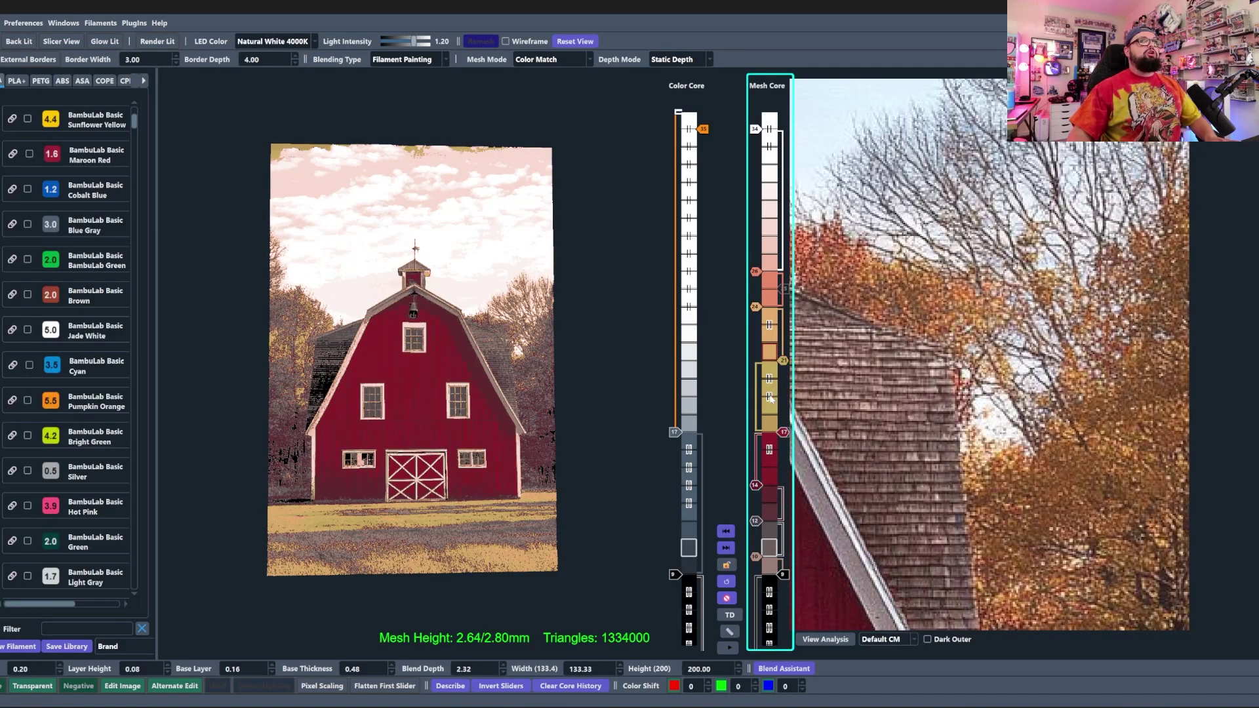
{"action": "left_click", "coordinate": [770, 398]}
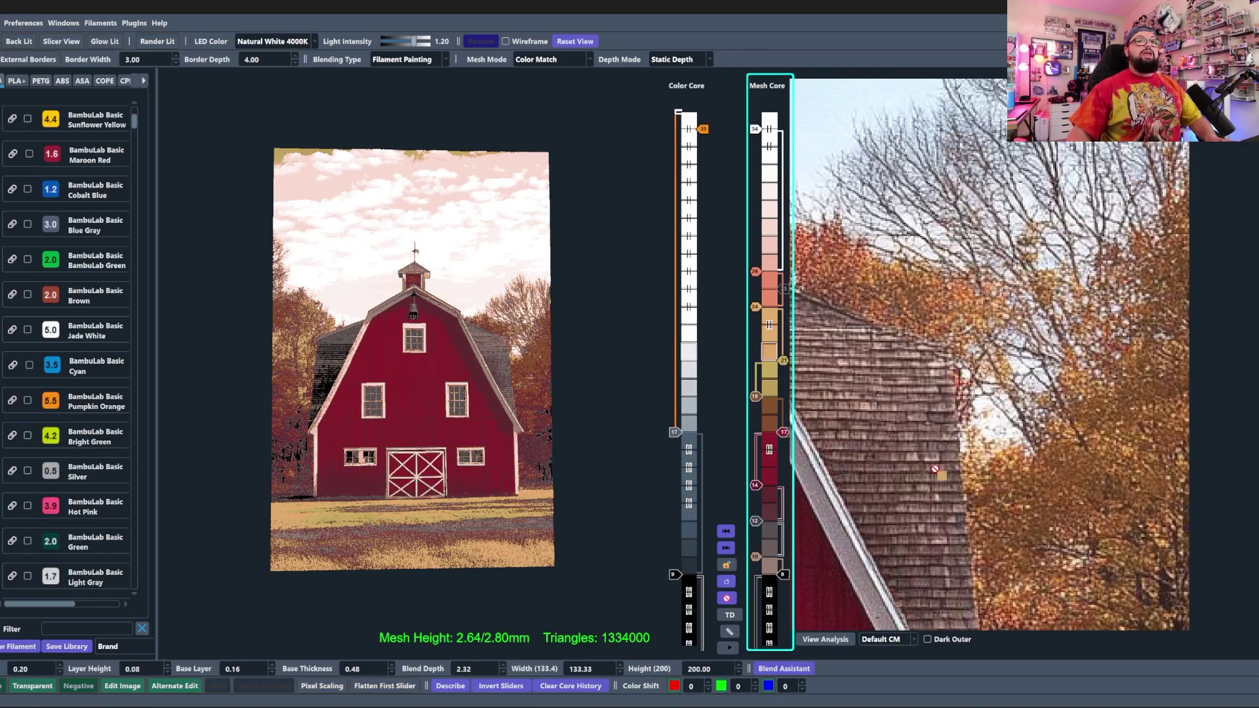
- Shift the Mesh Core's upper sliders up two layers and place the three lowest ones above black at layers 13, 12 and 11
{"action": "scroll", "coordinate": [946, 477], "scroll_direction": "down", "scroll_amount": 3}
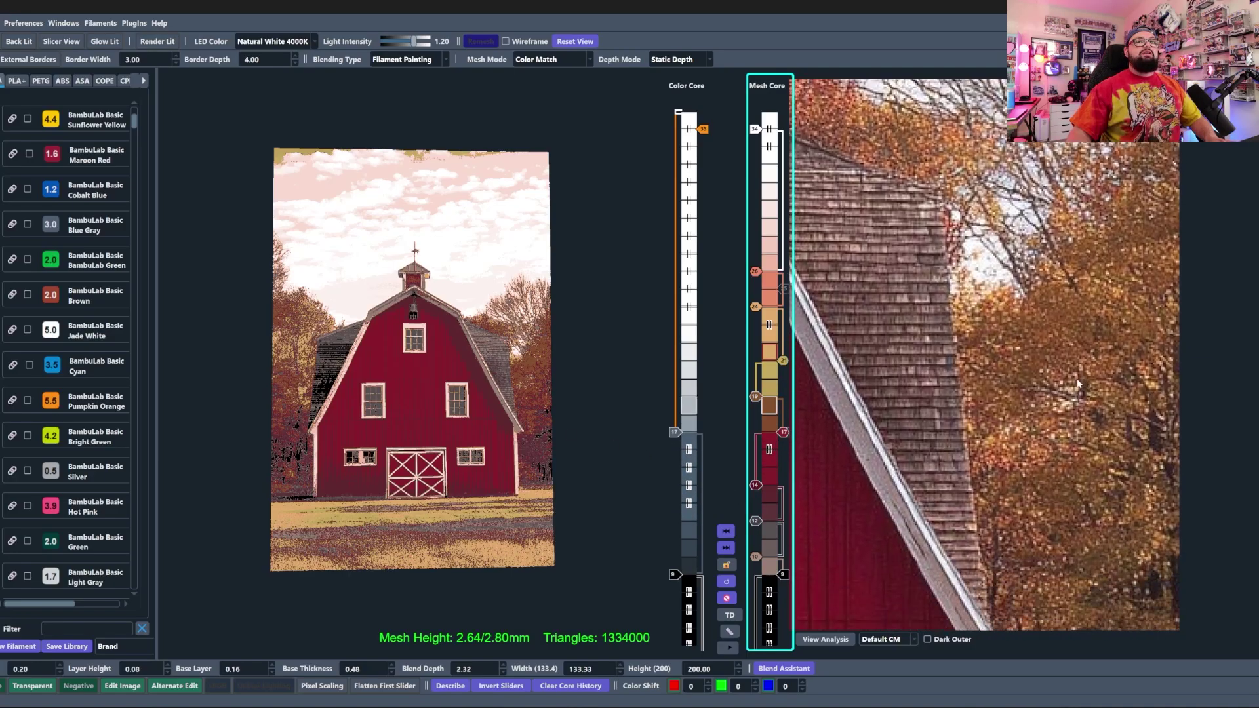
{"action": "scroll", "coordinate": [947, 477], "scroll_direction": "down", "scroll_amount": 5}
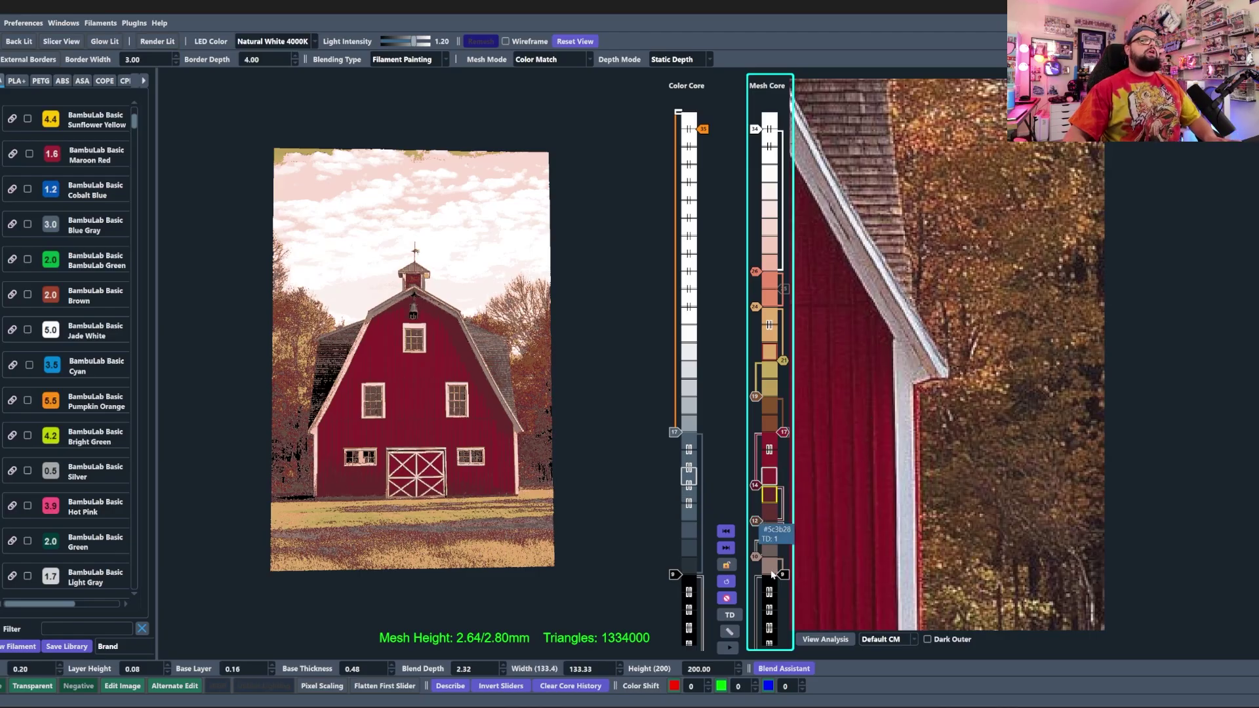
{"action": "left_click_drag", "start_coordinate": [764, 556], "coordinate": [762, 535], "text": "shift"}
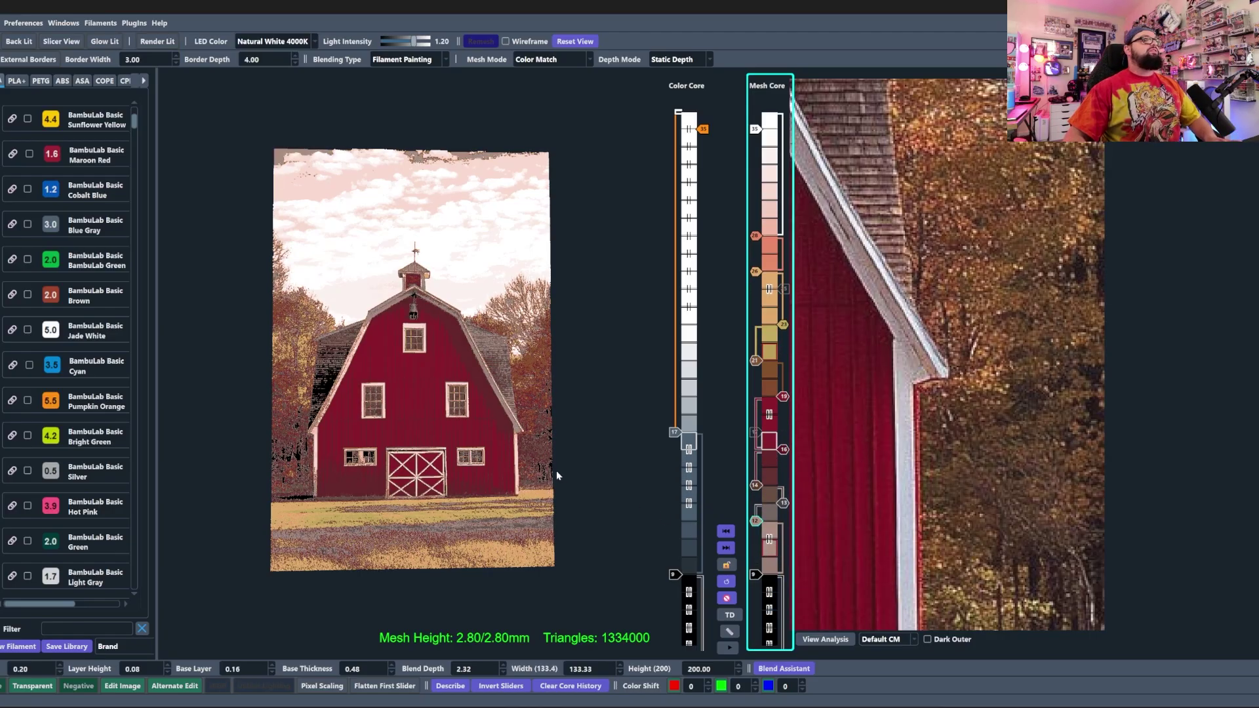
{"action": "scroll", "coordinate": [555, 470], "scroll_direction": "down", "scroll_amount": 2}
{"action": "left_click_drag", "start_coordinate": [408, 459], "coordinate": [427, 458]}
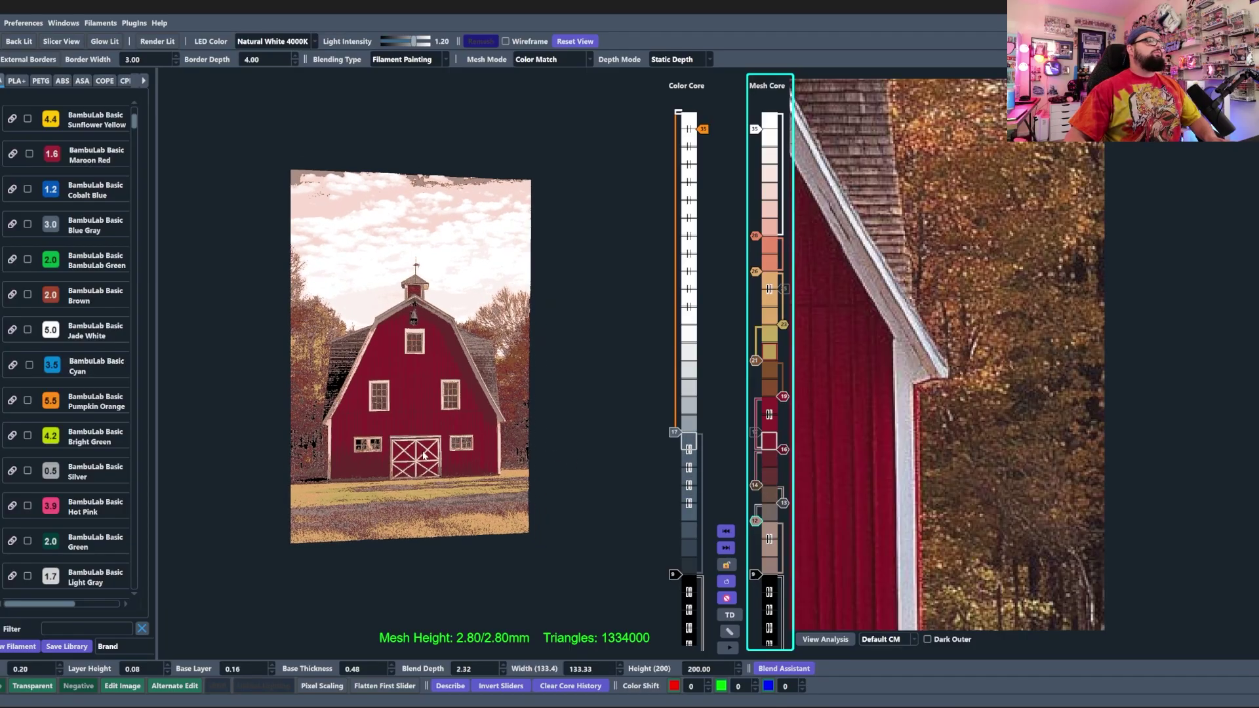
{"action": "left_click_drag", "start_coordinate": [756, 519], "coordinate": [755, 487]}
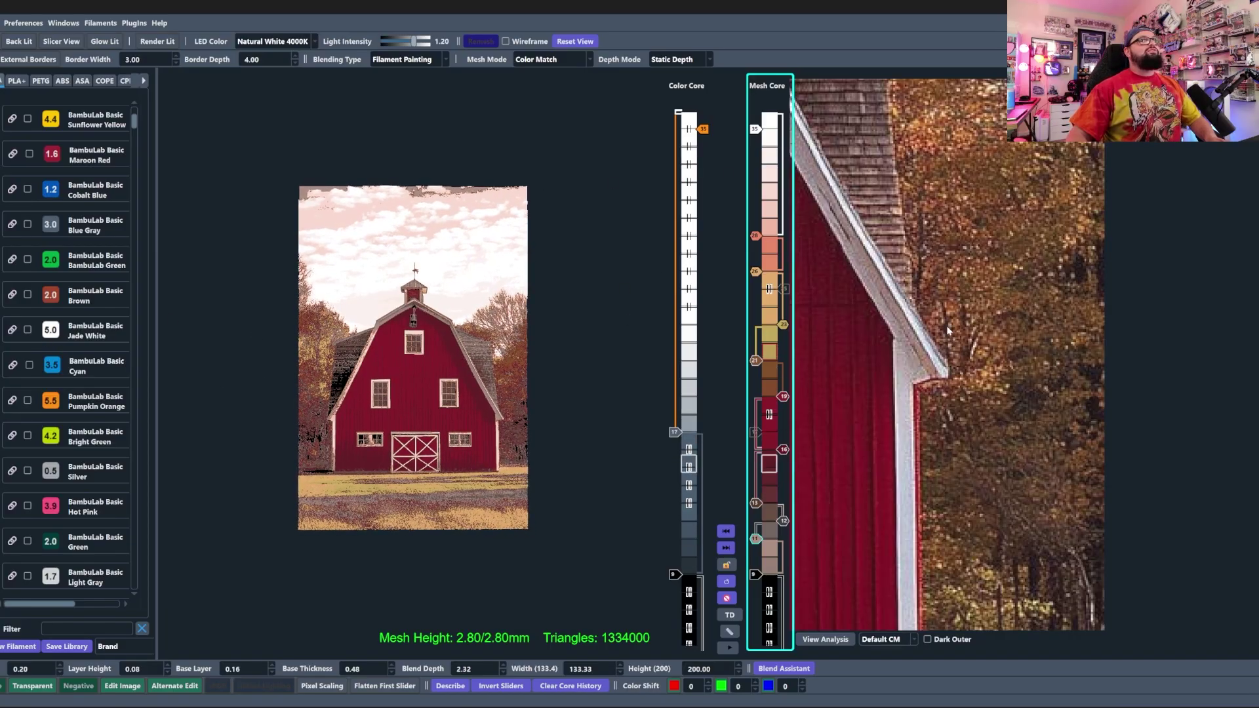
- Add a light blue filament for the sky to the Mesh Core and raise it to layer 31
{"action": "scroll", "coordinate": [984, 367], "scroll_direction": "down", "scroll_amount": 6}
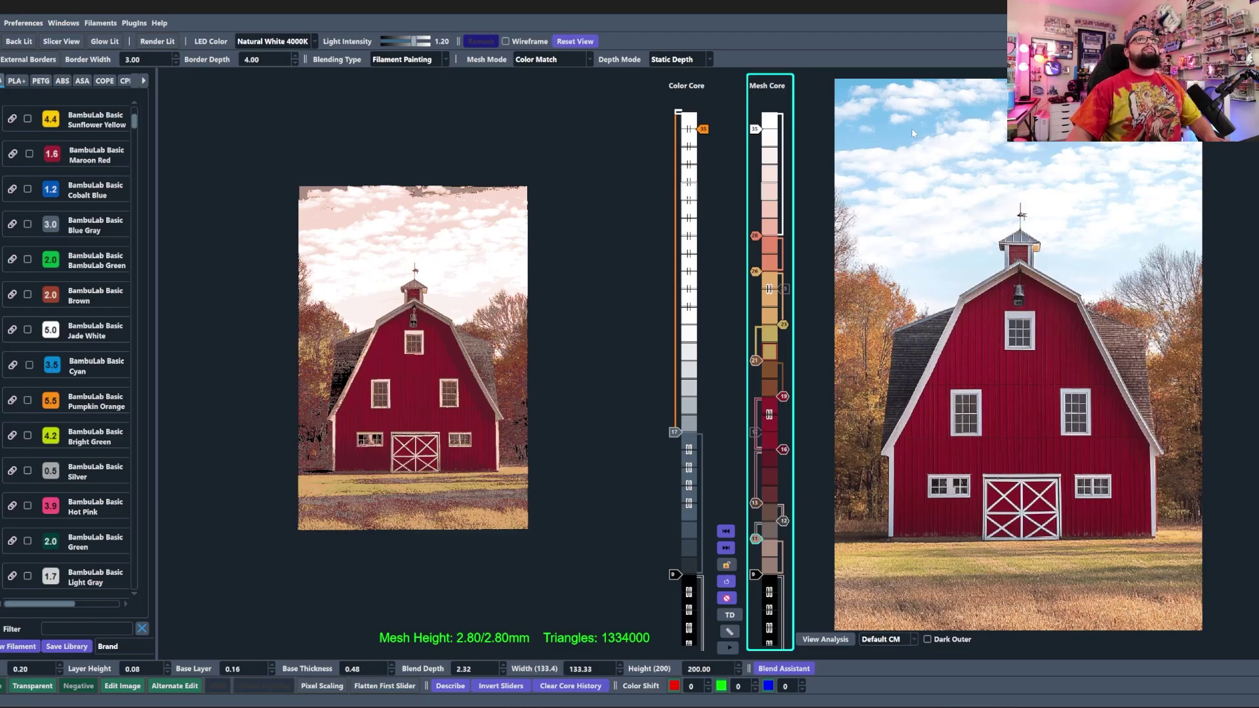
{"action": "left_click", "coordinate": [771, 172]}
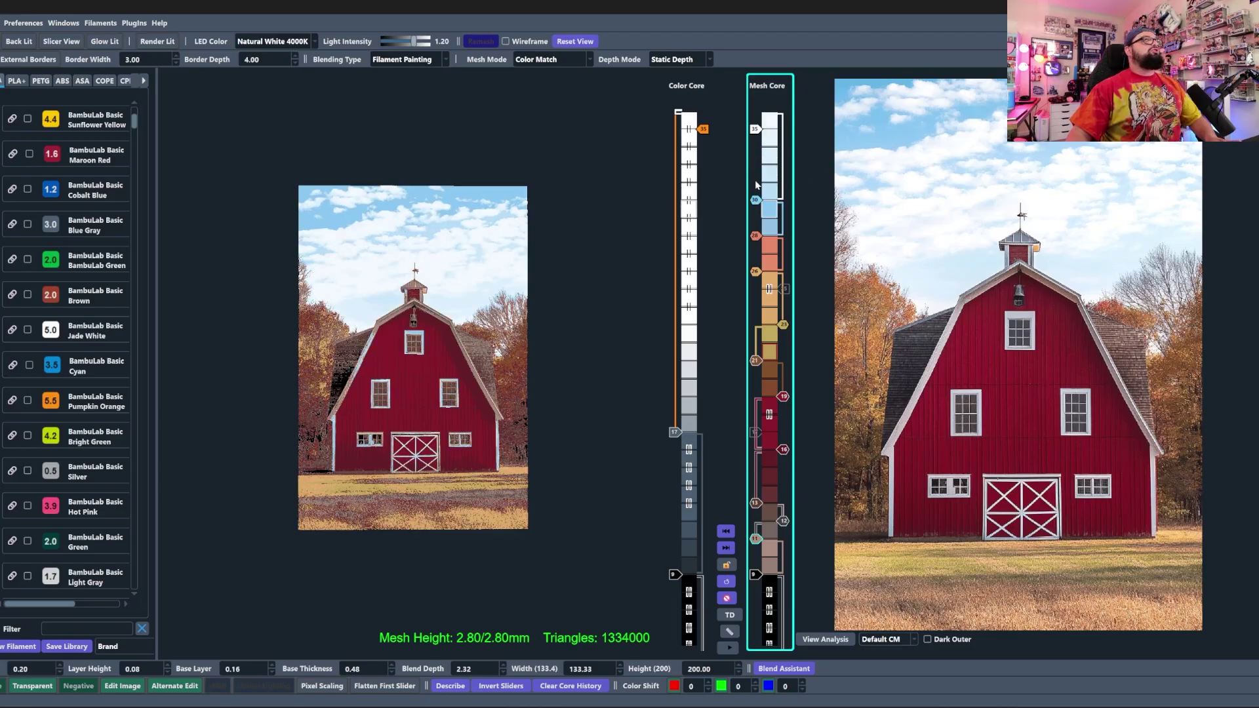
{"action": "left_click", "coordinate": [757, 183]}
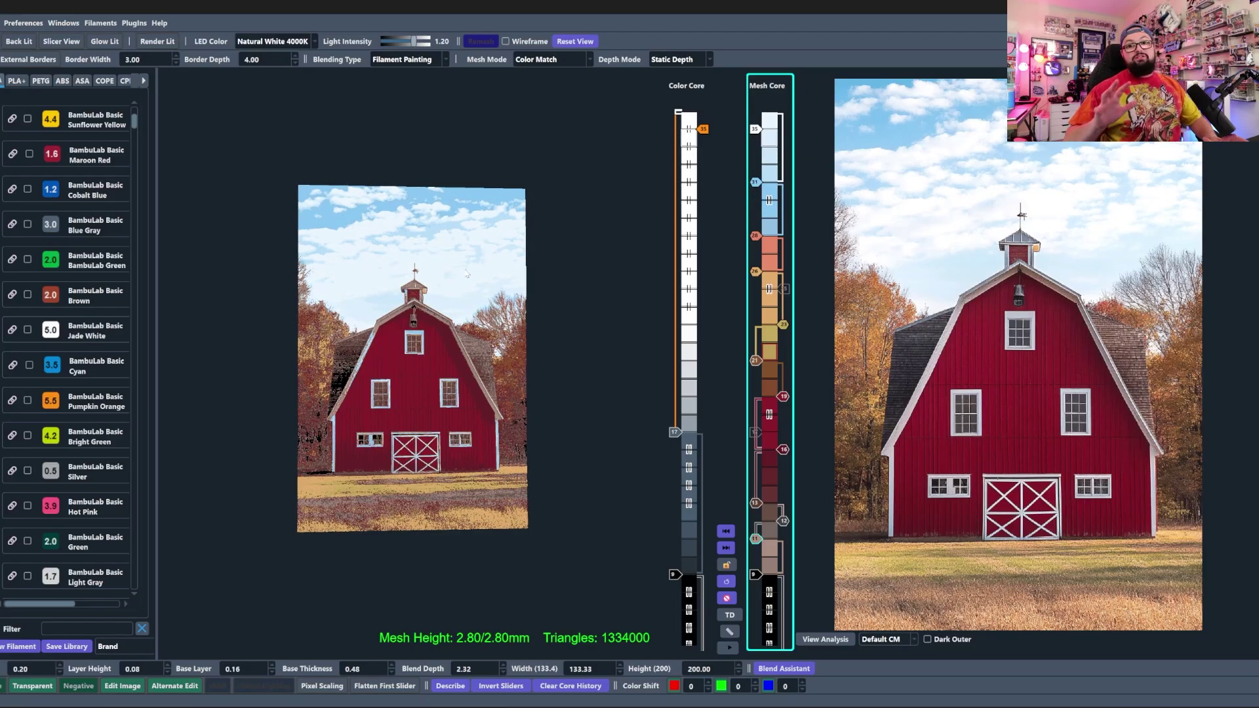
- Compare the dark side roof and trees in the preview with the reference image, and set the brightness adjustment to -0.02
{"action": "scroll", "coordinate": [462, 262], "scroll_direction": "up", "scroll_amount": 5}
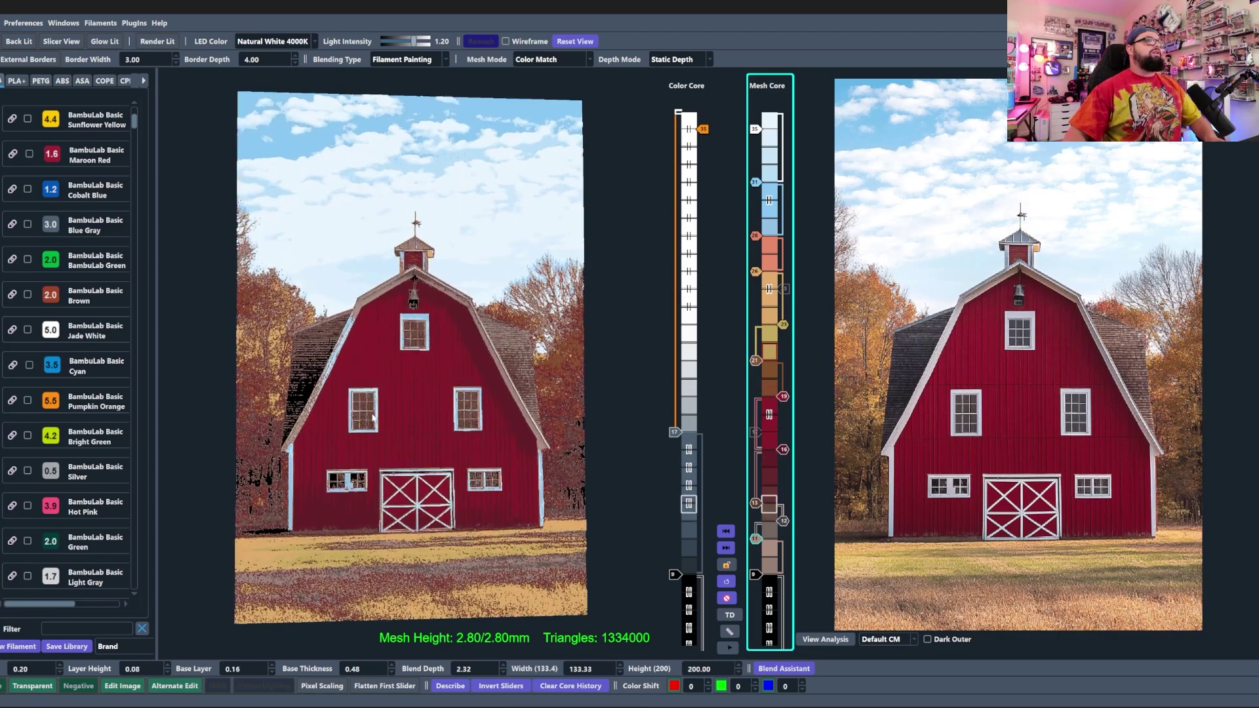
{"action": "scroll", "coordinate": [524, 364], "scroll_direction": "up", "scroll_amount": 4}
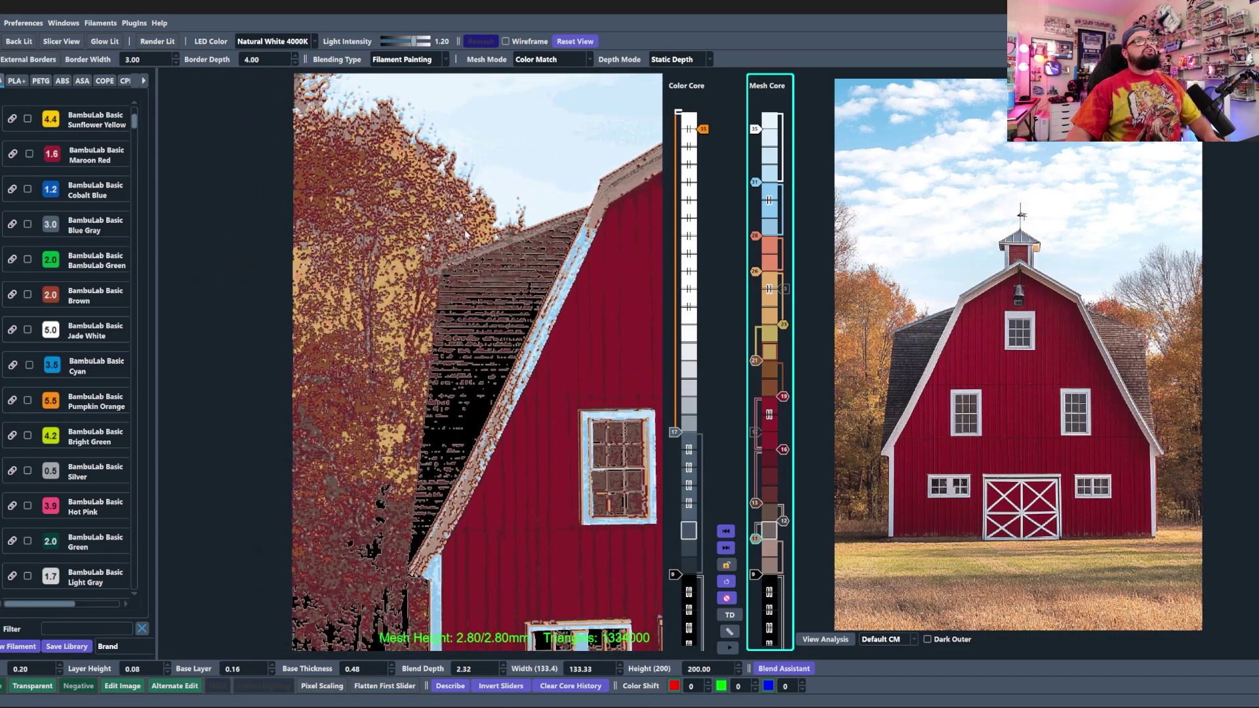
{"action": "scroll", "coordinate": [918, 367], "scroll_direction": "up", "scroll_amount": 3}
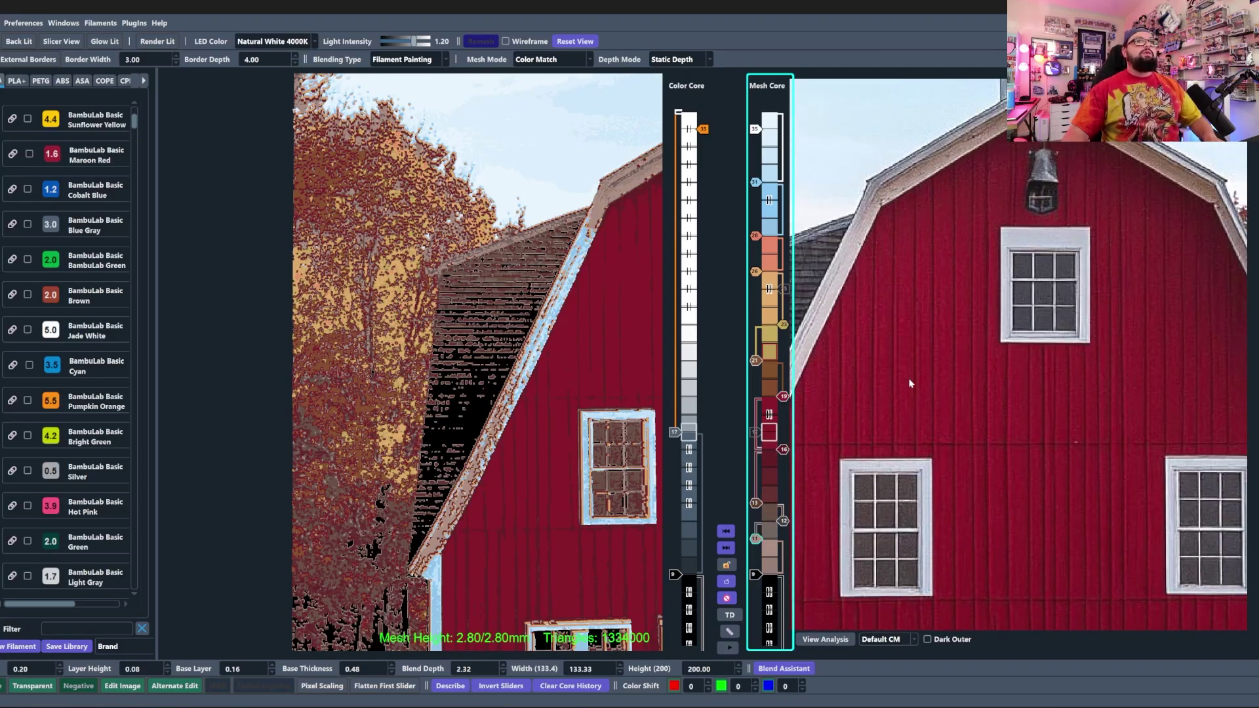
{"action": "scroll", "coordinate": [908, 385], "scroll_direction": "up", "scroll_amount": 3}
{"action": "right_click", "coordinate": [1104, 340]}
{"action": "left_click", "coordinate": [966, 223]}
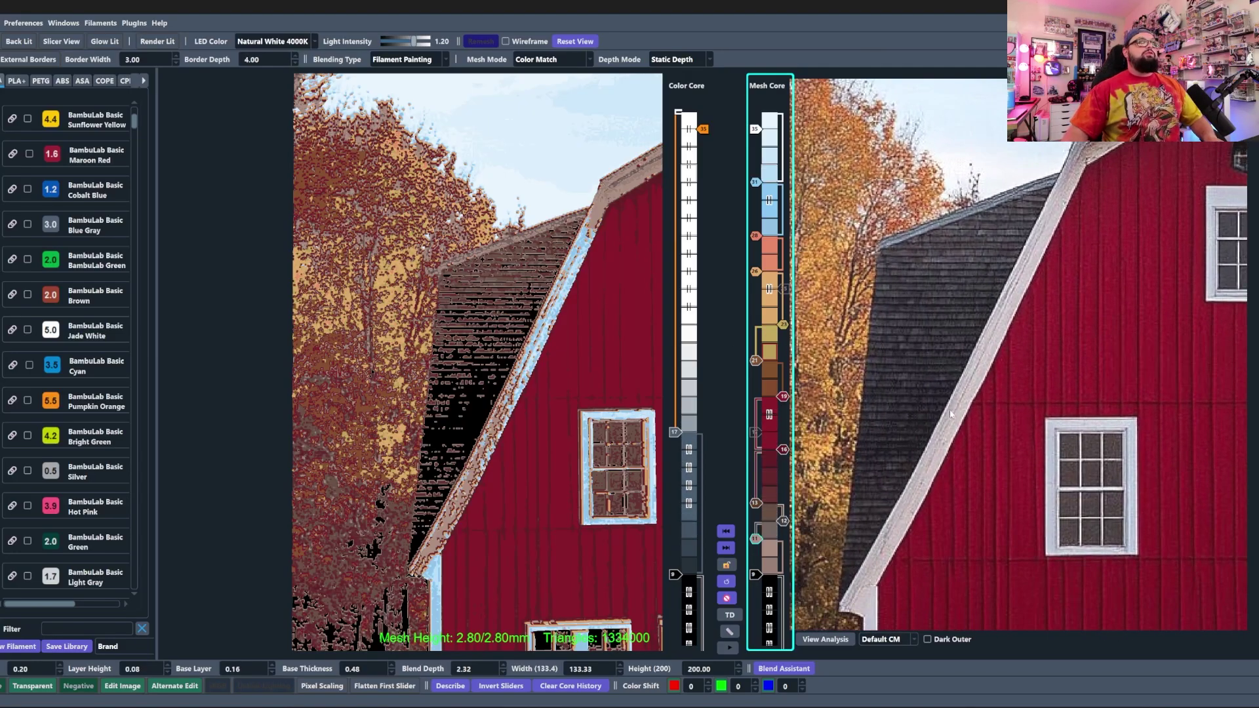
{"action": "left_click", "coordinate": [0, 328]}
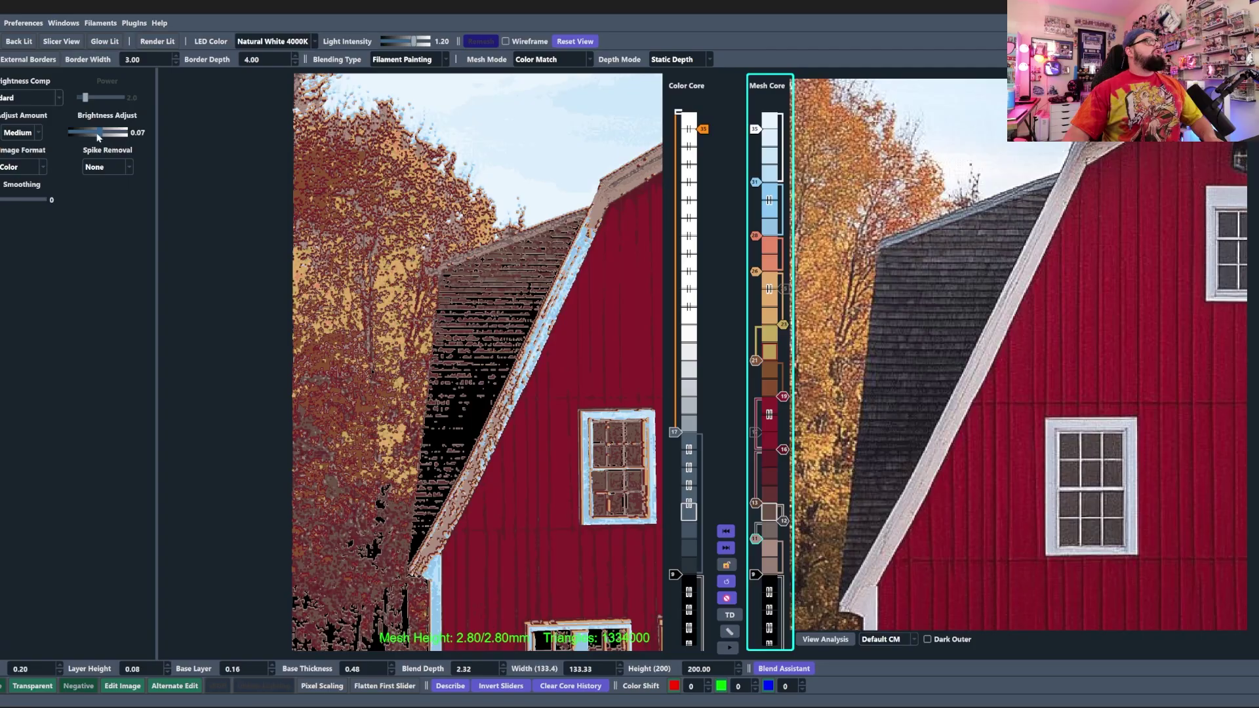
{"action": "scroll", "coordinate": [534, 375], "scroll_direction": "down", "scroll_amount": 5}
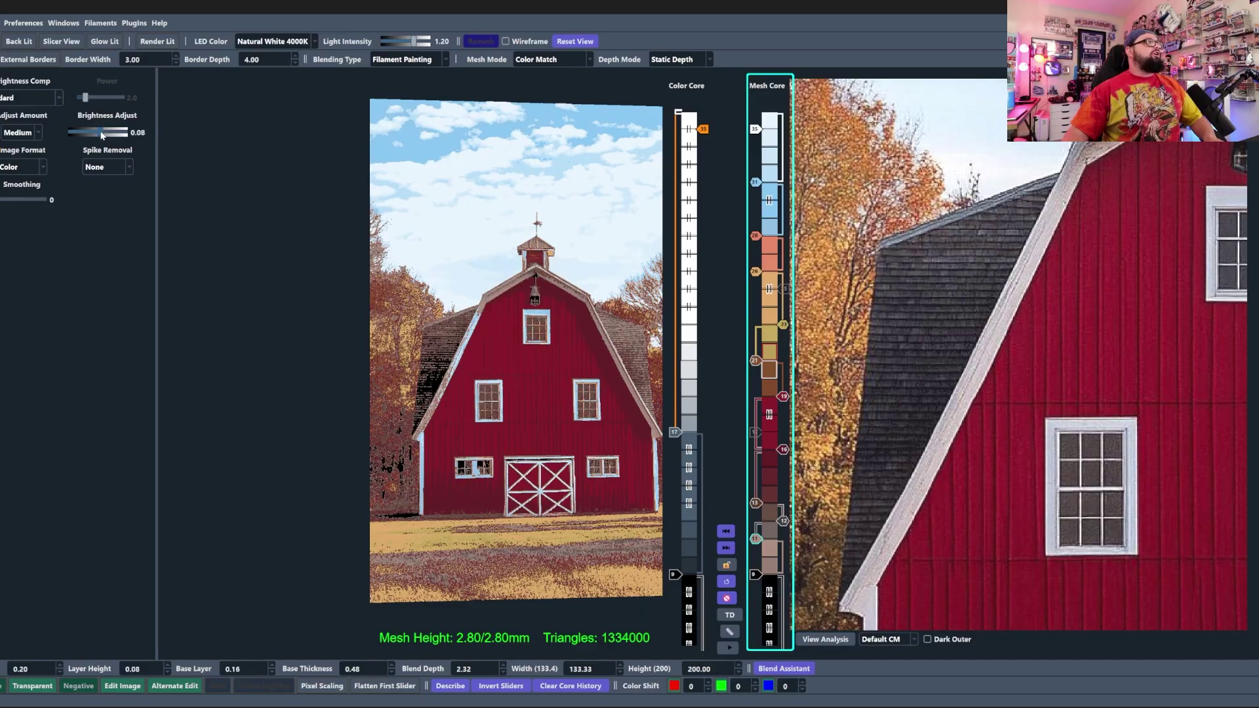
{"action": "scroll", "coordinate": [102, 135], "scroll_direction": "up", "scroll_amount": 4}
{"action": "scroll", "coordinate": [102, 135], "scroll_direction": "down", "scroll_amount": 5}
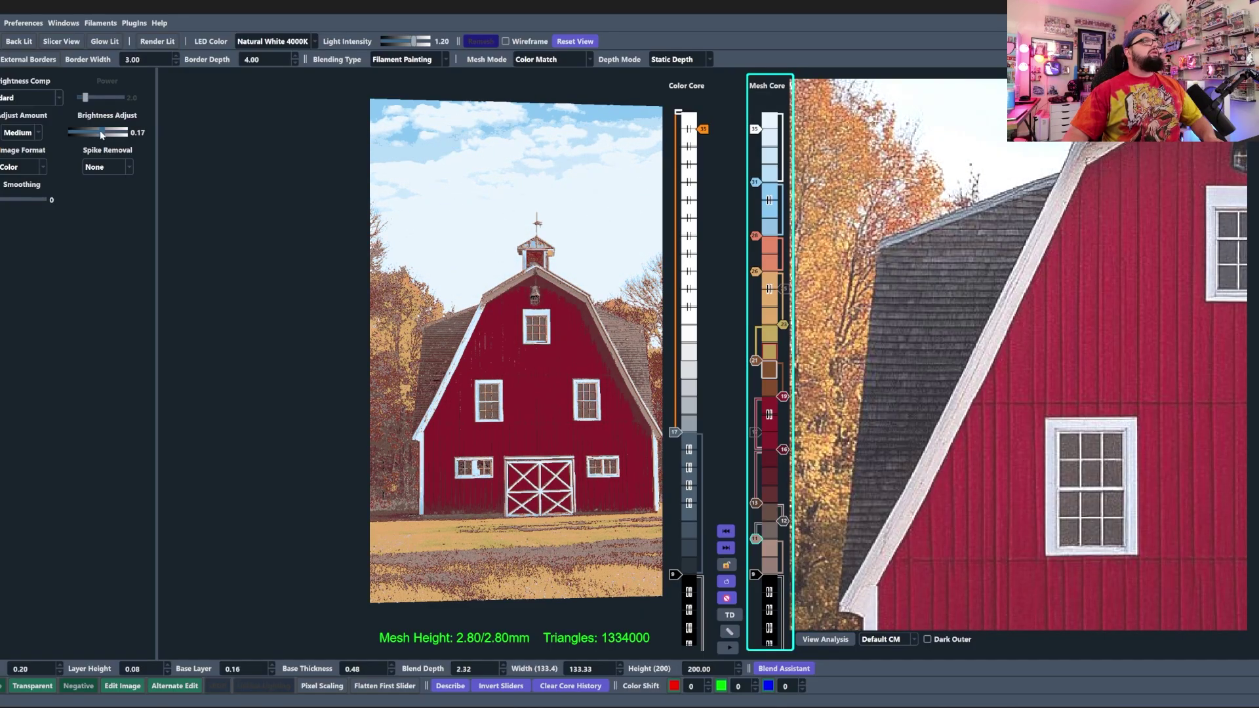
{"action": "scroll", "coordinate": [100, 135], "scroll_direction": "down", "scroll_amount": 12}
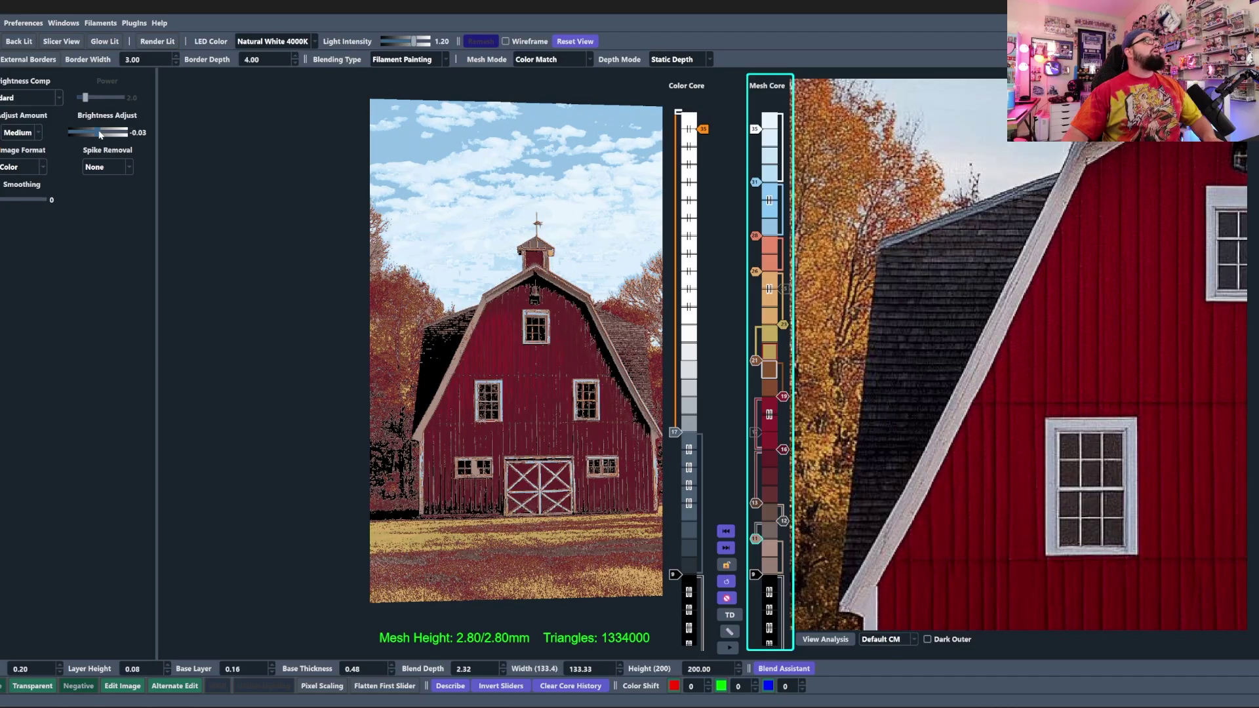
{"action": "scroll", "coordinate": [100, 134], "scroll_direction": "up", "scroll_amount": 1}
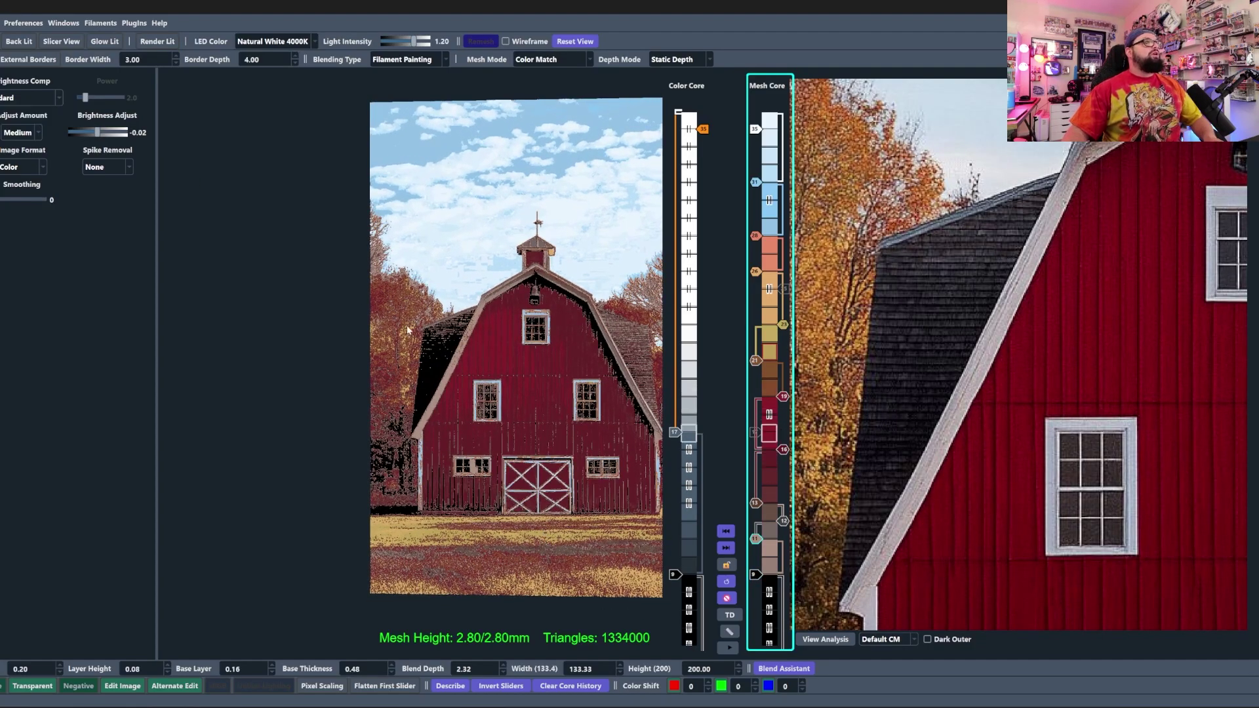
- Add a dark brown filament at layer 10 of the Mesh Core and disable the filament at layer 11
{"action": "left_click_drag", "start_coordinate": [899, 539], "coordinate": [1113, 290]}
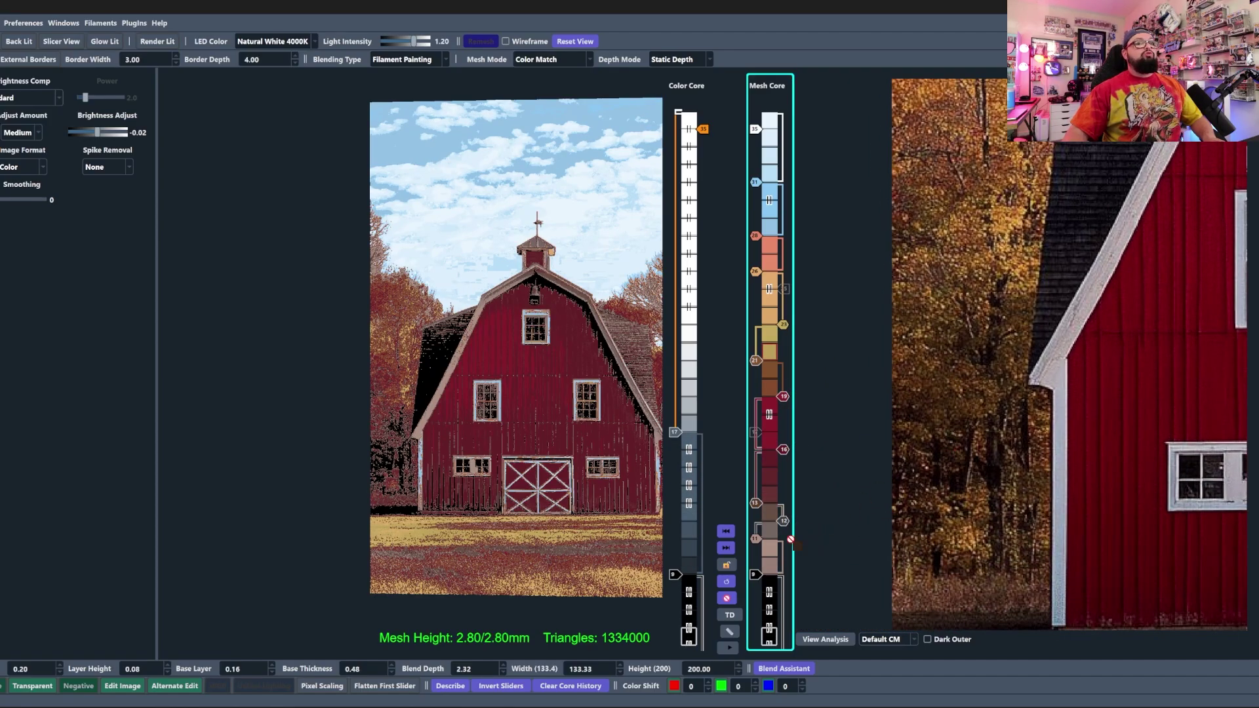
{"action": "left_click", "coordinate": [779, 564]}
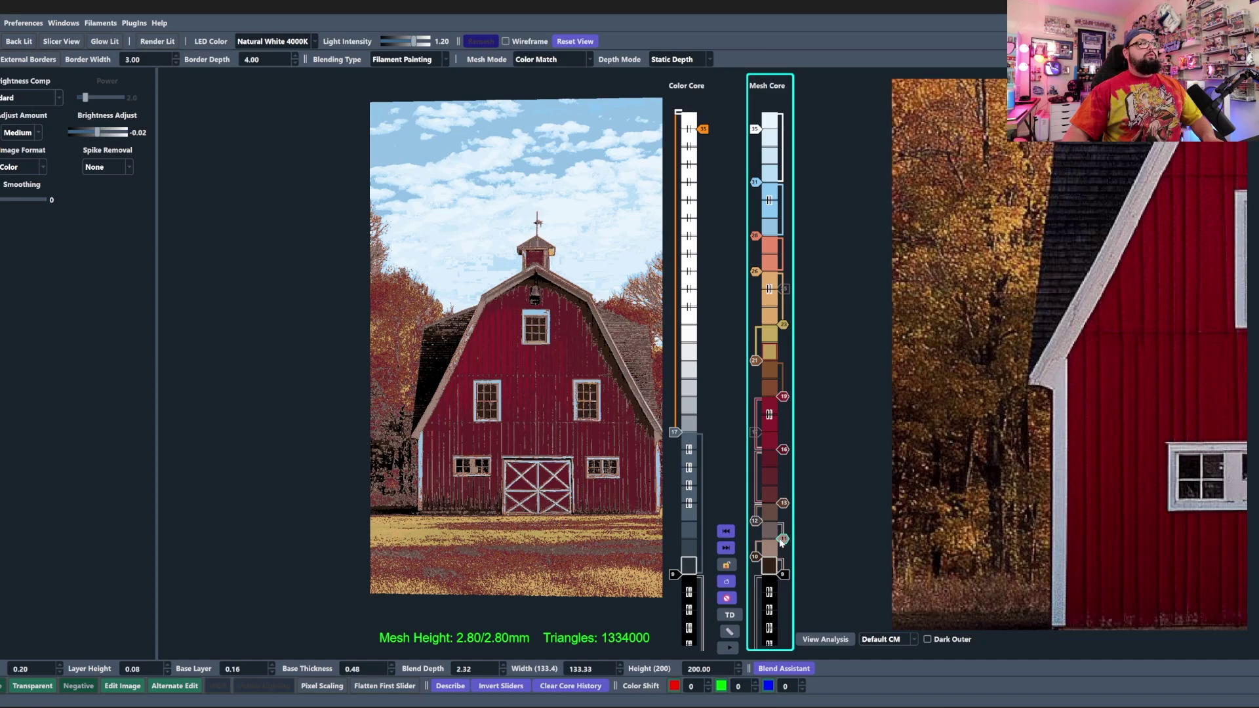
{"action": "right_click", "coordinate": [780, 542]}
{"action": "mouse_move", "coordinate": [530, 380]}
{"action": "left_mouse_down"}
{"action": "mouse_move", "coordinate": [506, 358]}
{"action": "mouse_move", "coordinate": [534, 378]}
{"action": "left_mouse_up"}
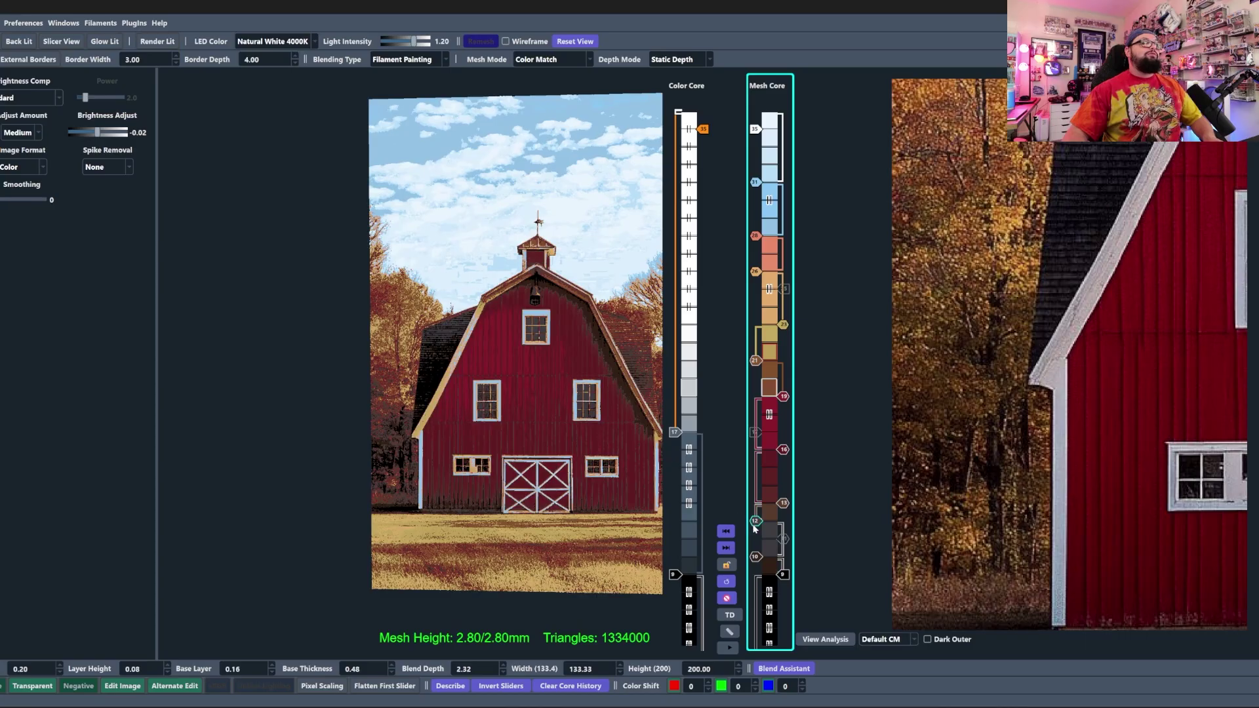
- Disable the Mesh Core filament at layer 12 and raise the dark brown filament to layer 11
{"action": "left_click", "coordinate": [755, 522]}
{"action": "scroll", "coordinate": [756, 556], "scroll_direction": "up", "scroll_amount": 1}
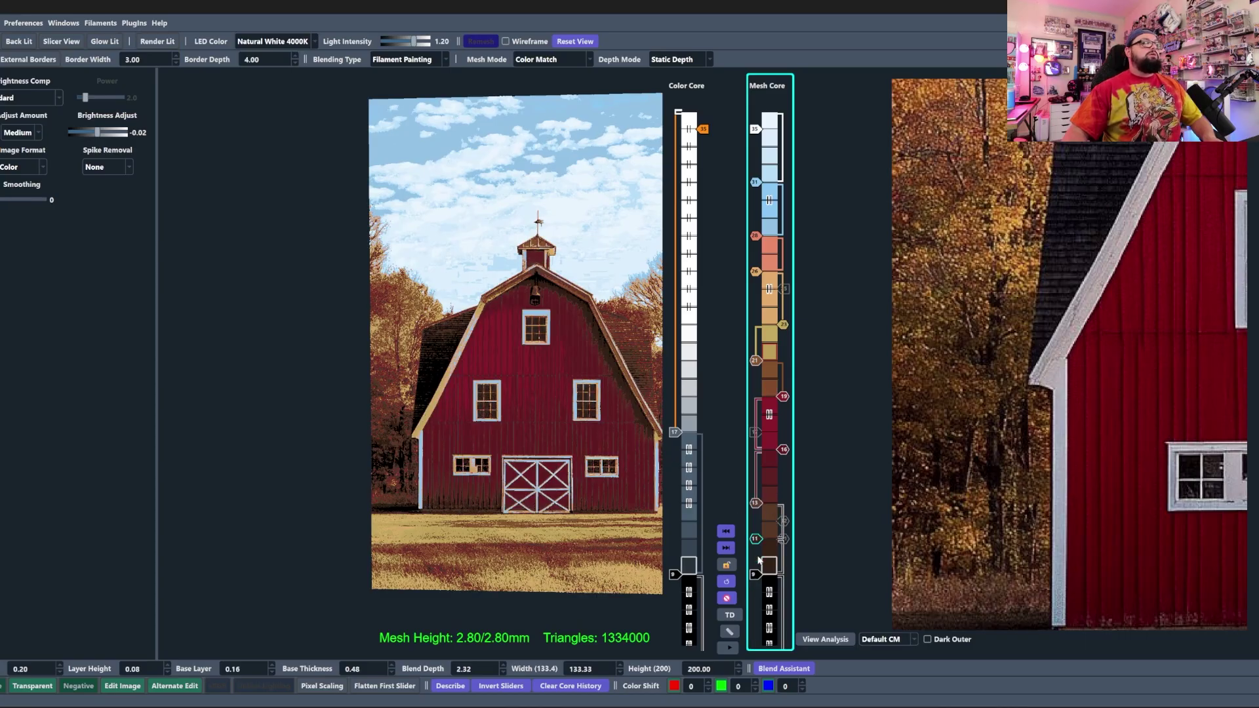
{"action": "scroll", "coordinate": [525, 407], "scroll_direction": "down", "scroll_amount": 3}
{"action": "left_click_drag", "start_coordinate": [526, 404], "coordinate": [509, 406]}
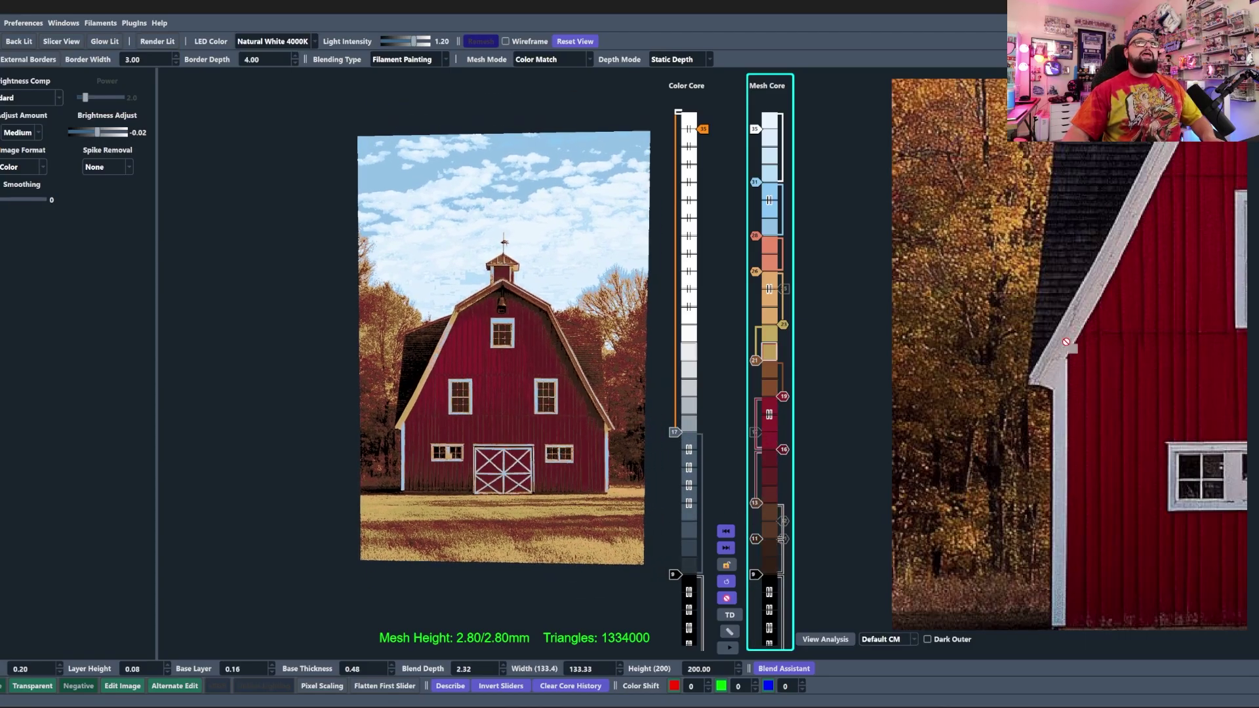
- Add a grey filament at layer 10 of the Mesh Core and compare its effect on the barn's roof and trim
{"action": "left_click_drag", "start_coordinate": [771, 151], "coordinate": [785, 575]}
{"action": "scroll", "coordinate": [573, 481], "scroll_direction": "down", "scroll_amount": 2}
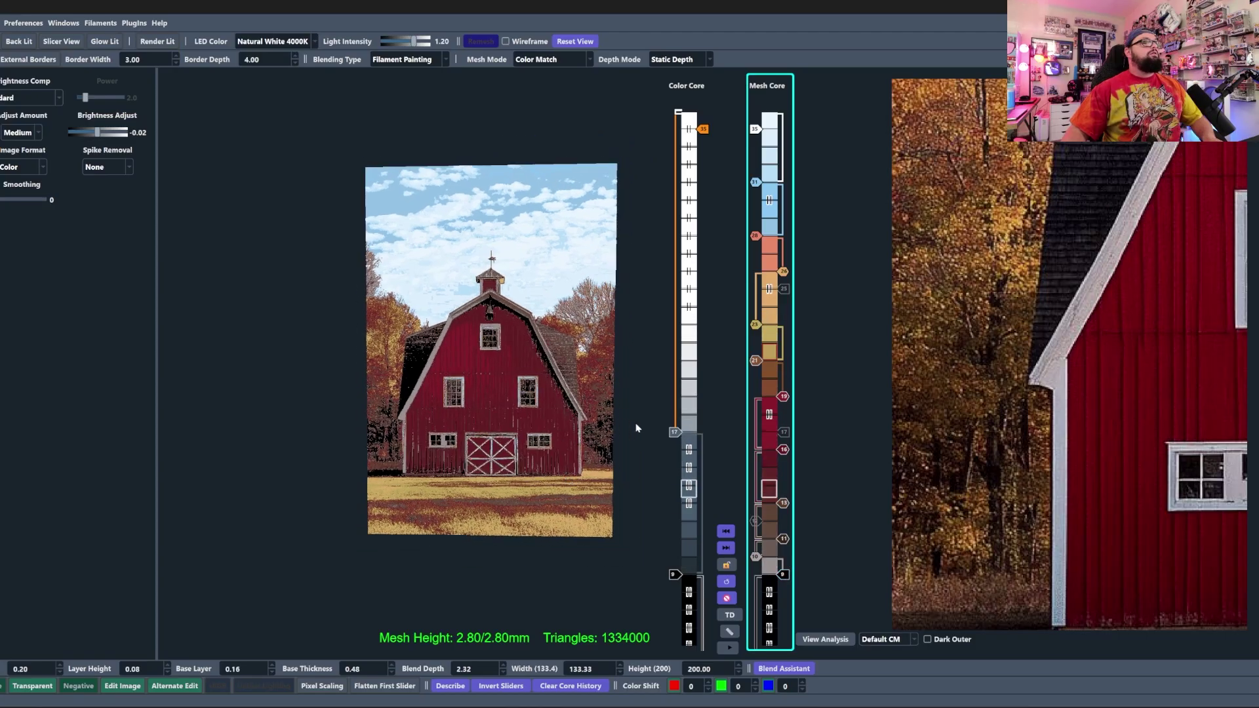
{"action": "scroll", "coordinate": [1113, 450], "scroll_direction": "down", "scroll_amount": 4}
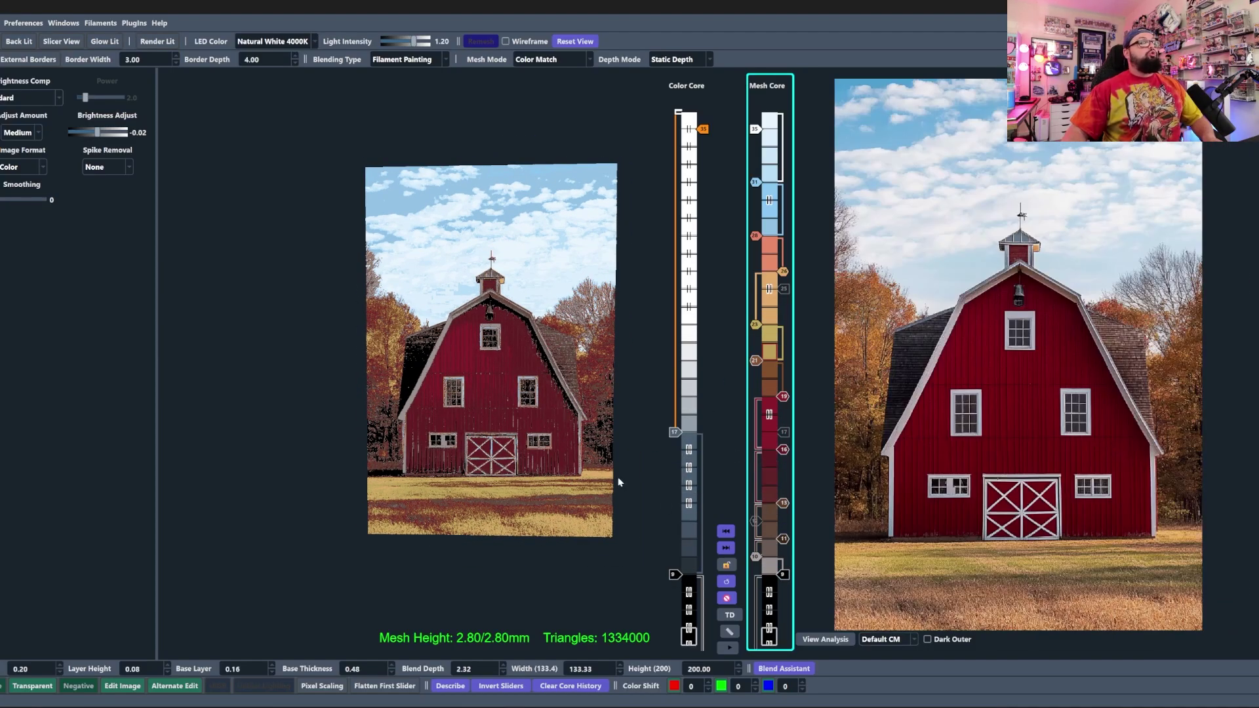
{"action": "left_click_drag", "start_coordinate": [489, 428], "coordinate": [530, 434]}
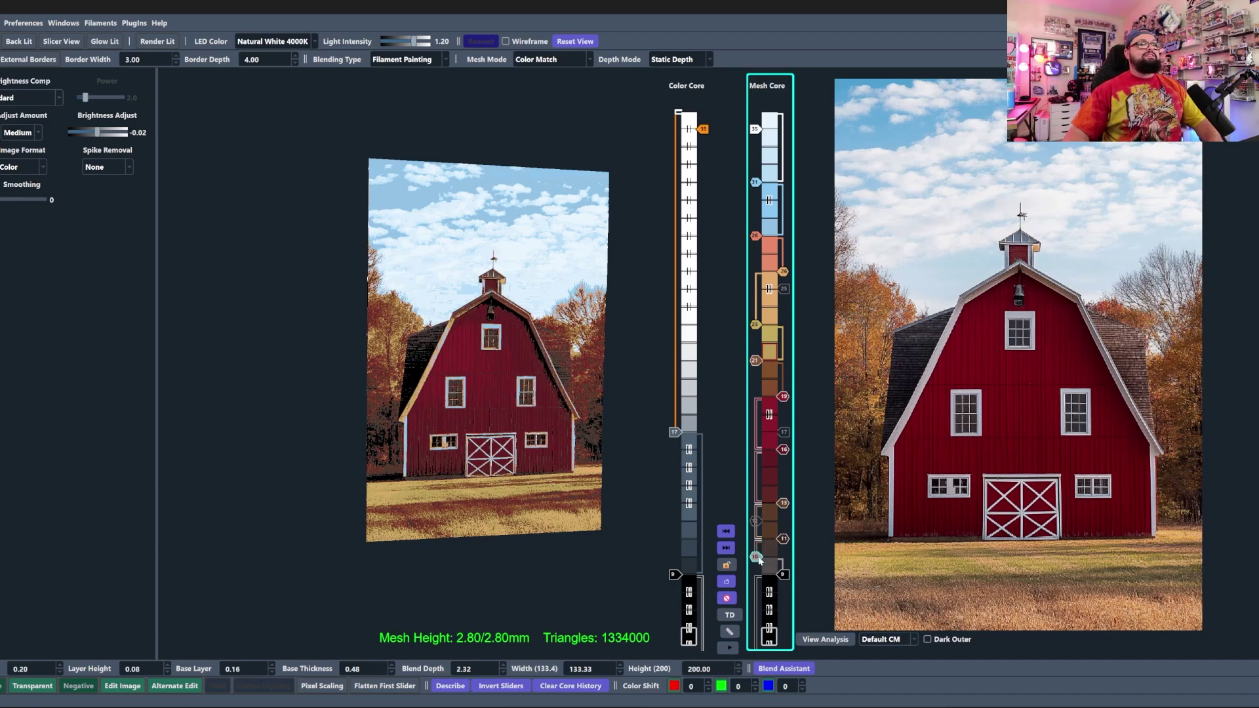
{"action": "scroll", "coordinate": [420, 364], "scroll_direction": "up", "scroll_amount": 5}
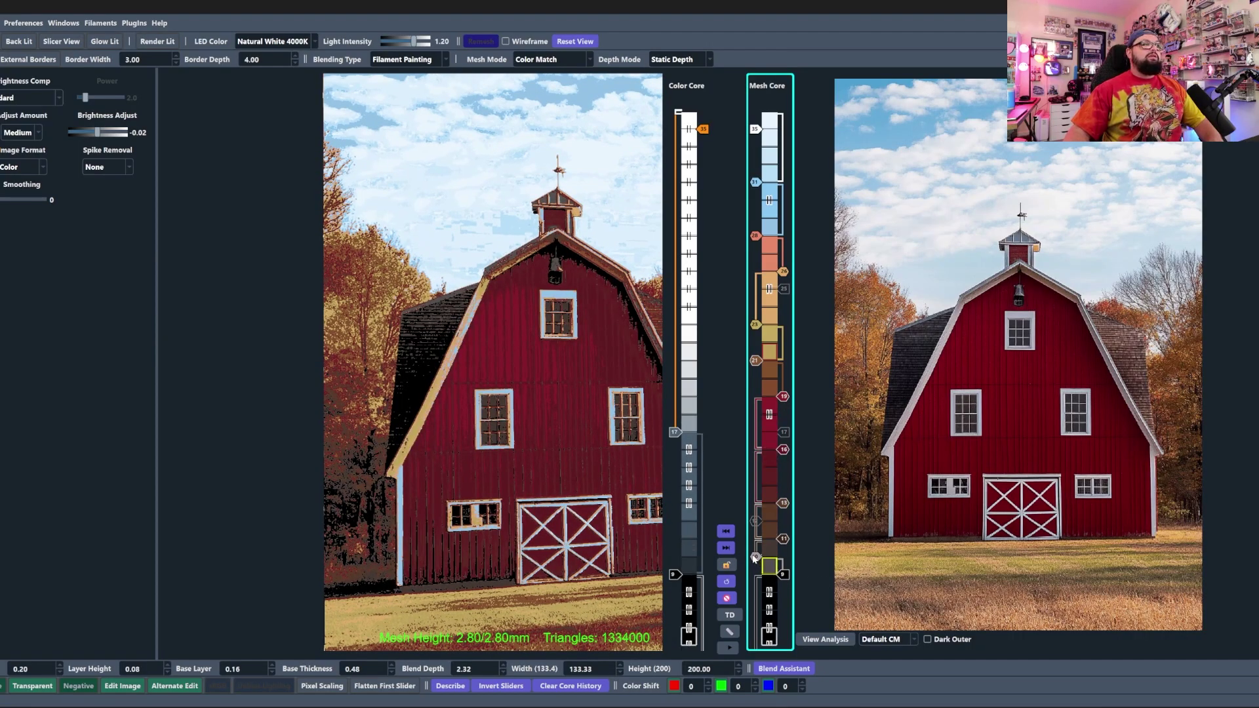
{"action": "scroll", "coordinate": [754, 561], "scroll_direction": "down", "scroll_amount": 5}
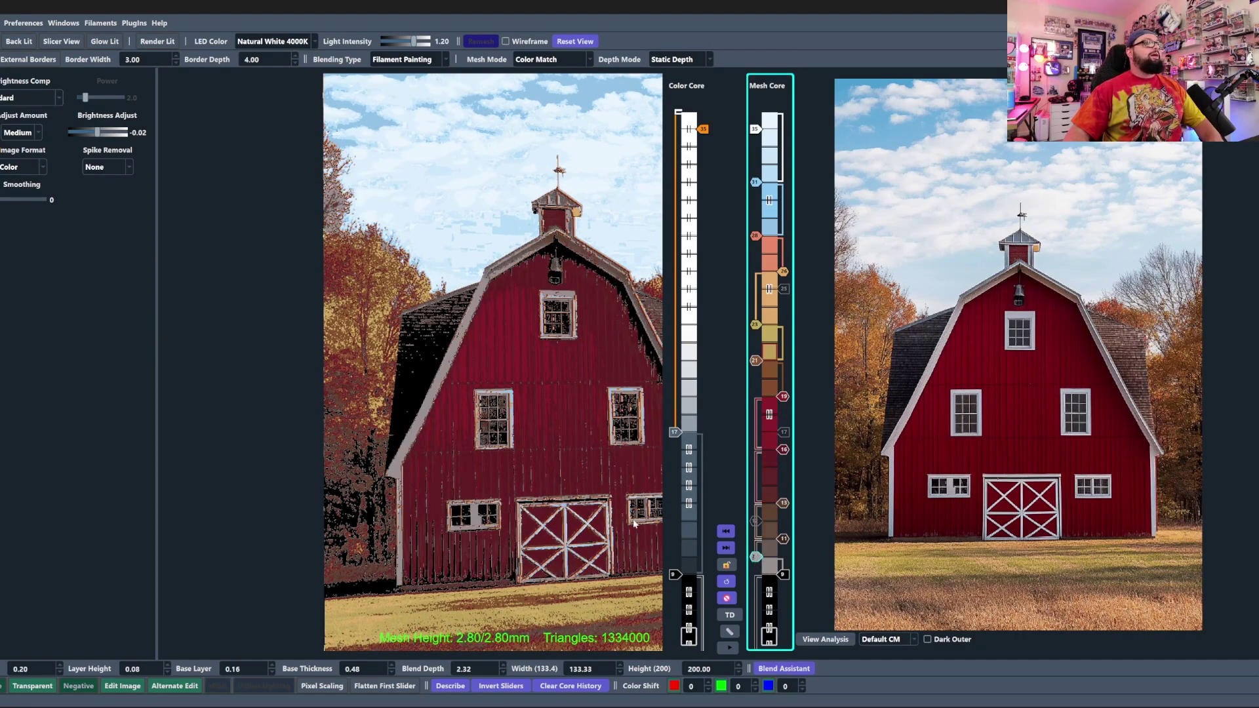
{"action": "scroll", "coordinate": [756, 561], "scroll_direction": "up", "scroll_amount": 5}
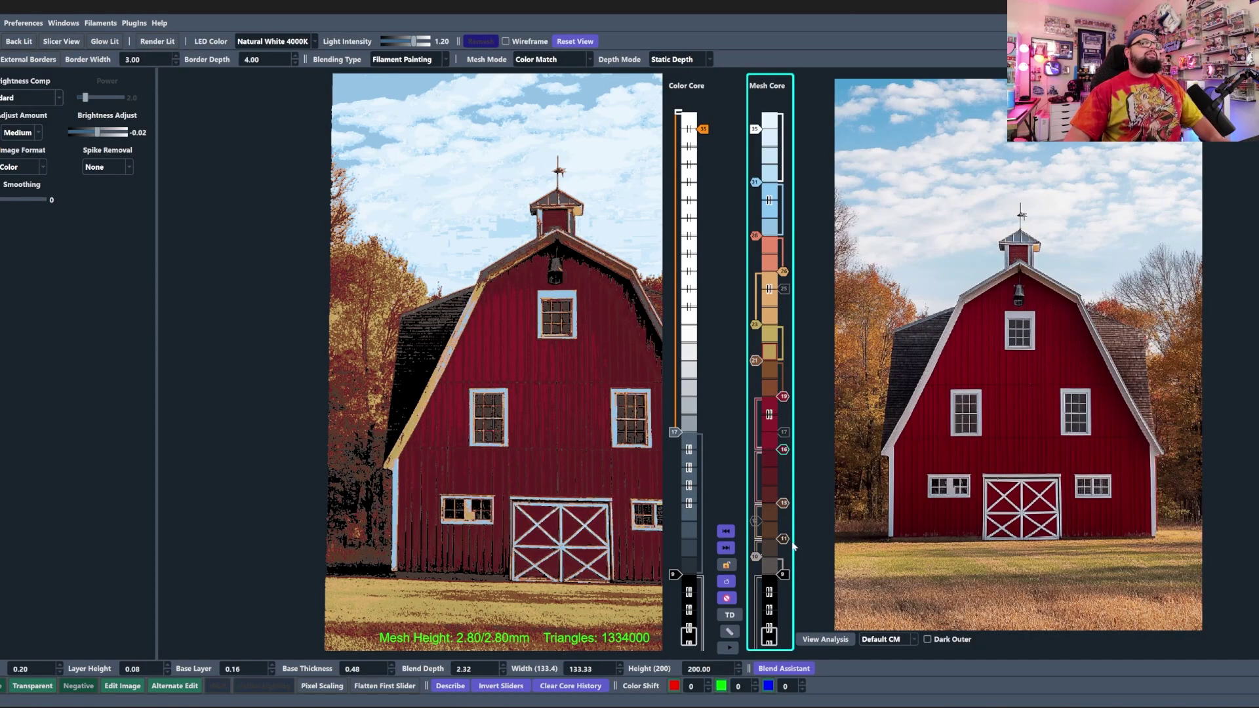
- Raise the Mesh Core's yellow filament to layer 24 and the brown filament below it to layer 22
{"action": "right_click", "coordinate": [782, 505]}
{"action": "left_click_drag", "start_coordinate": [780, 528], "coordinate": [781, 509]}
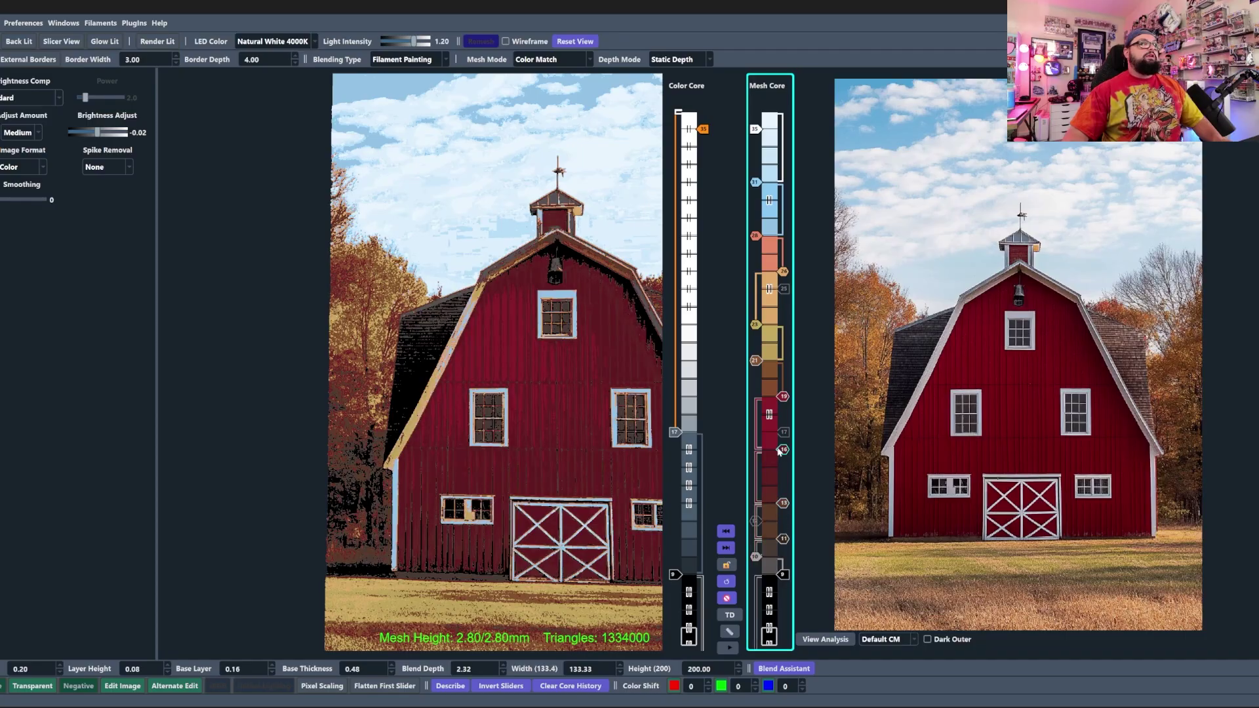
{"action": "mouse_move", "coordinate": [781, 453]}
{"action": "left_mouse_down"}
{"action": "mouse_move", "coordinate": [780, 468]}
{"action": "mouse_move", "coordinate": [781, 453]}
{"action": "left_mouse_up"}
{"action": "left_click_drag", "start_coordinate": [784, 393], "coordinate": [754, 362]}
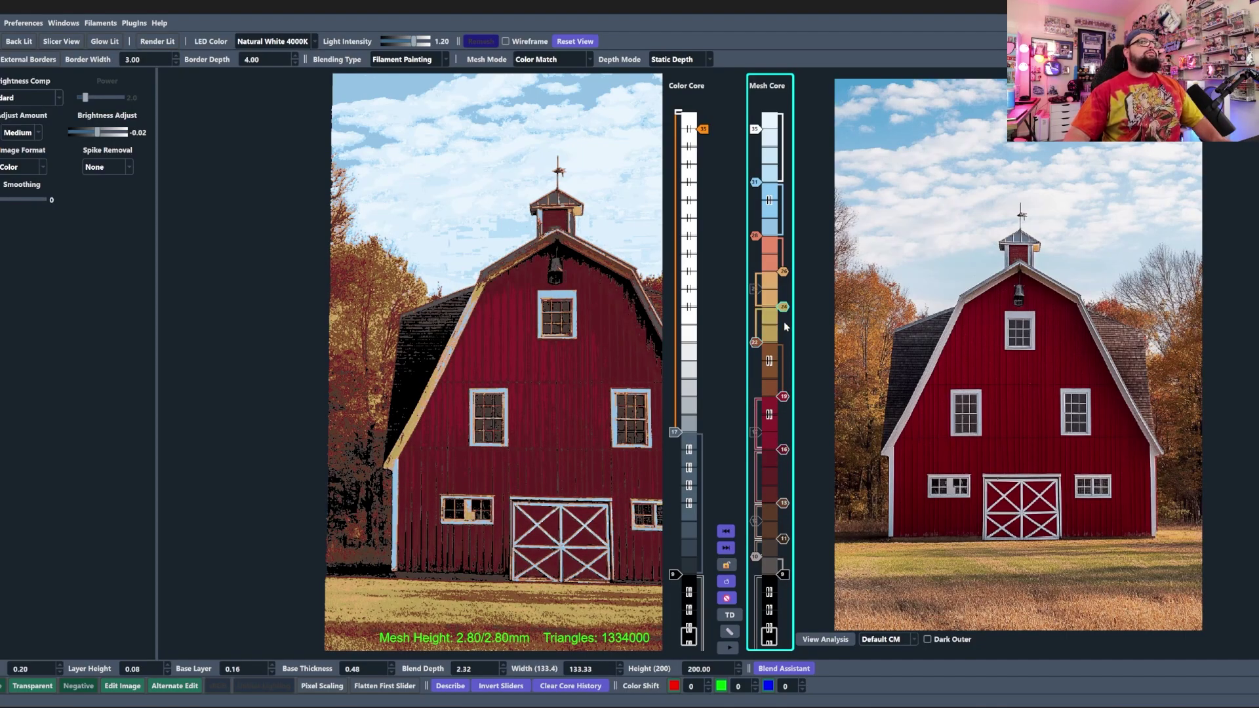
{"action": "left_click_drag", "start_coordinate": [375, 260], "coordinate": [477, 275]}
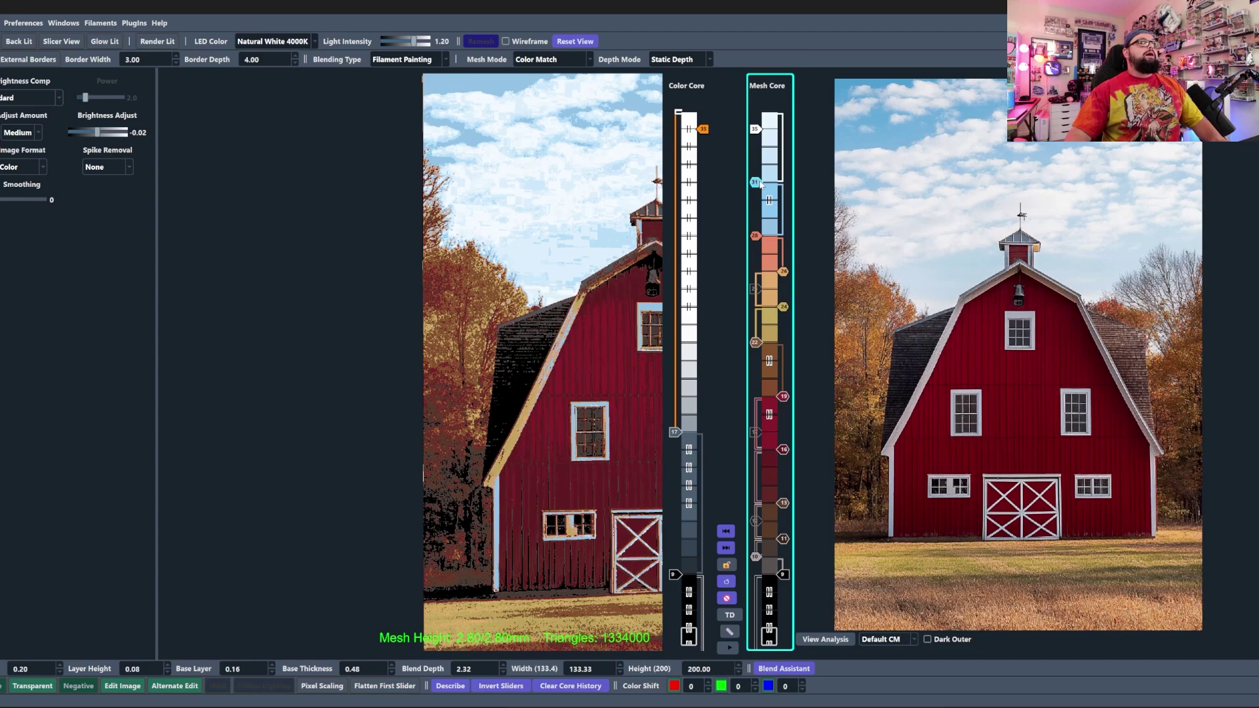
{"action": "left_click_drag", "start_coordinate": [549, 444], "coordinate": [402, 392]}
{"action": "scroll", "coordinate": [597, 321], "scroll_direction": "up", "scroll_amount": 2}
{"action": "scroll", "coordinate": [599, 323], "scroll_direction": "down", "scroll_amount": 4}
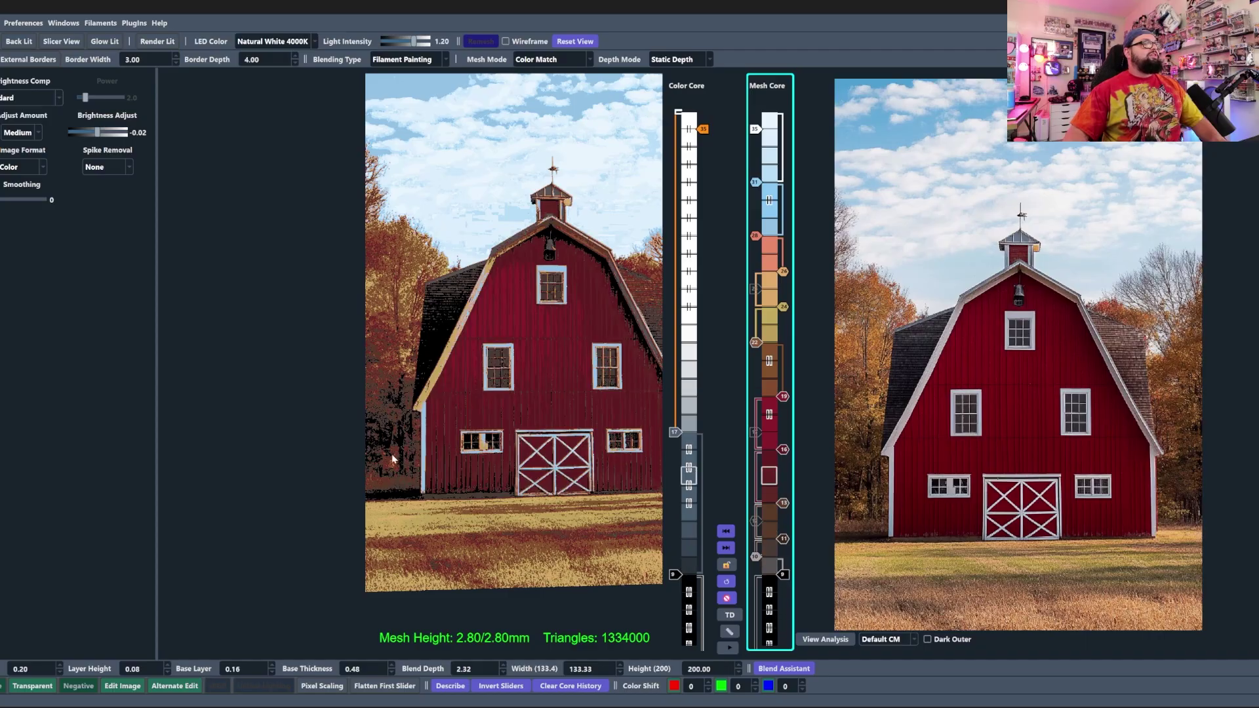
- Inspect the barn's right-hand roof and siding in the preview, and add a dark red filament at layer 15
{"action": "scroll", "coordinate": [524, 417], "scroll_direction": "down", "scroll_amount": 2}
{"action": "left_click_drag", "start_coordinate": [651, 442], "coordinate": [537, 431]}
{"action": "scroll", "coordinate": [513, 374], "scroll_direction": "up", "scroll_amount": 10}
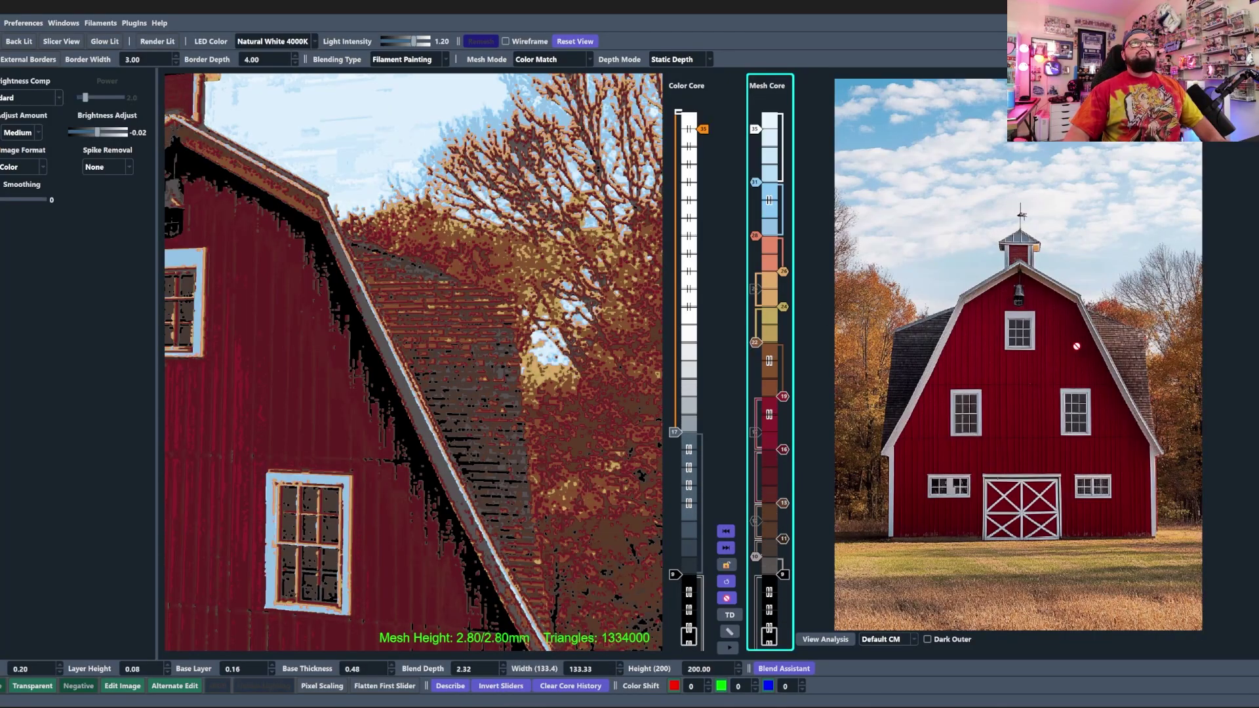
{"action": "left_click", "coordinate": [772, 475]}
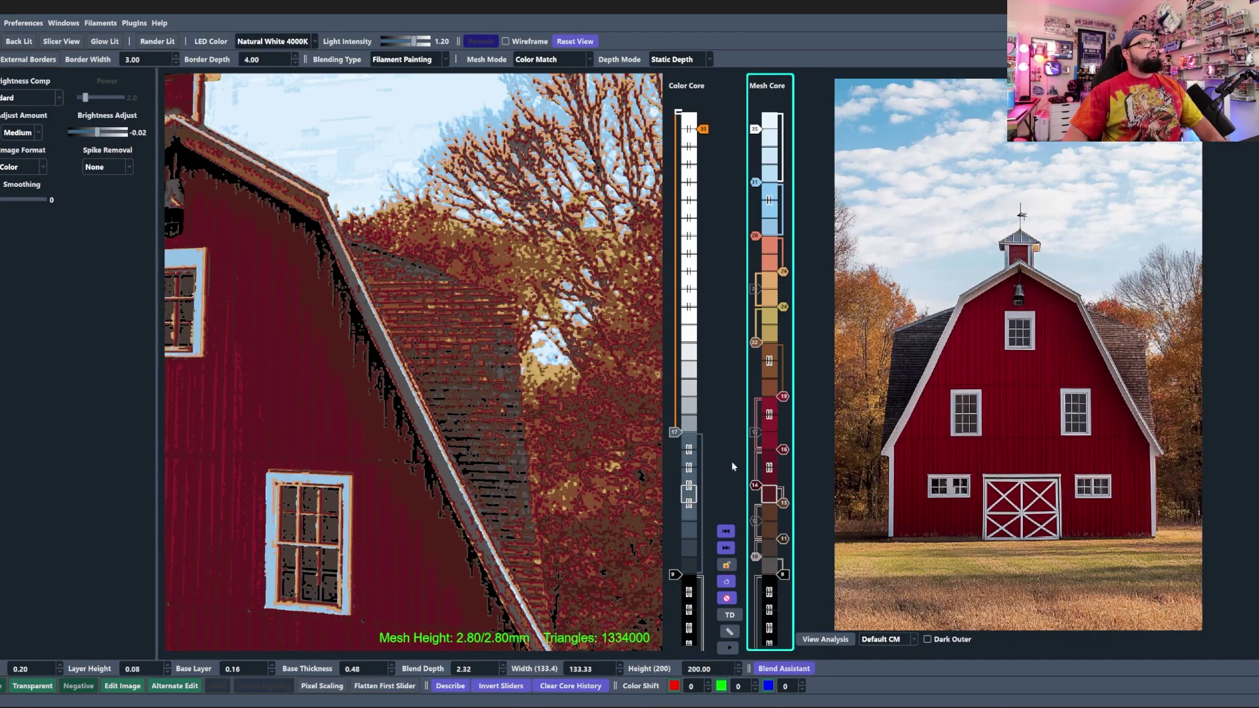
{"action": "scroll", "coordinate": [754, 486], "scroll_direction": "up", "scroll_amount": 1}
{"action": "scroll", "coordinate": [298, 298], "scroll_direction": "down", "scroll_amount": 3}
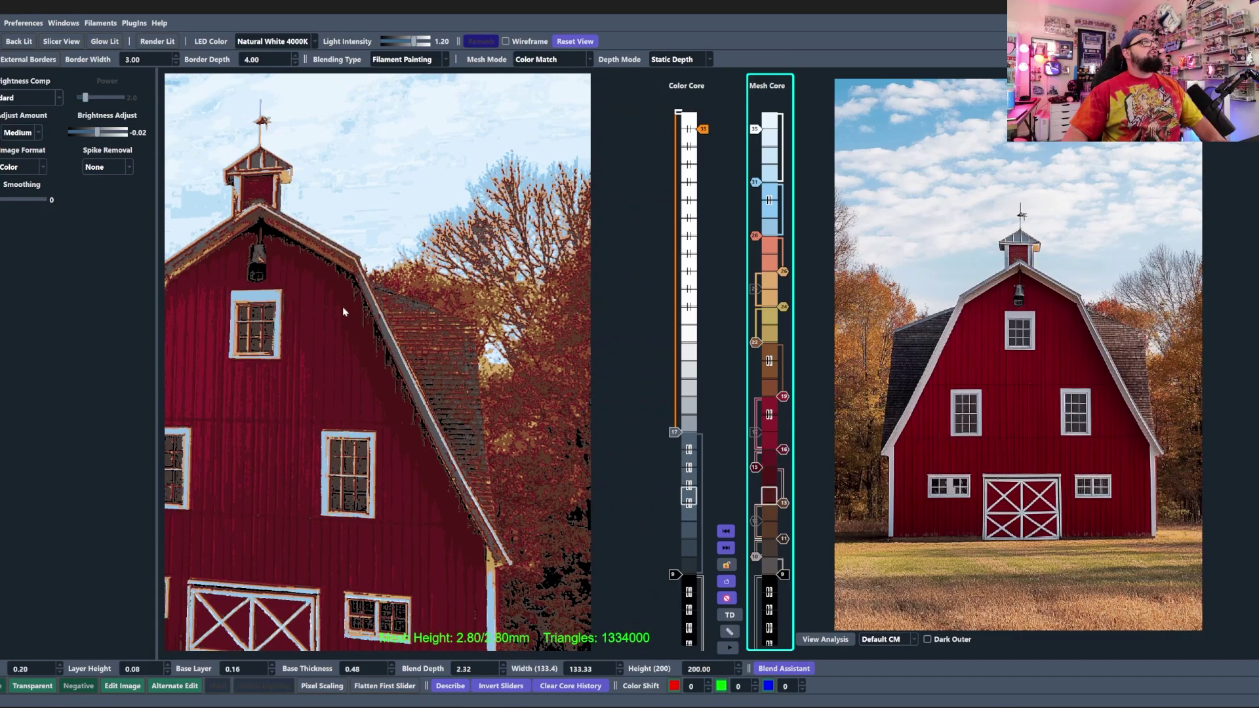
- Add two more dark red filaments at layers 16 and 15 for the siding, shifting the Mesh Core sliders above them up two layers
{"action": "scroll", "coordinate": [1107, 269], "scroll_direction": "up", "scroll_amount": 3}
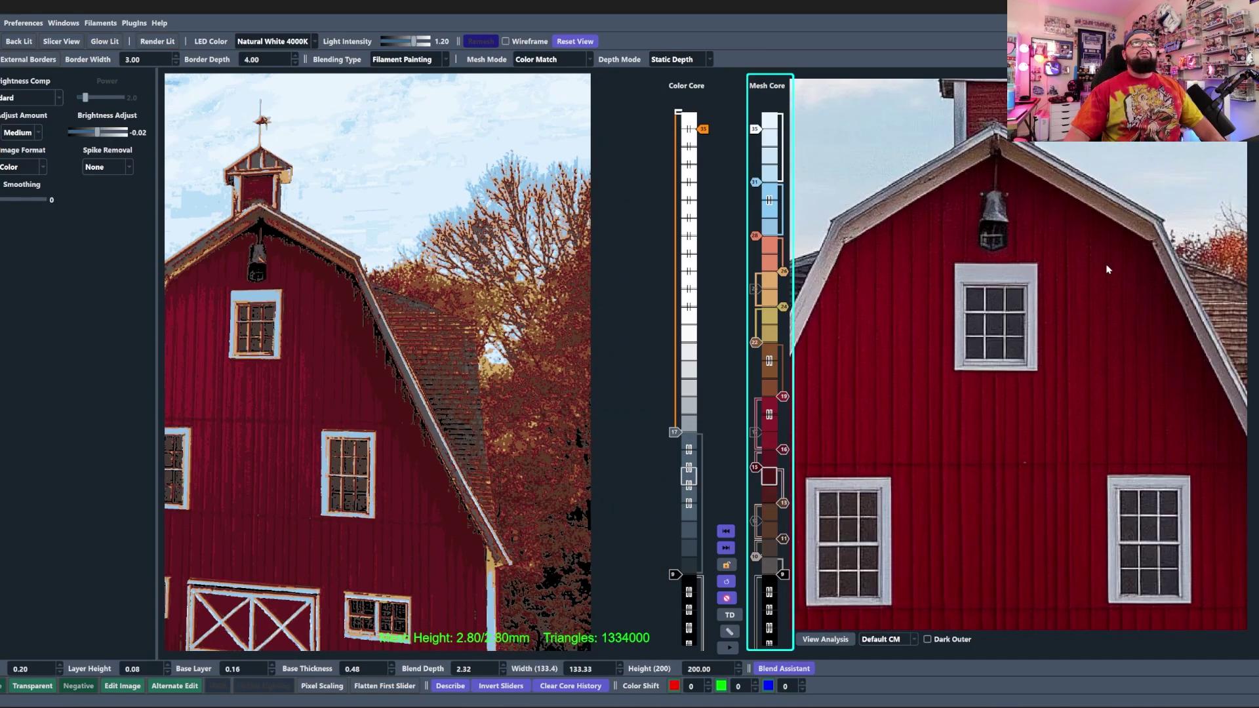
{"action": "scroll", "coordinate": [1115, 266], "scroll_direction": "up", "scroll_amount": 2}
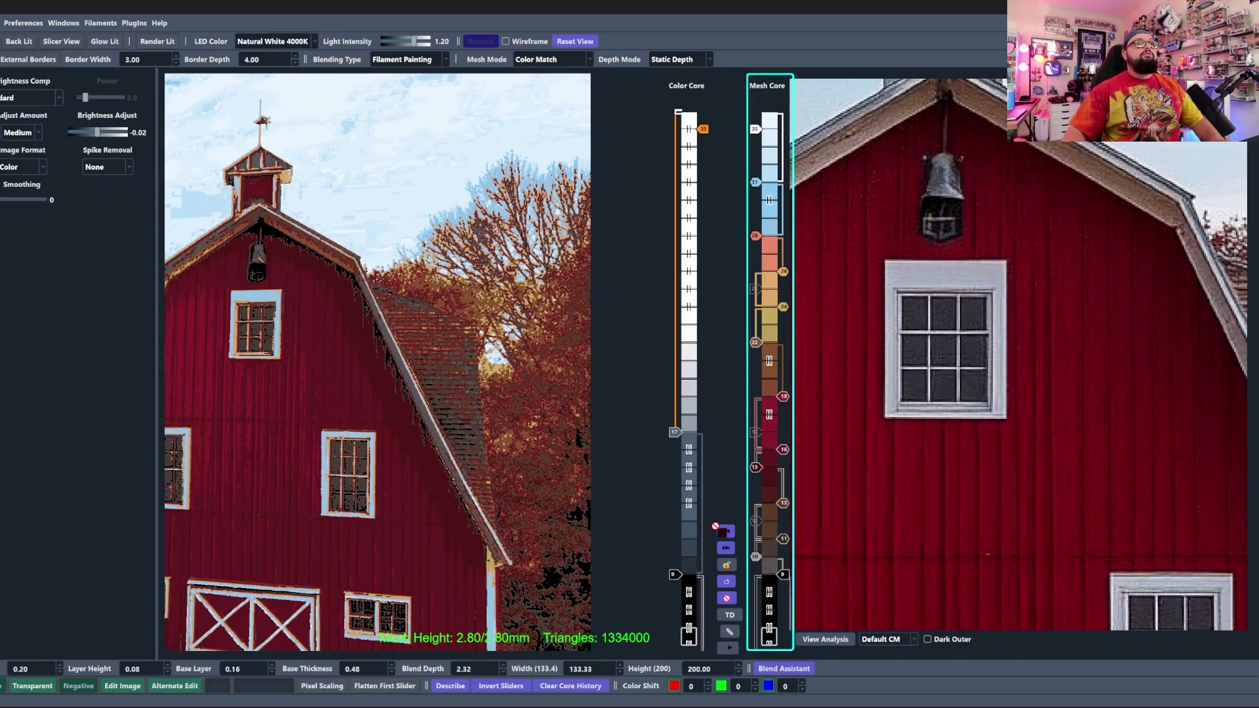
{"action": "left_click_drag", "start_coordinate": [768, 491], "coordinate": [769, 492]}
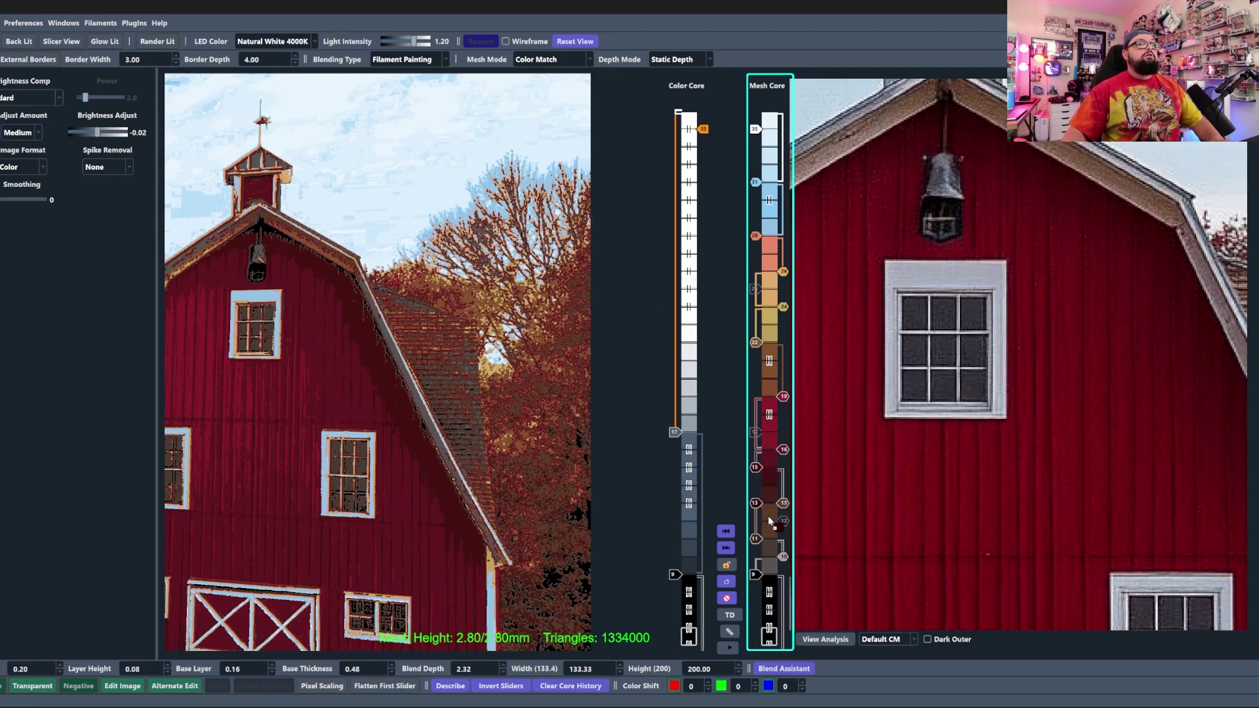
{"action": "left_click", "coordinate": [770, 489]}
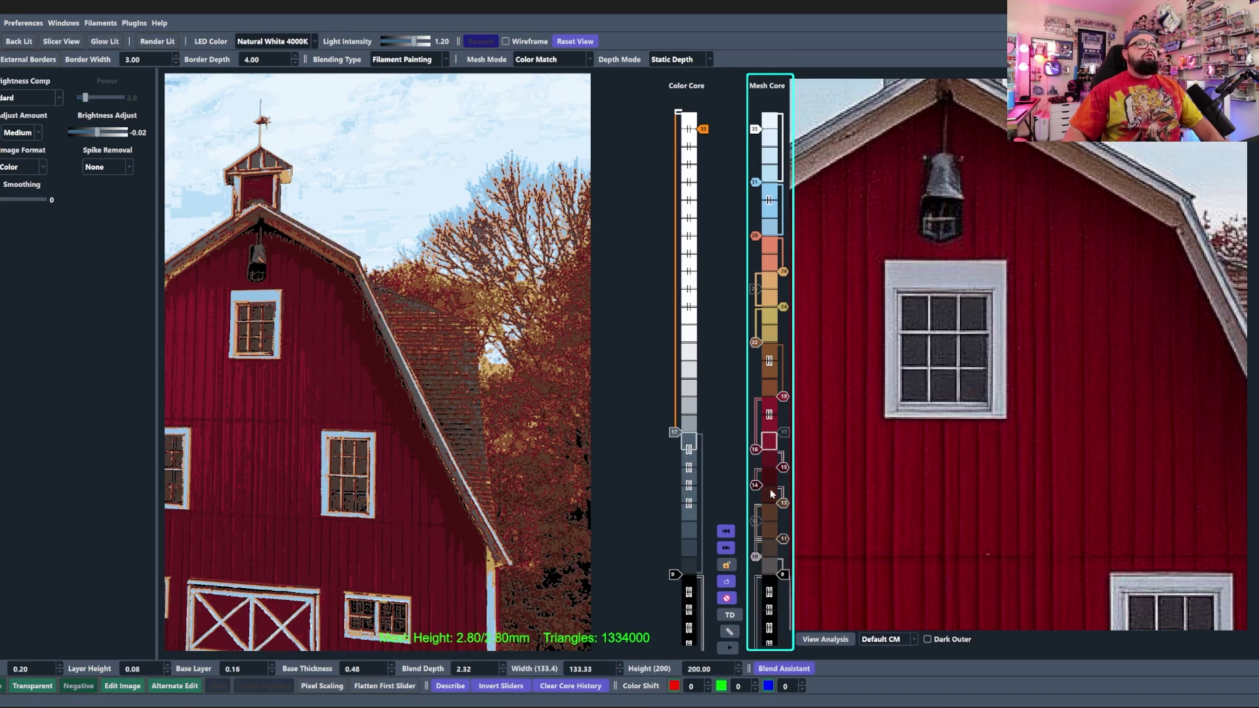
{"action": "left_click", "coordinate": [767, 515]}
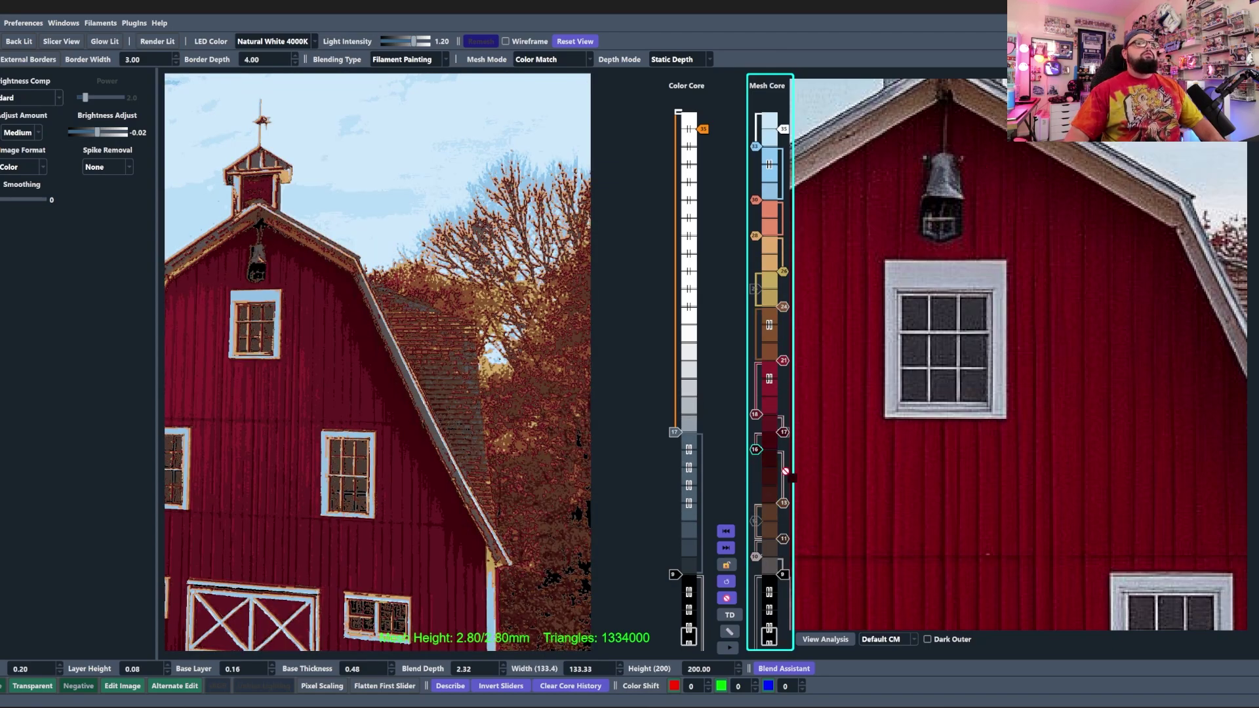
{"action": "left_click_drag", "start_coordinate": [756, 486], "coordinate": [757, 469]}
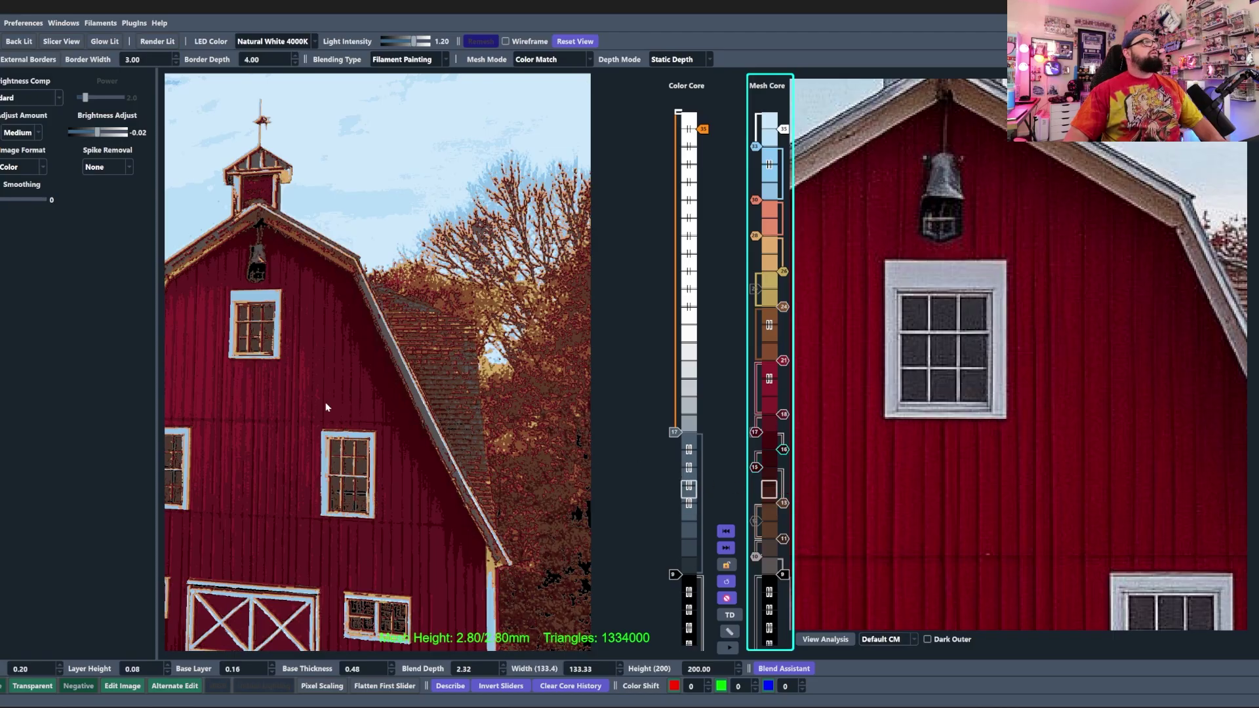
- Set the blend depth to 2.72 with the whole barn painting in view
{"action": "scroll", "coordinate": [324, 404], "scroll_direction": "up", "scroll_amount": 4}
{"action": "scroll", "coordinate": [324, 406], "scroll_direction": "down", "scroll_amount": 9}
{"action": "mouse_move", "coordinate": [333, 420]}
{"action": "left_mouse_down"}
{"action": "mouse_move", "coordinate": [419, 374]}
{"action": "mouse_move", "coordinate": [374, 384]}
{"action": "left_mouse_up"}
{"action": "scroll", "coordinate": [420, 374], "scroll_direction": "down", "scroll_amount": 1}
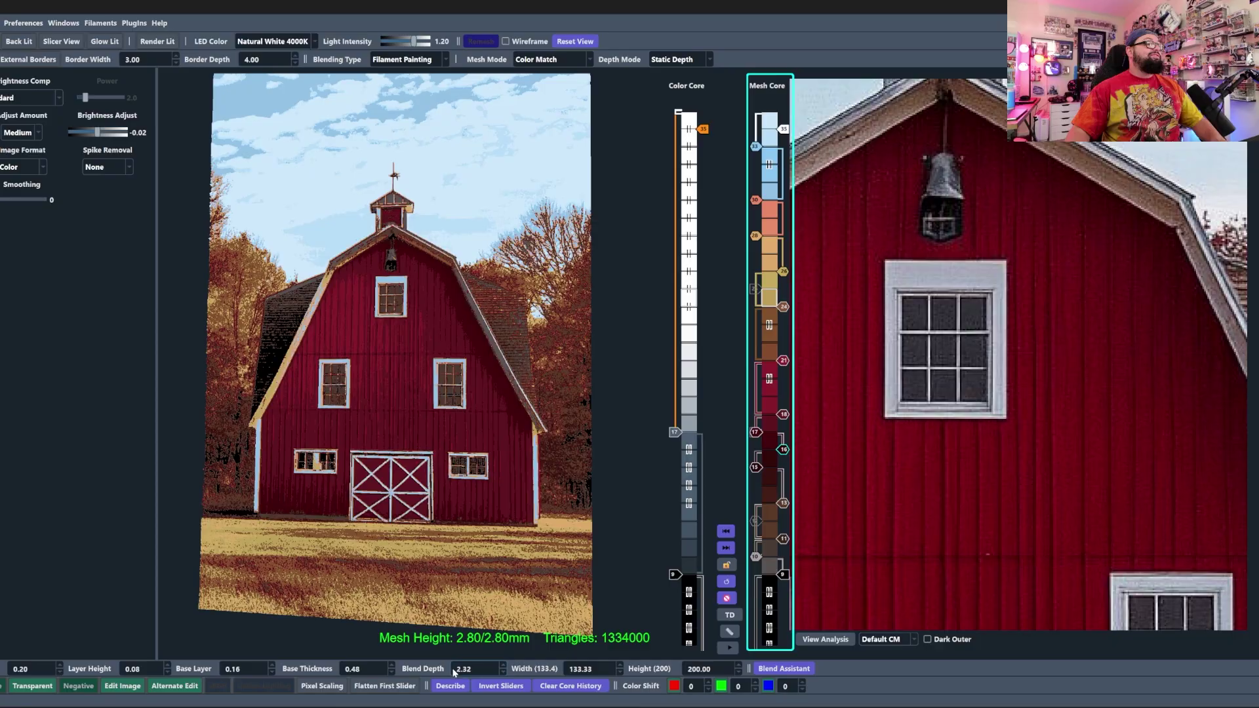
{"action": "left_click", "coordinate": [503, 666]}
{"action": "left_click", "coordinate": [503, 666]}
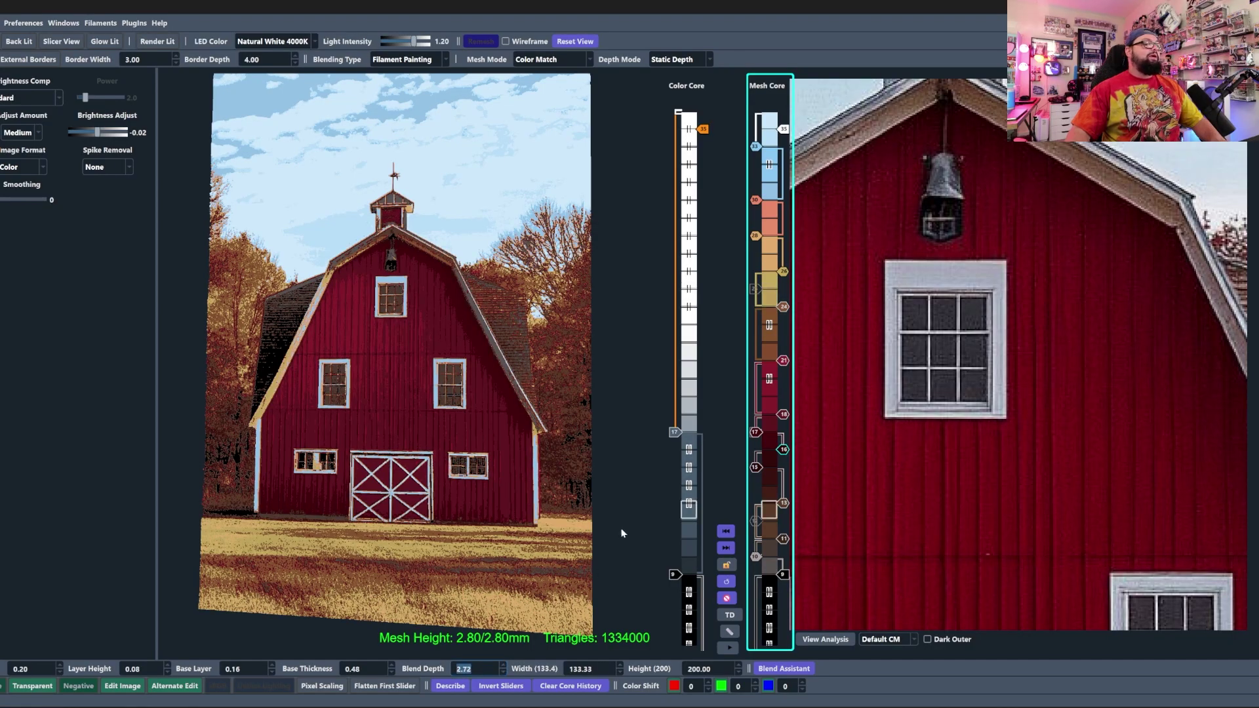
{"action": "scroll", "coordinate": [535, 452], "scroll_direction": "down", "scroll_amount": 2}
{"action": "right_click_drag", "start_coordinate": [432, 296], "coordinate": [482, 386]}
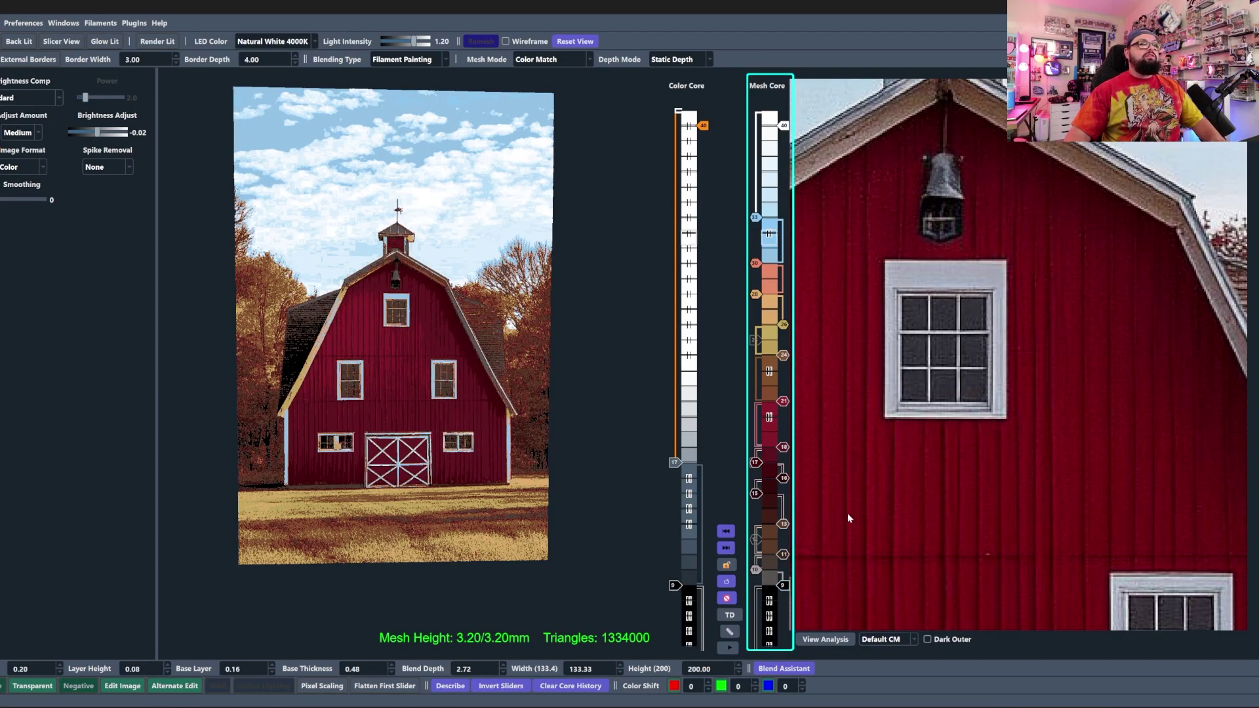
- Compare the left roof and trim with the reference image, set the brightness adjustment to 0.12, and review the whole painting
{"action": "scroll", "coordinate": [630, 436], "scroll_direction": "up", "scroll_amount": 8}
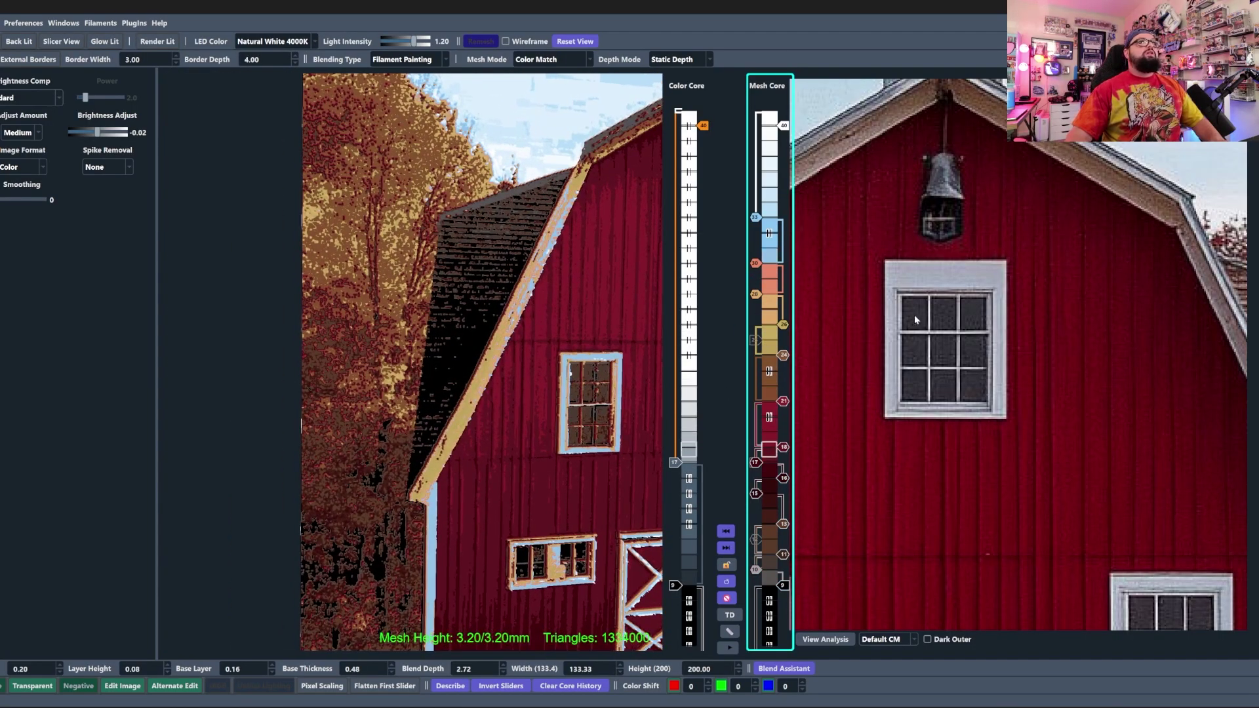
{"action": "left_click_drag", "start_coordinate": [916, 317], "coordinate": [1176, 325]}
{"action": "left_click_drag", "start_coordinate": [1029, 517], "coordinate": [1151, 274]}
{"action": "left_click_drag", "start_coordinate": [887, 465], "coordinate": [1000, 351]}
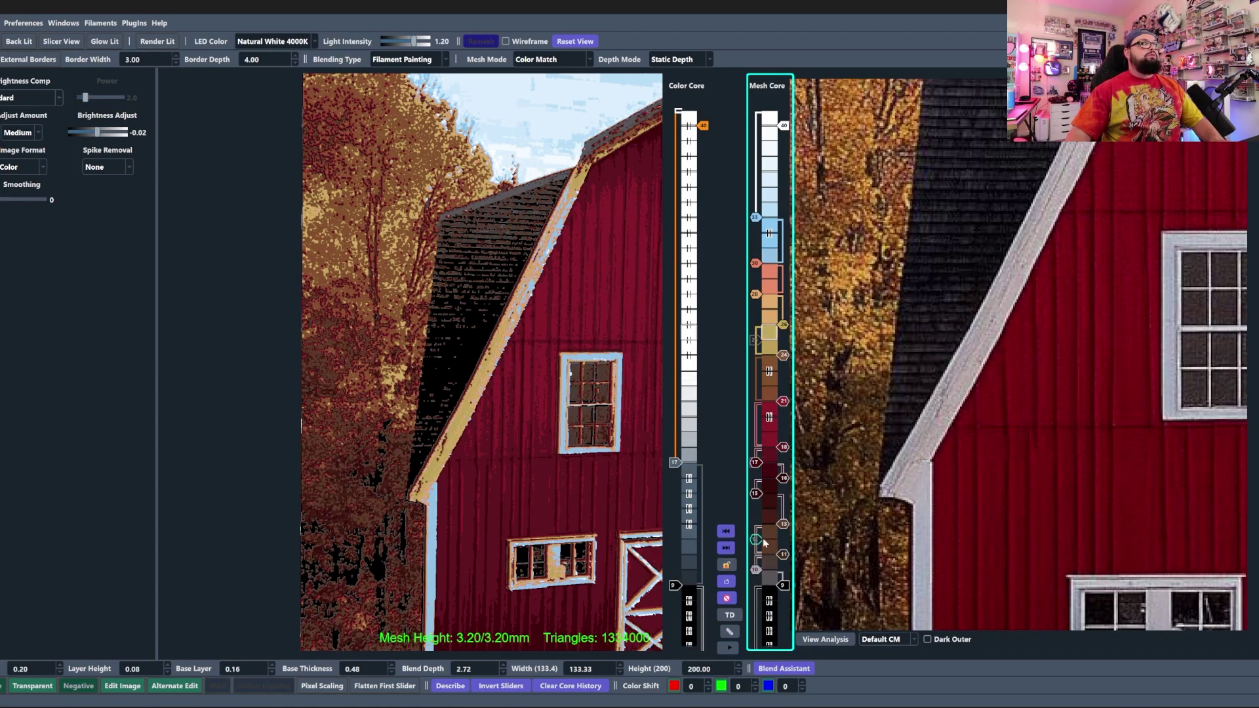
{"action": "scroll", "coordinate": [961, 415], "scroll_direction": "up", "scroll_amount": 4}
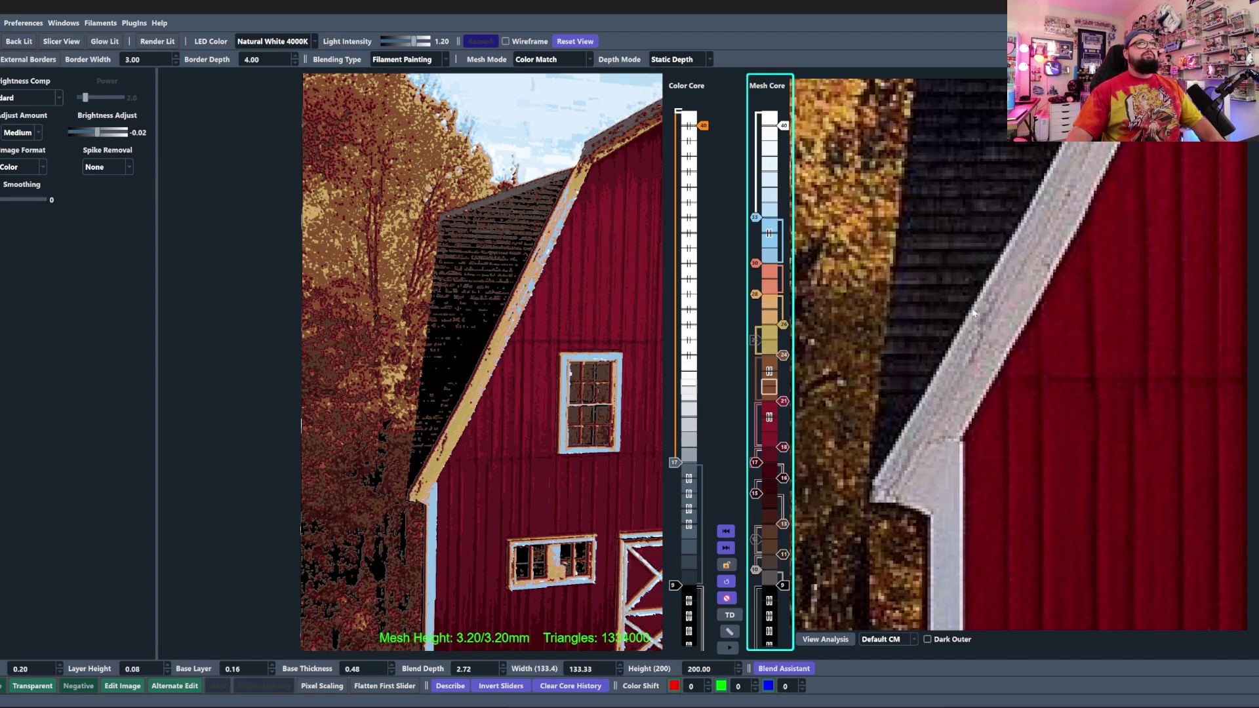
{"action": "scroll", "coordinate": [97, 133], "scroll_direction": "up", "scroll_amount": 7}
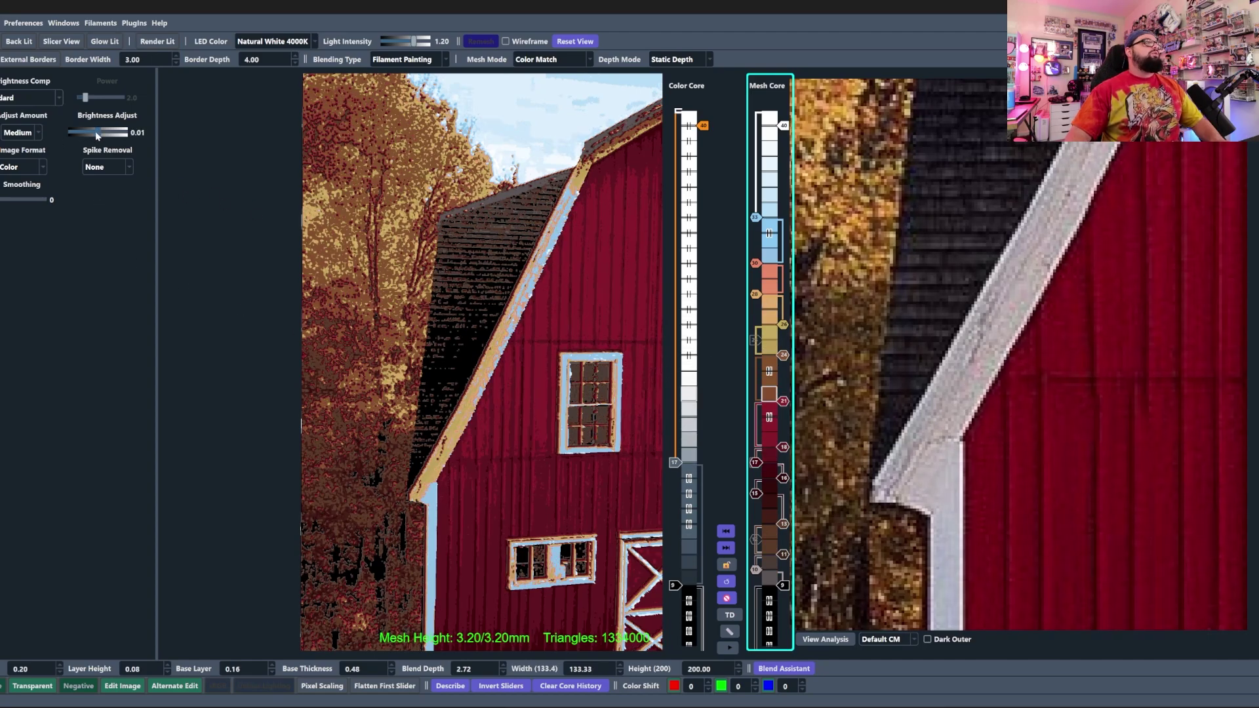
{"action": "scroll", "coordinate": [96, 134], "scroll_direction": "up", "scroll_amount": 1}
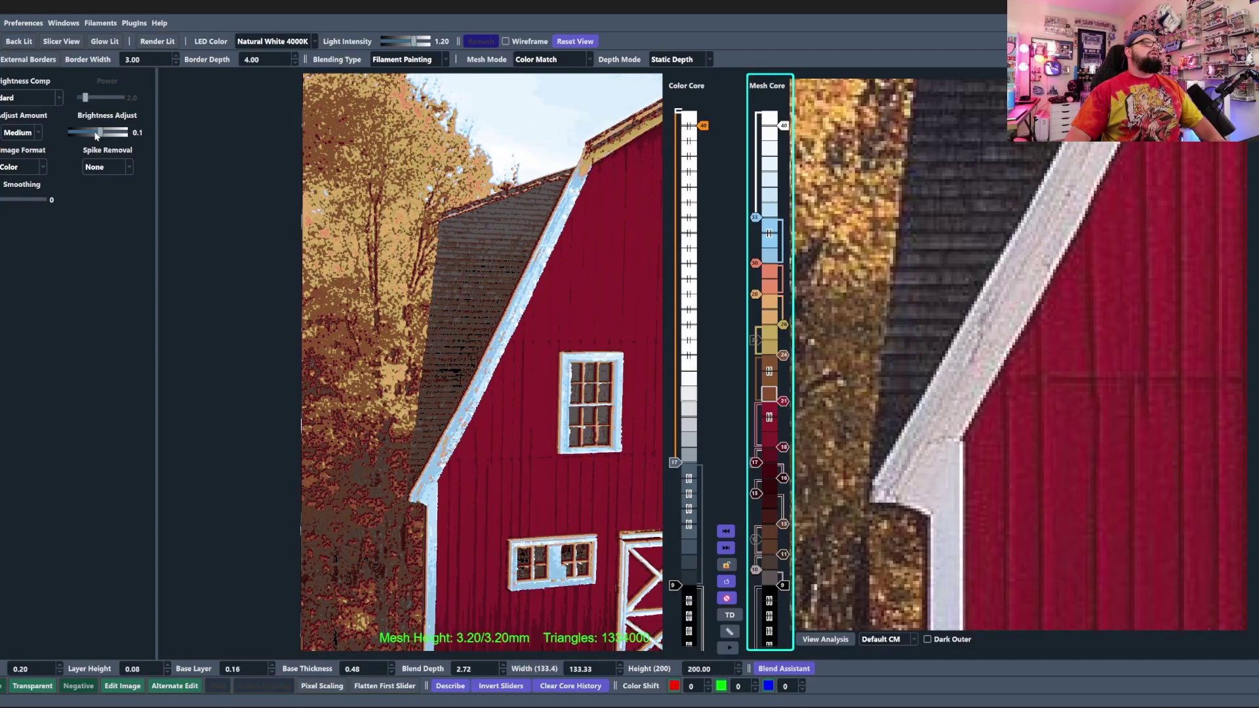
{"action": "scroll", "coordinate": [96, 135], "scroll_direction": "up", "scroll_amount": 1}
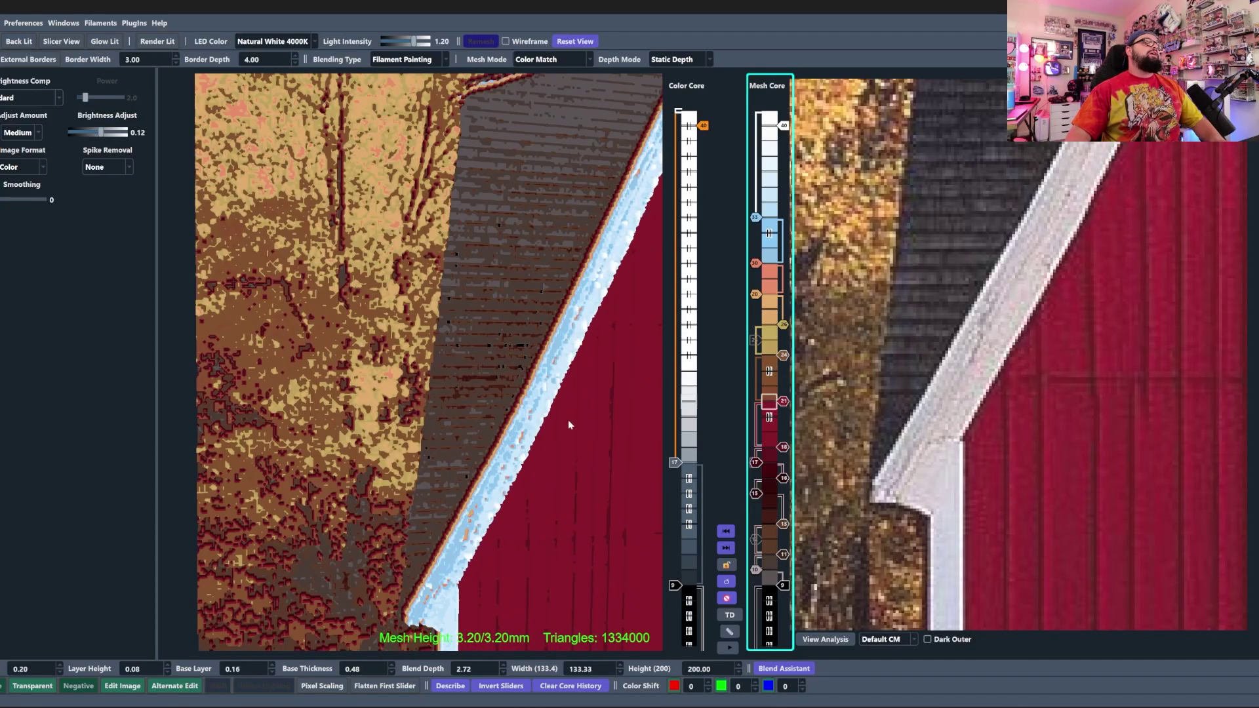
{"action": "scroll", "coordinate": [562, 422], "scroll_direction": "down", "scroll_amount": 8}
{"action": "mouse_move", "coordinate": [562, 421]}
{"action": "left_mouse_down"}
{"action": "mouse_move", "coordinate": [484, 413]}
{"action": "mouse_move", "coordinate": [544, 411]}
{"action": "left_mouse_up"}
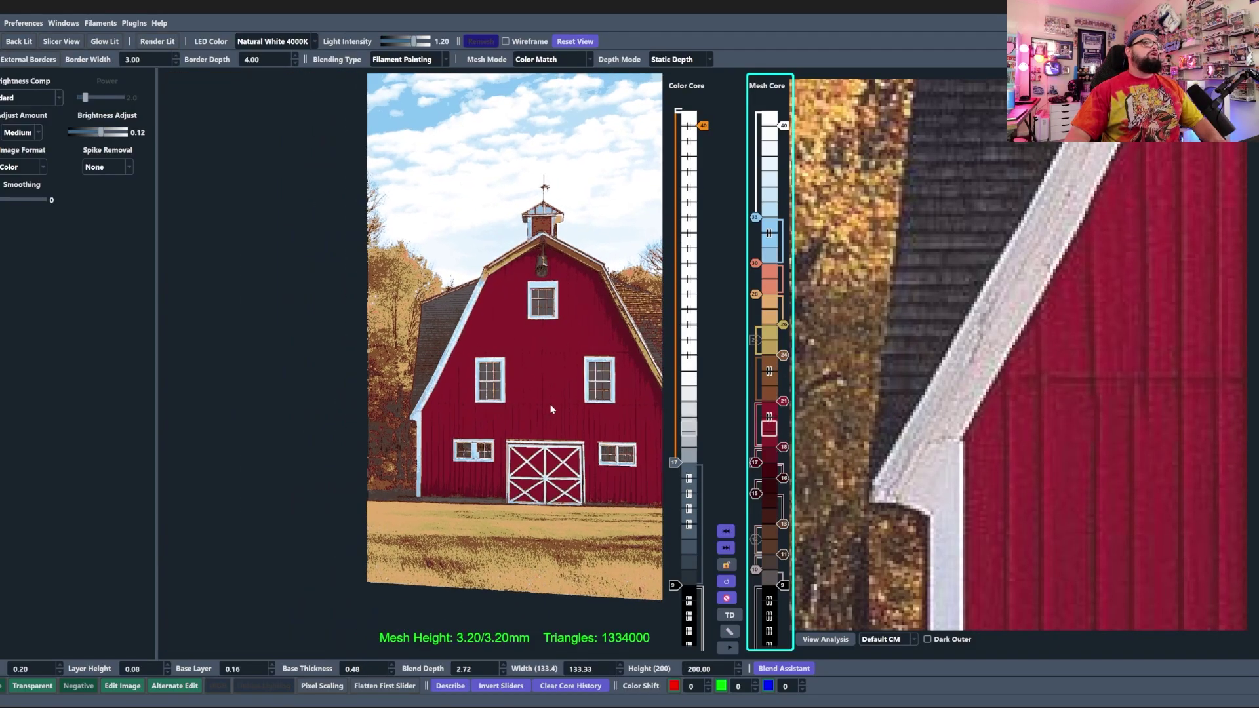
{"action": "middle_click_drag", "start_coordinate": [551, 411], "coordinate": [402, 423]}
{"action": "scroll", "coordinate": [402, 422], "scroll_direction": "down", "scroll_amount": 2}
{"action": "left_click_drag", "start_coordinate": [402, 422], "coordinate": [464, 418]}
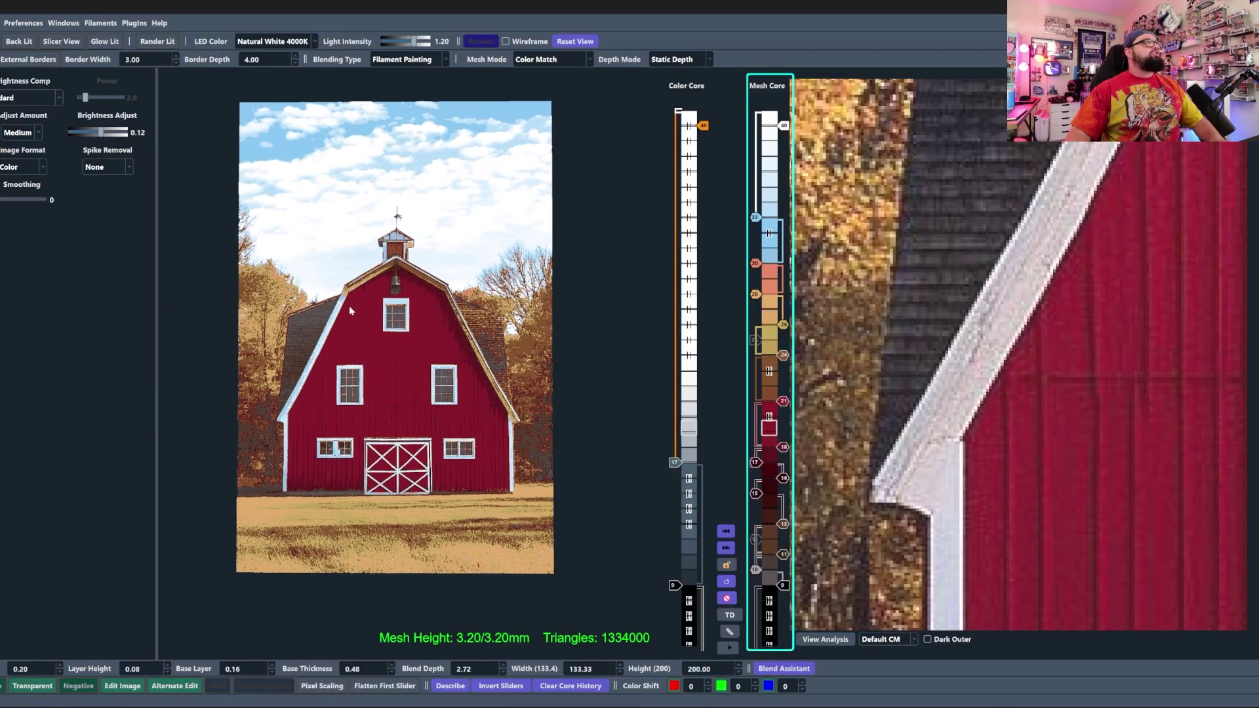
- Set the brightness adjustment to 0.09 and compare the barn's roof and siding with the reference image
{"action": "scroll", "coordinate": [379, 424], "scroll_direction": "up", "scroll_amount": 1}
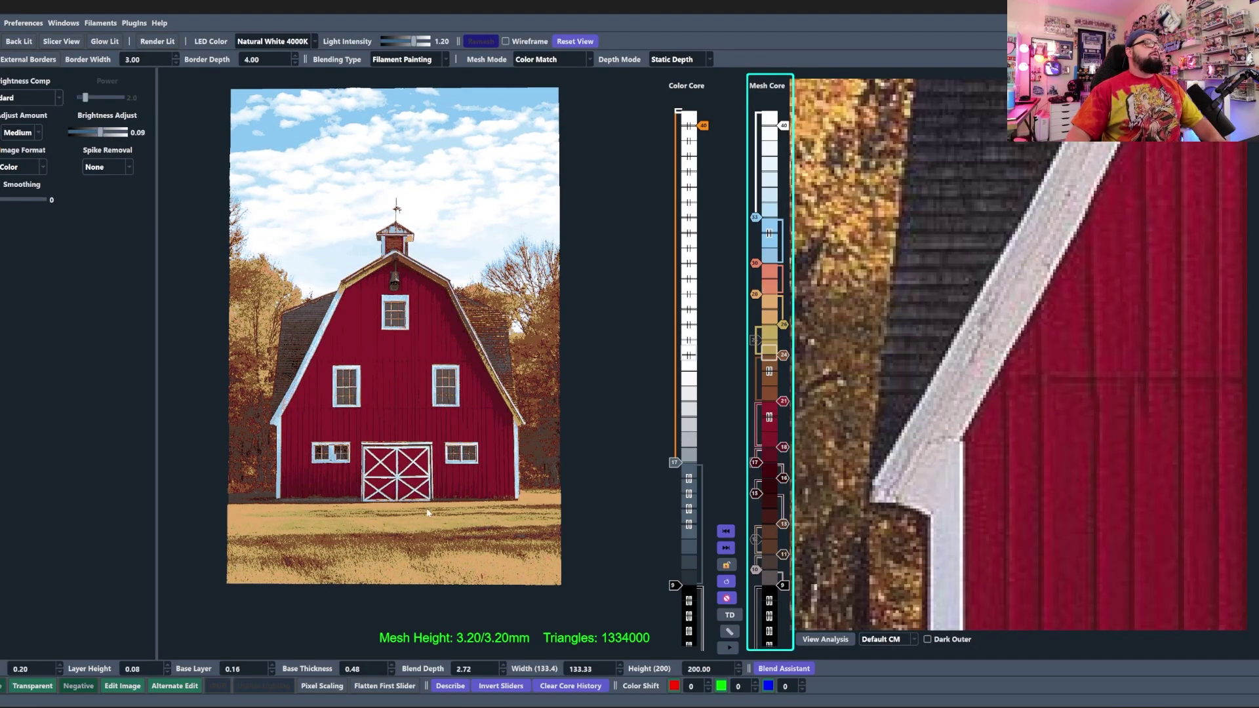
{"action": "left_click_drag", "start_coordinate": [427, 513], "coordinate": [378, 332]}
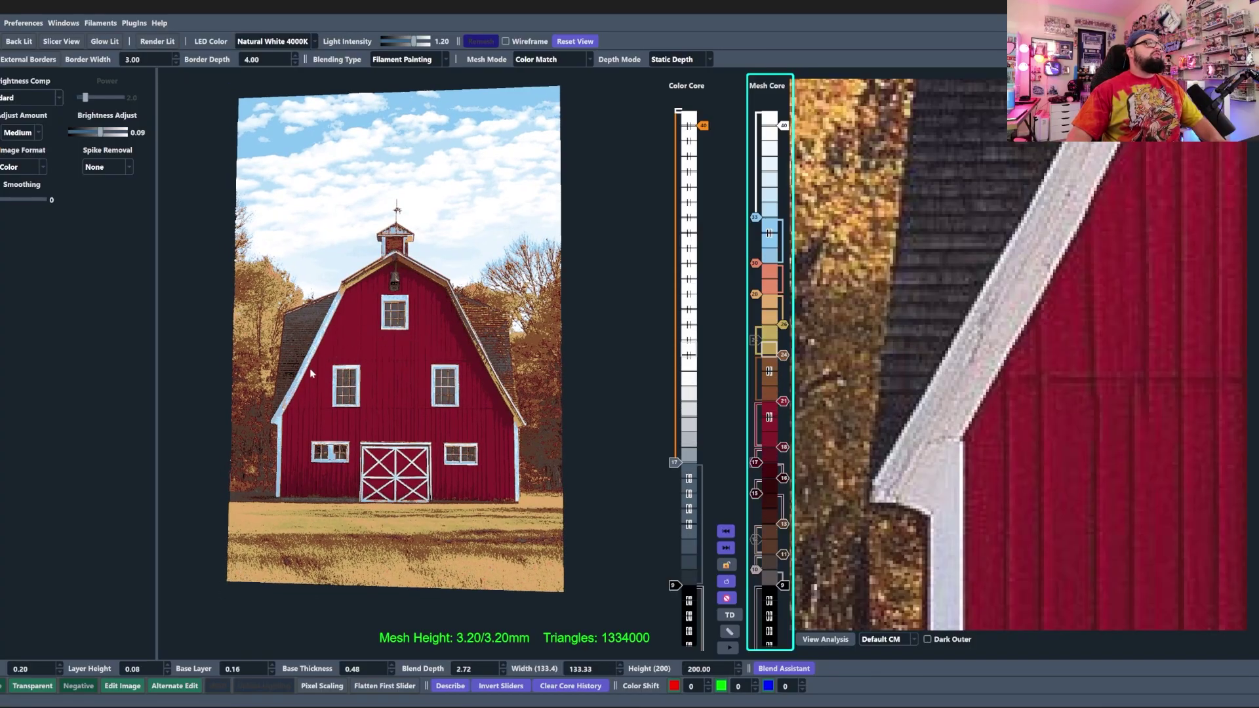
{"action": "scroll", "coordinate": [1109, 295], "scroll_direction": "down", "scroll_amount": 4}
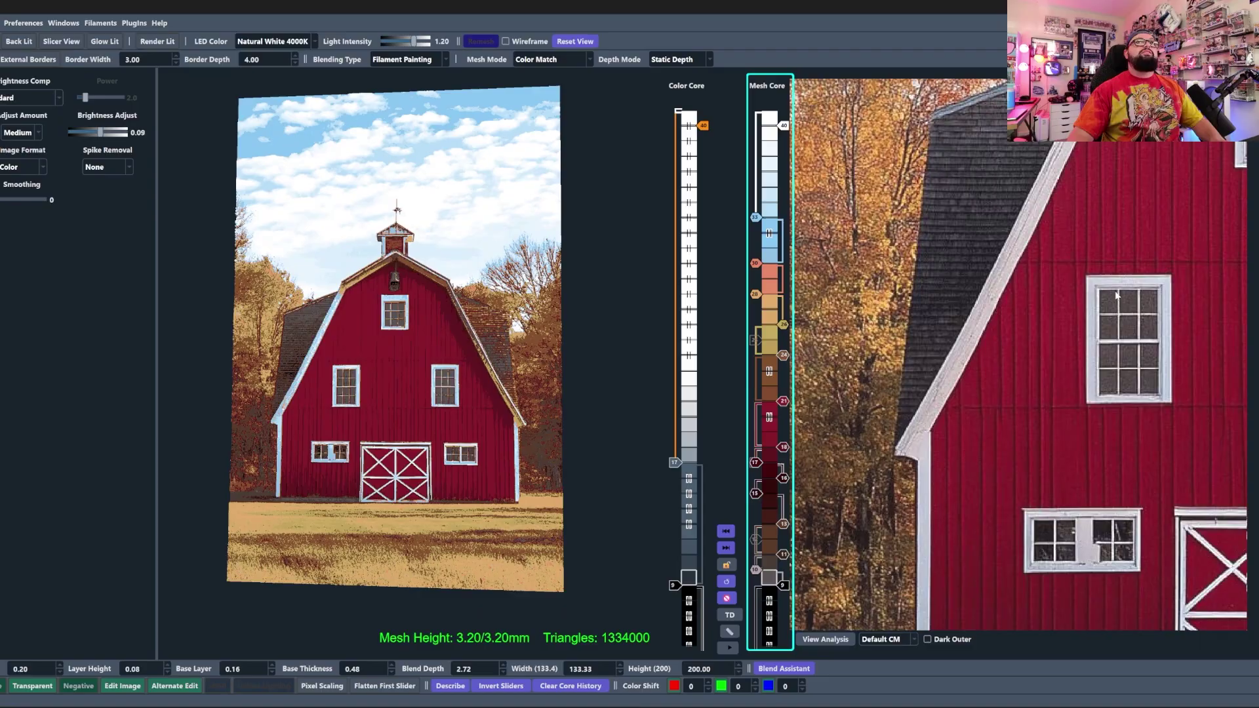
{"action": "scroll", "coordinate": [1117, 295], "scroll_direction": "down", "scroll_amount": 3}
{"action": "scroll", "coordinate": [1018, 284], "scroll_direction": "up", "scroll_amount": 3}
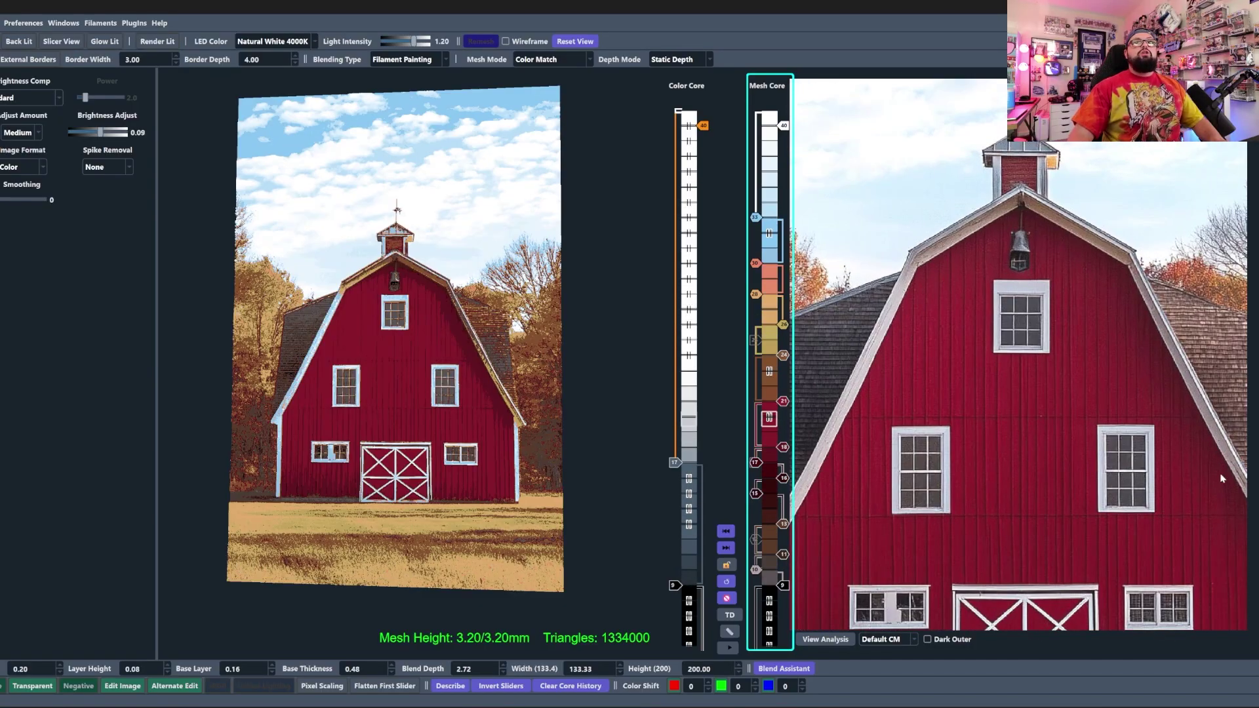
- Add a grey-brown filament for the barn roof around layer 11 of the Mesh Core, shifting the sliders above up two layers
{"action": "right_click_drag", "start_coordinate": [1111, 416], "coordinate": [1011, 326]}
{"action": "left_click", "coordinate": [1075, 500]}
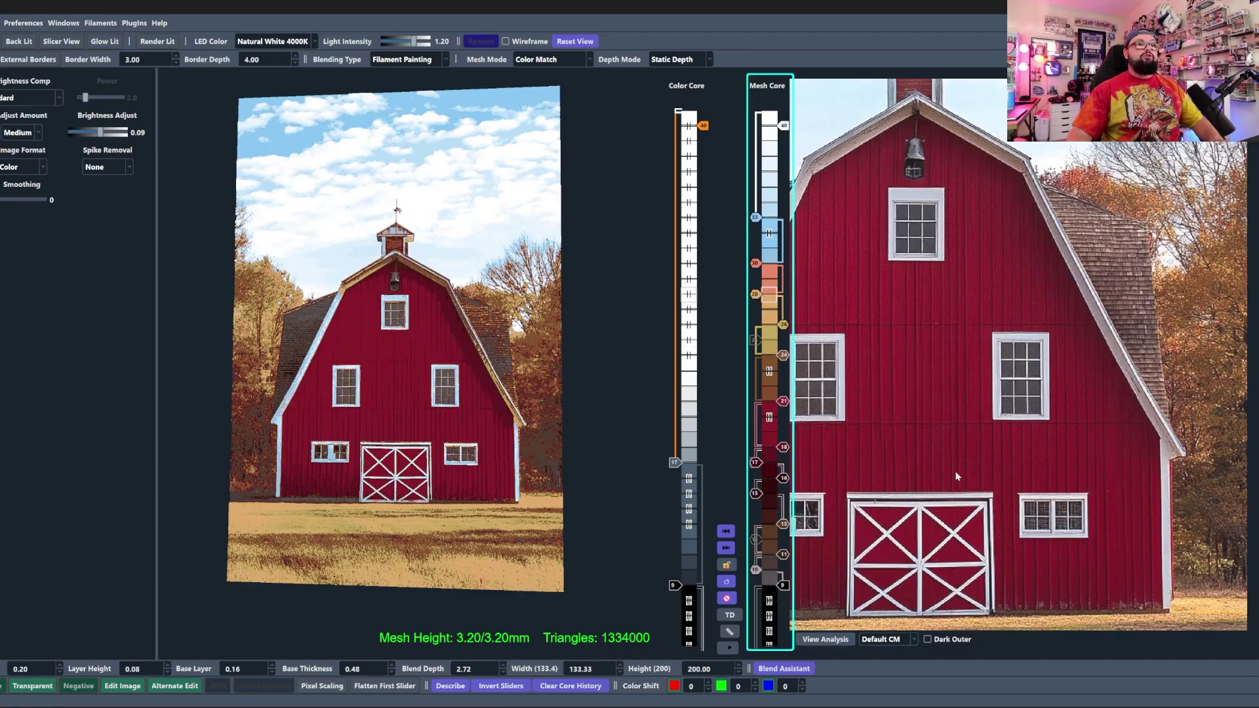
{"action": "left_click", "coordinate": [771, 549]}
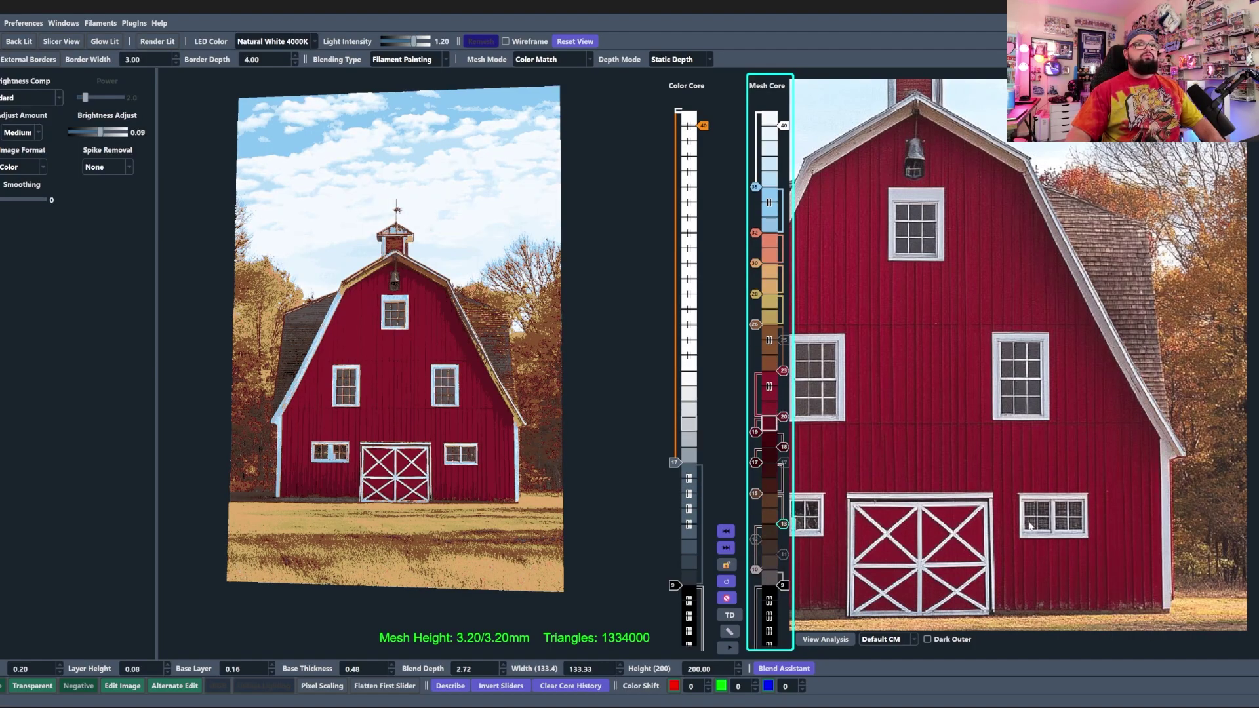
{"action": "left_click", "coordinate": [772, 551]}
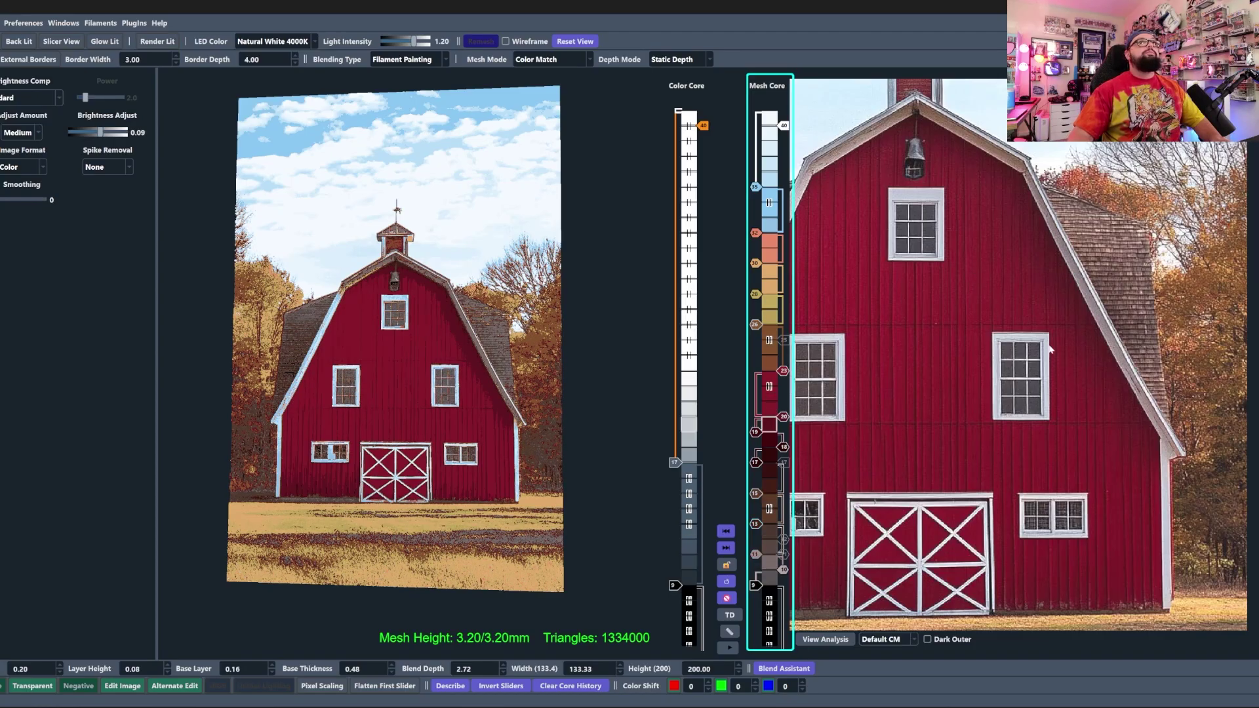
- Refine the roof shades around layers 11 to 13 of the Mesh Core with lighter grey-brown, shifting the sliders above up one layer
{"action": "left_click_drag", "start_coordinate": [1048, 355], "coordinate": [1103, 394]}
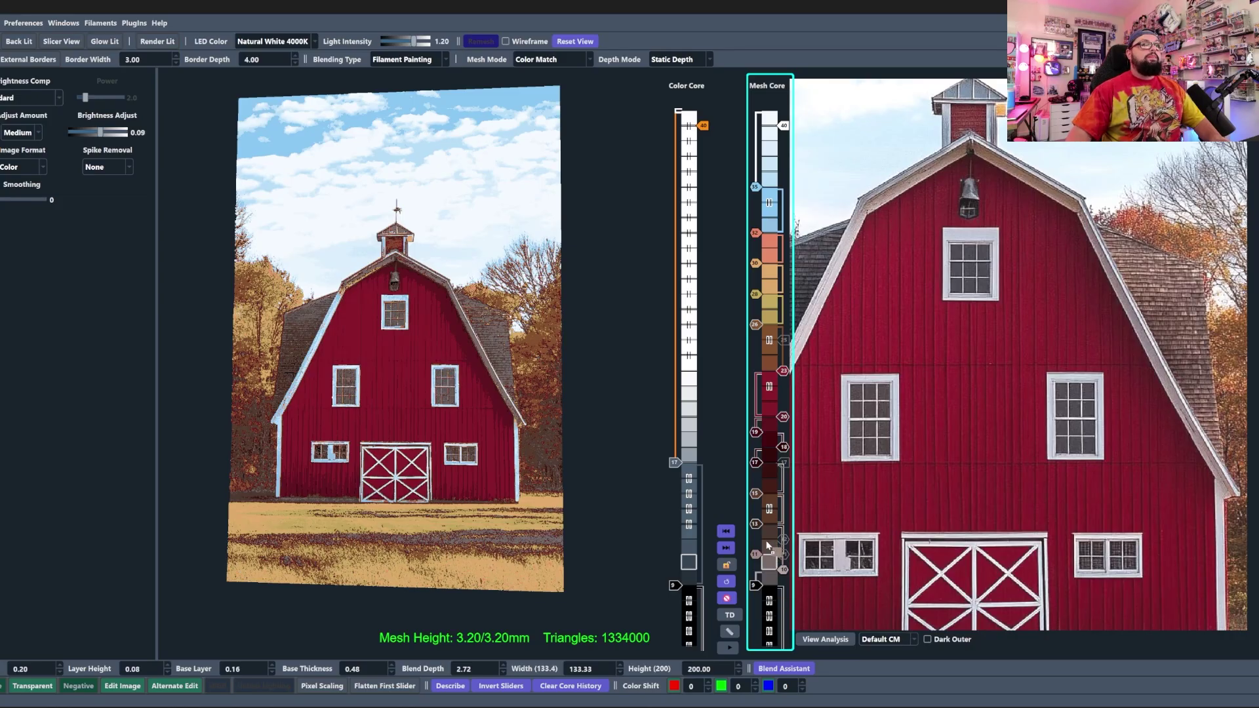
{"action": "left_click_drag", "start_coordinate": [768, 545], "coordinate": [755, 556]}
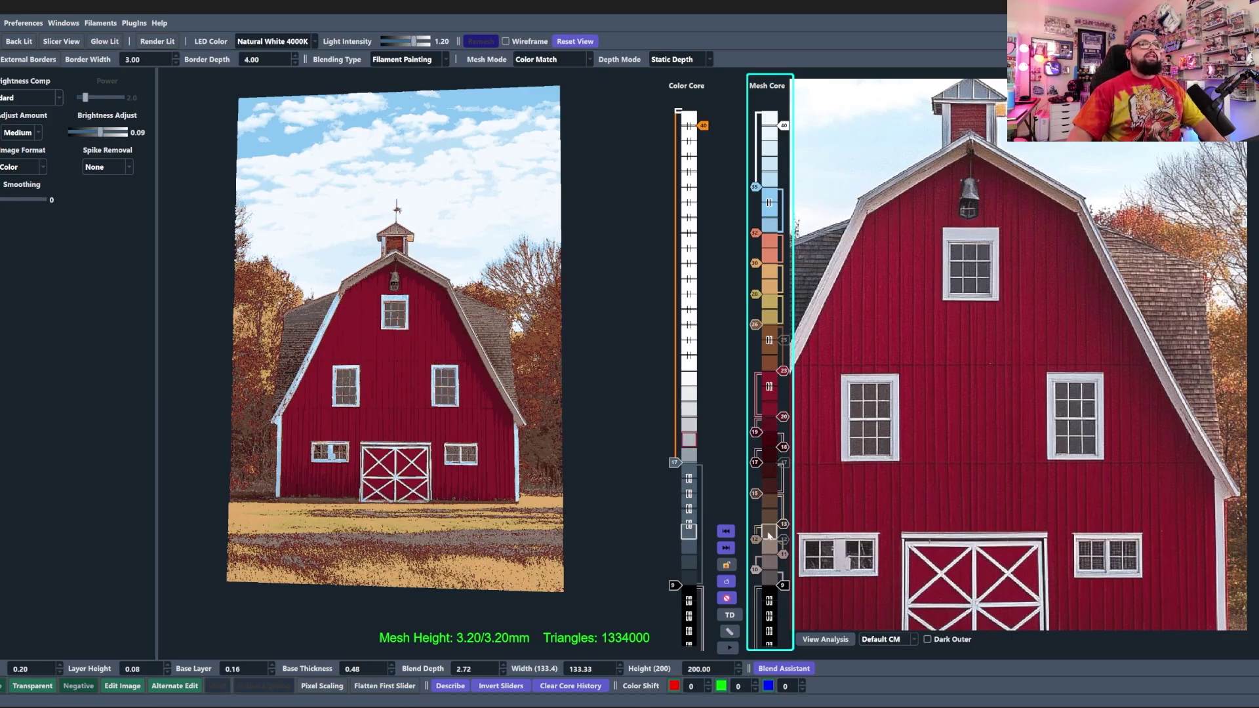
{"action": "left_click_drag", "start_coordinate": [772, 524], "coordinate": [760, 543], "text": "shift"}
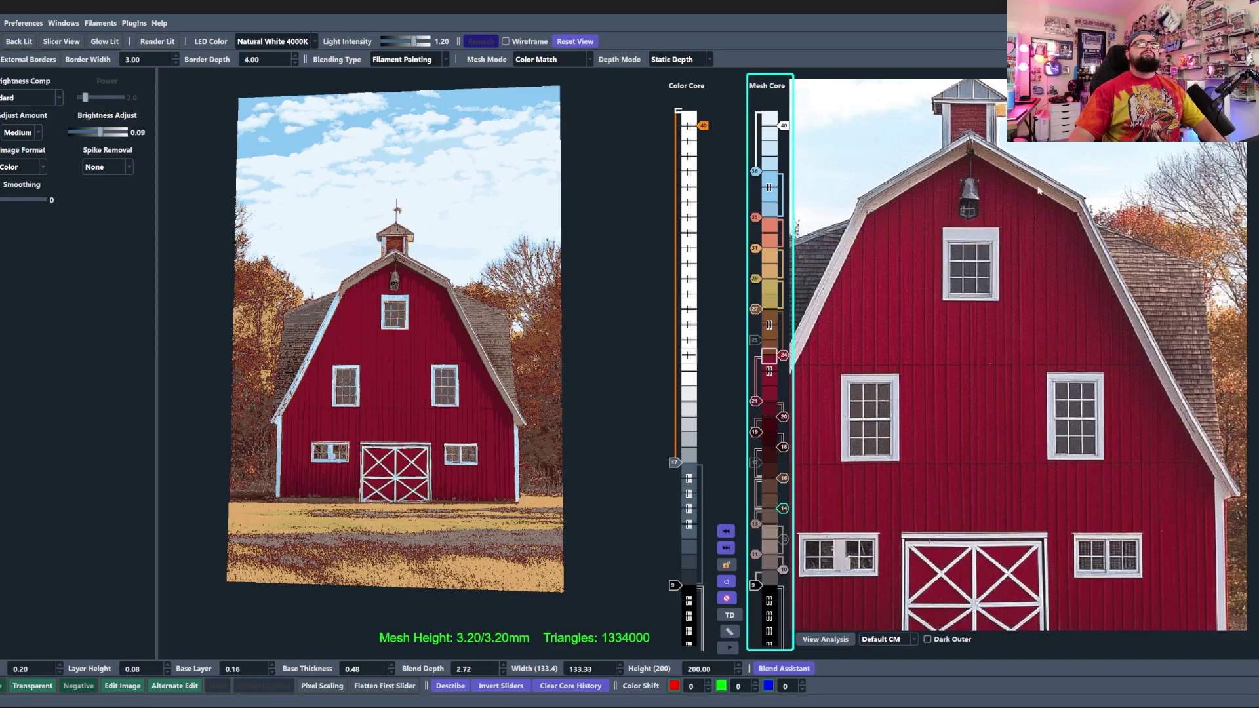
- Lower the brightness adjustment to 0.05 with the whole painting in view
{"action": "left_click_drag", "start_coordinate": [550, 407], "coordinate": [374, 411]}
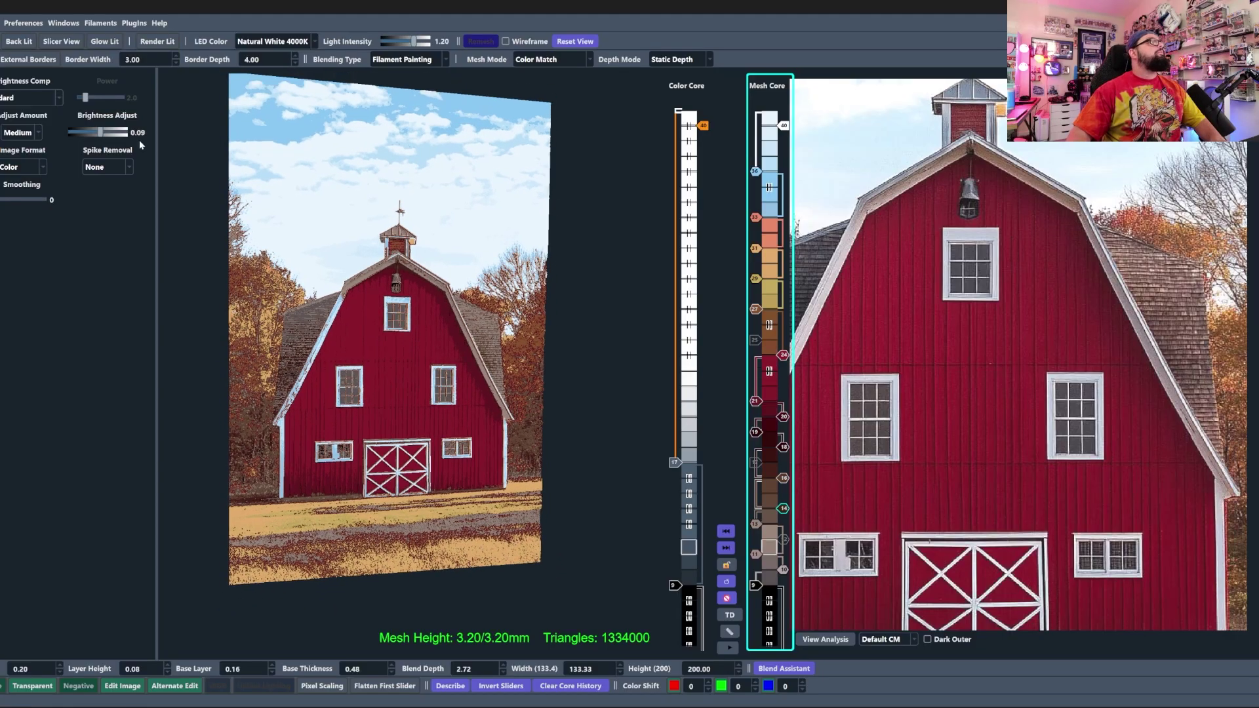
{"action": "scroll", "coordinate": [100, 133], "scroll_direction": "down", "scroll_amount": 1}
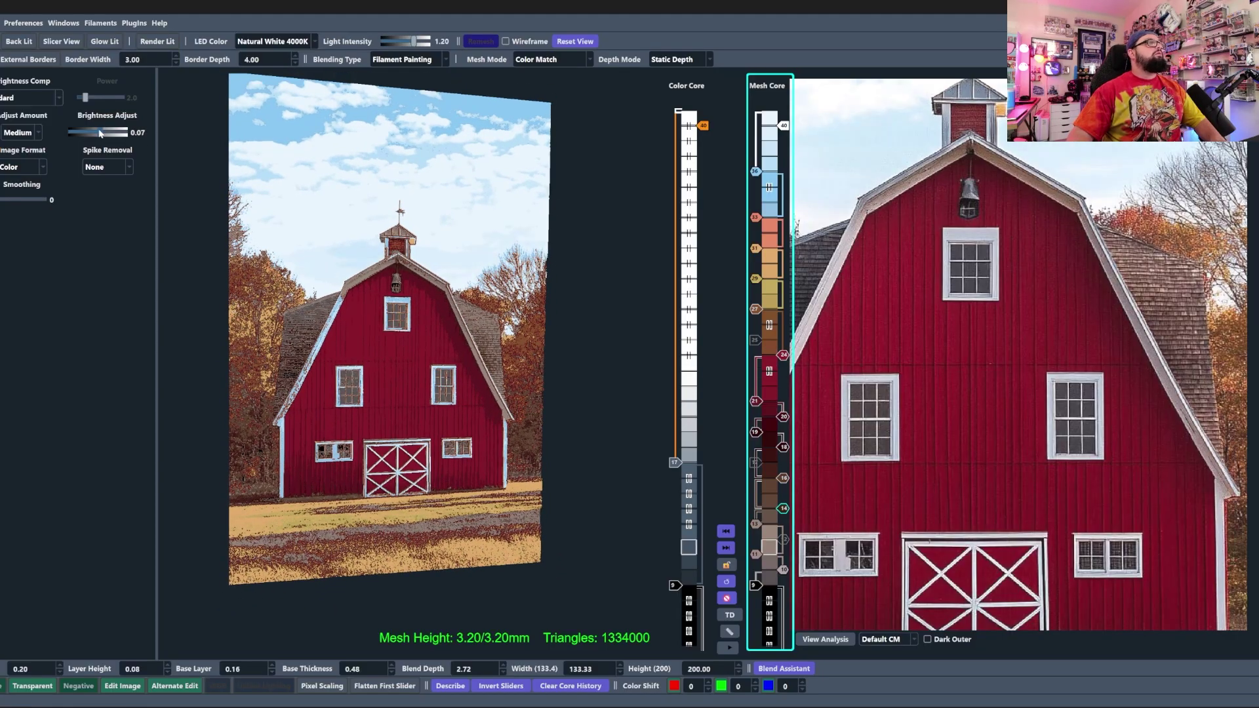
{"action": "scroll", "coordinate": [100, 133], "scroll_direction": "down", "scroll_amount": 1}
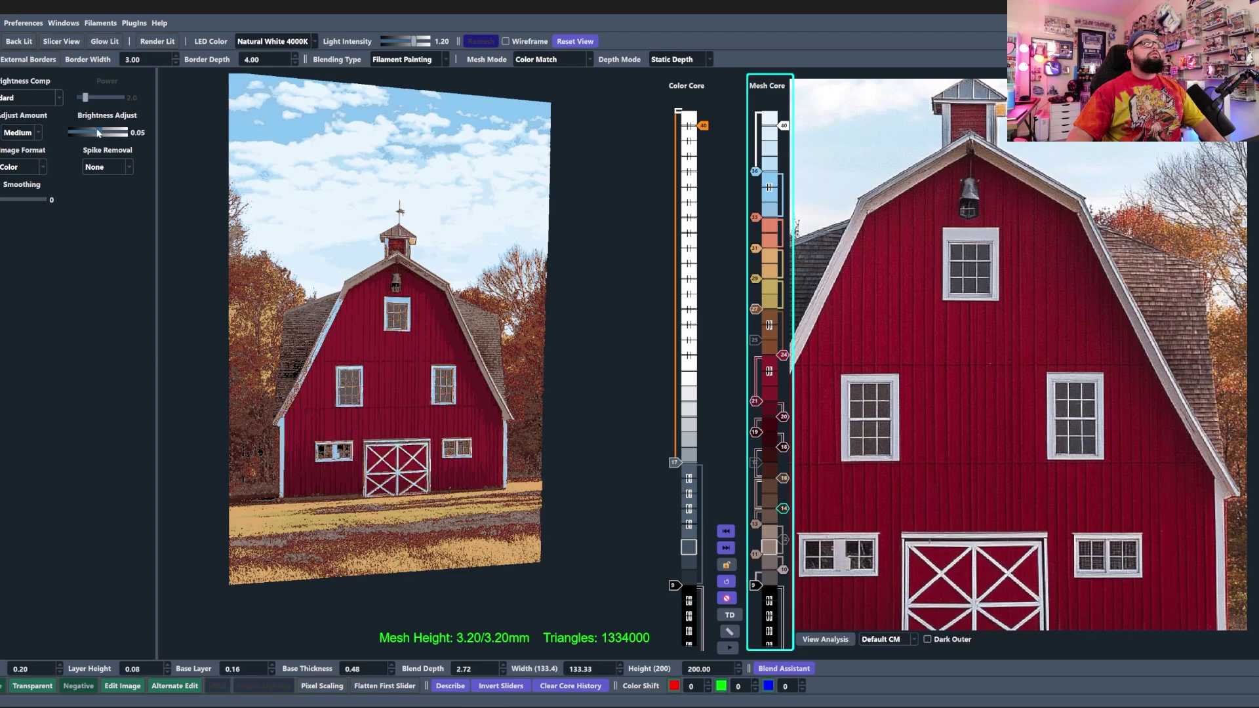
- Toggle the grey-brown Mesh Core filaments at layers 10, 11 and 13 off and back on, and enable the one at layer 12
{"action": "right_click", "coordinate": [783, 573]}
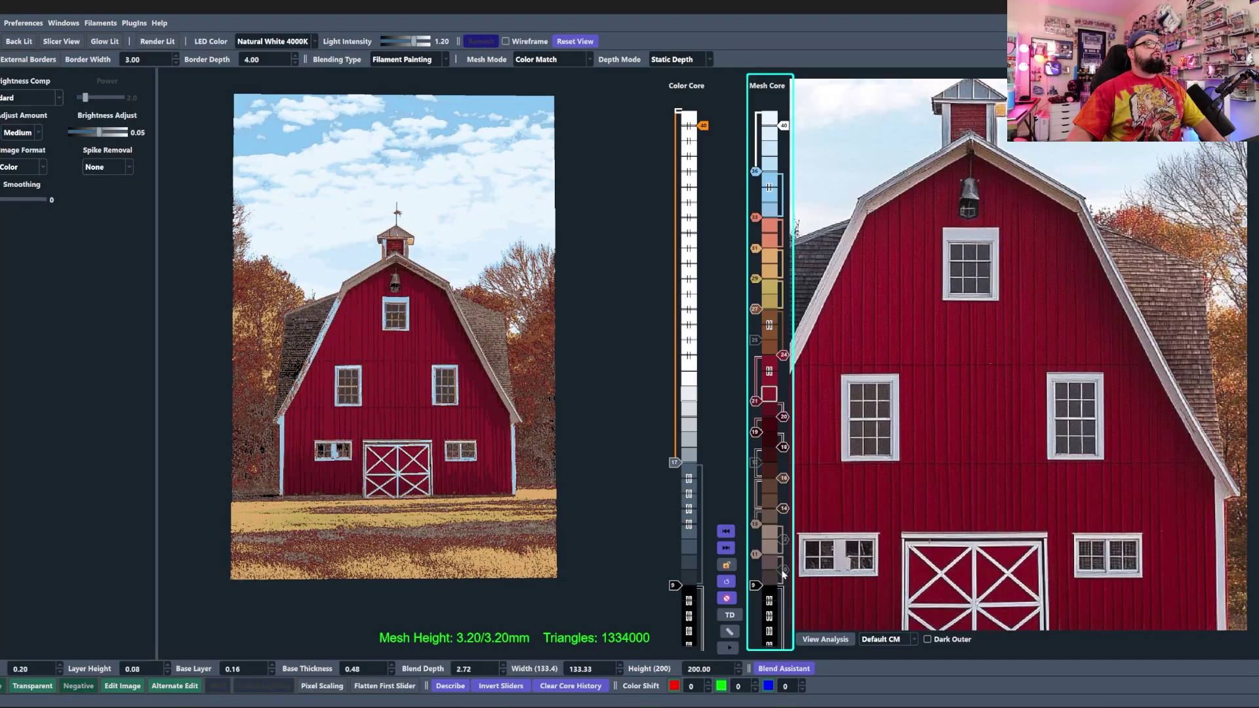
{"action": "right_click", "coordinate": [783, 576]}
{"action": "left_click", "coordinate": [758, 555]}
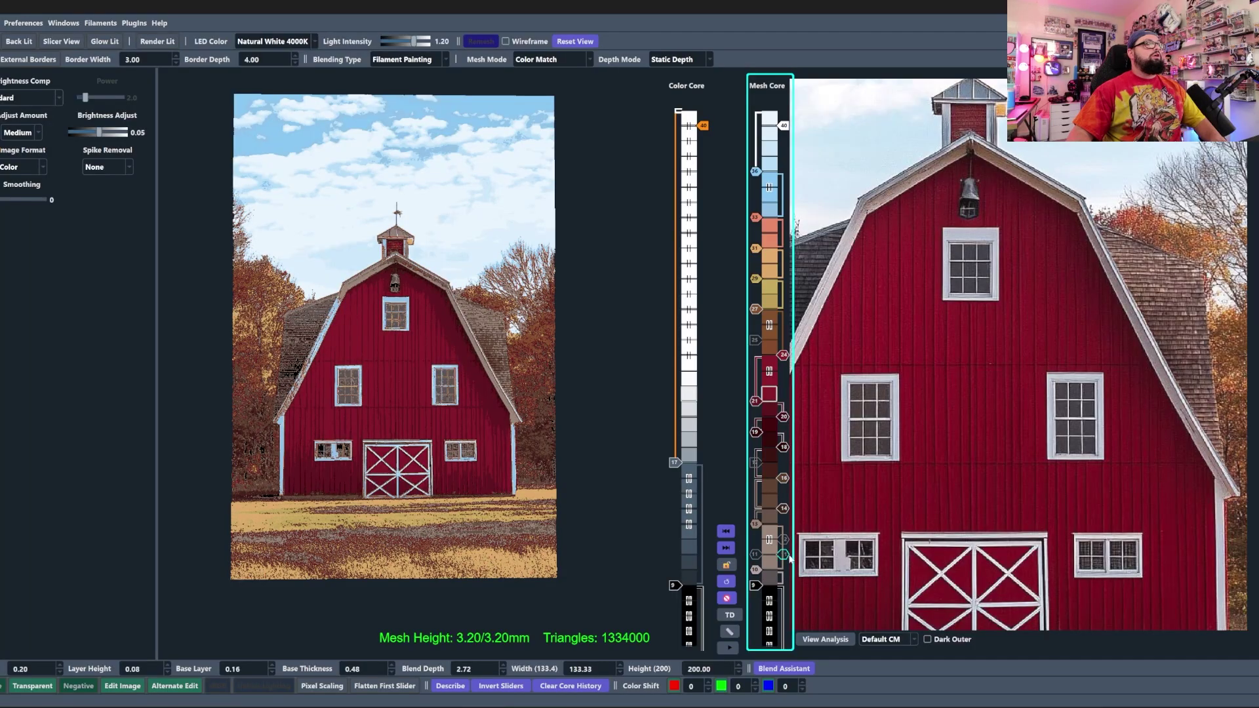
{"action": "left_click", "coordinate": [784, 557]}
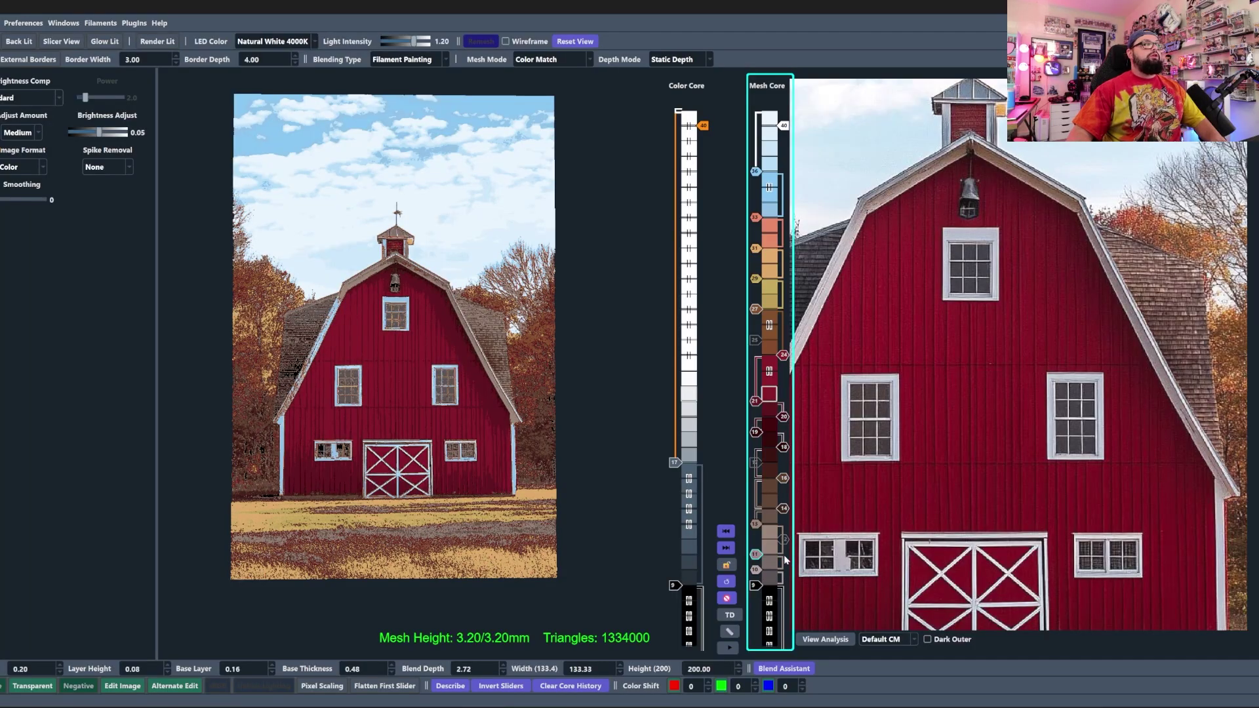
{"action": "left_click", "coordinate": [757, 525]}
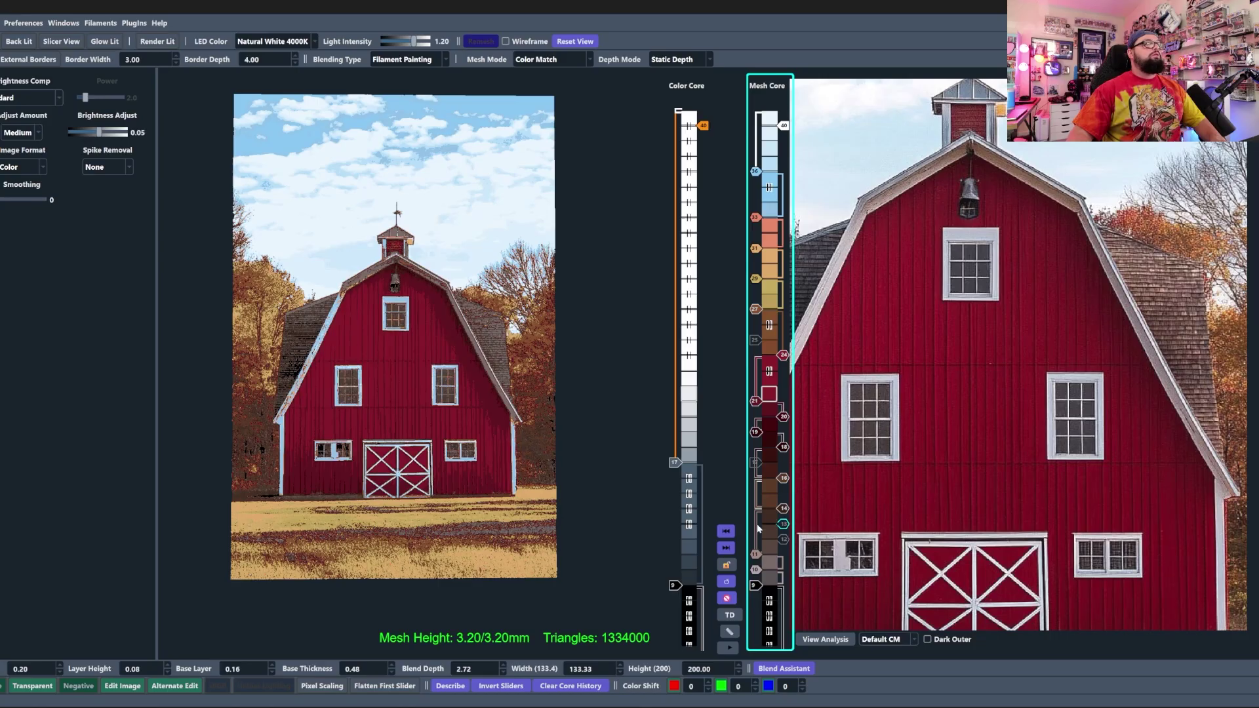
{"action": "left_click", "coordinate": [782, 525]}
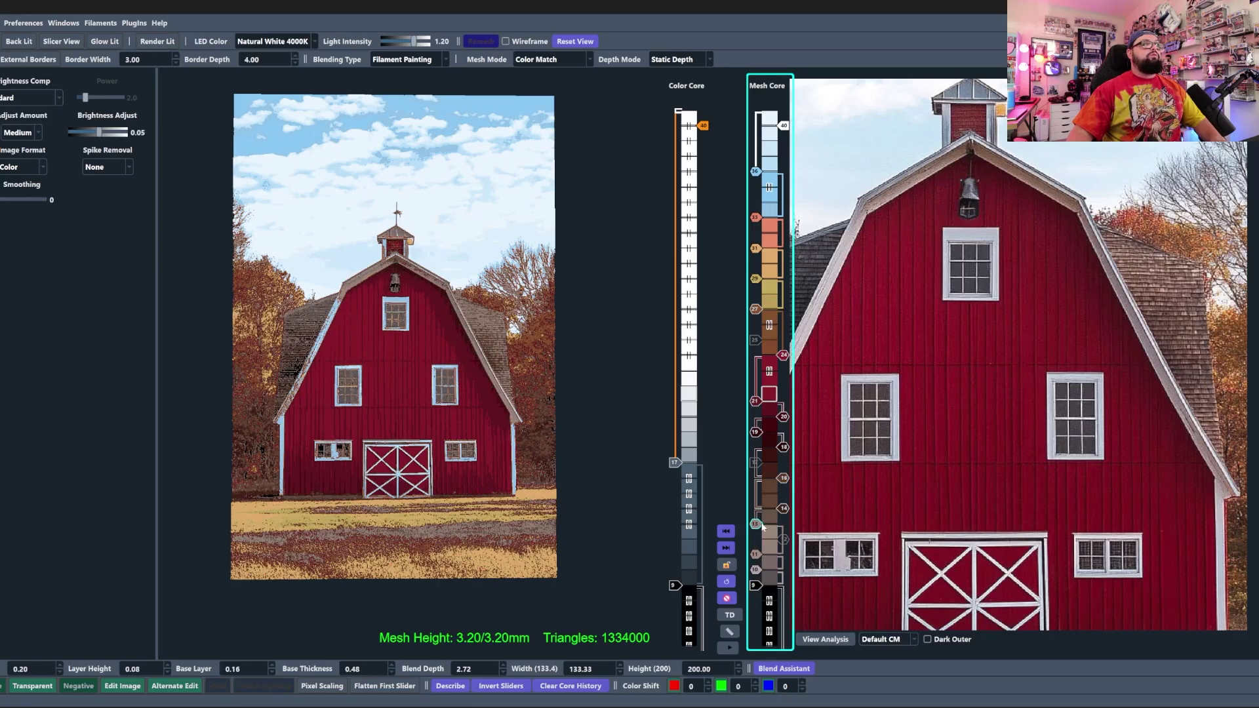
{"action": "left_click", "coordinate": [783, 540]}
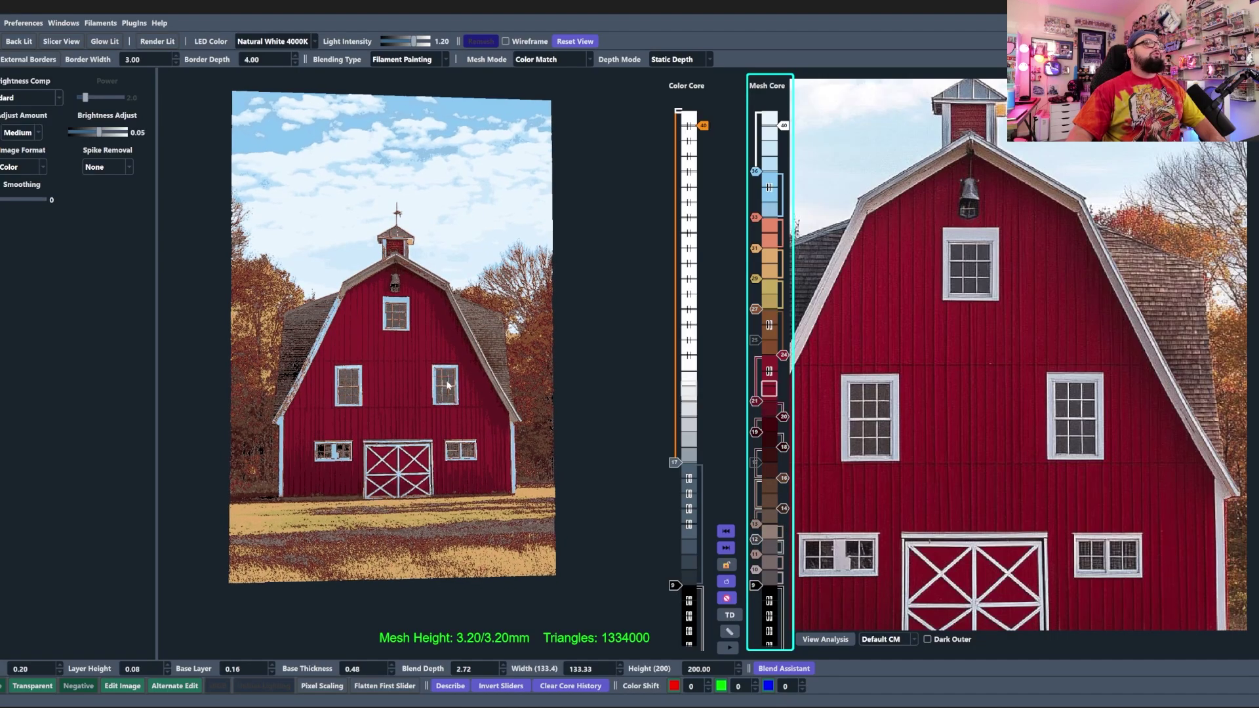
- Set the brightness adjustment to 0.08 and review the tilted painting against the full reference image
{"action": "left_click", "coordinate": [101, 132]}
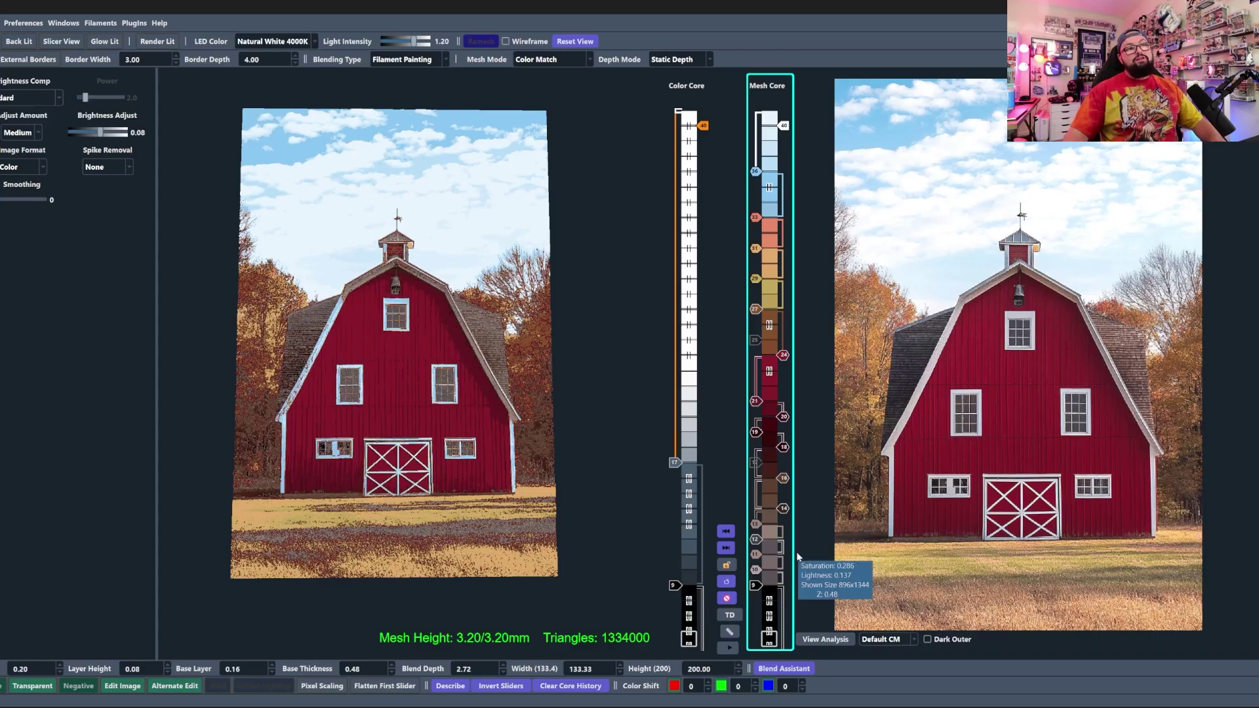
{"action": "left_click_drag", "start_coordinate": [423, 385], "coordinate": [423, 381]}
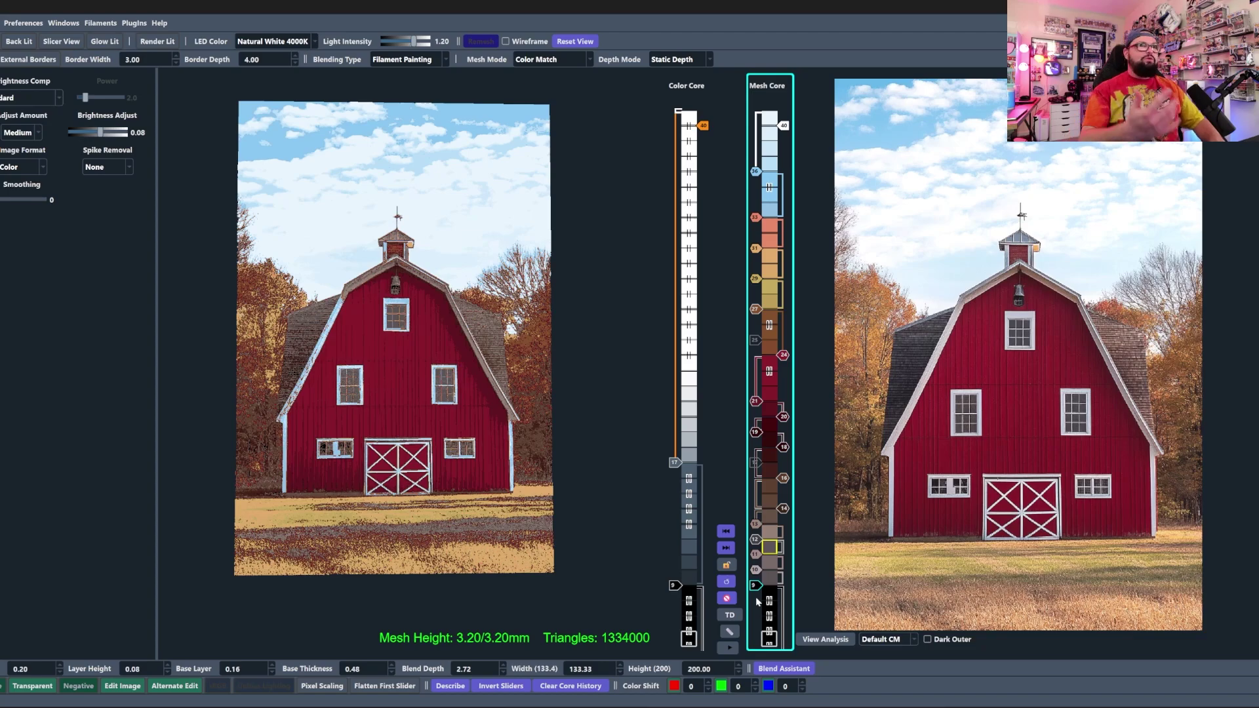
{"action": "left_click_drag", "start_coordinate": [351, 355], "coordinate": [400, 379]}
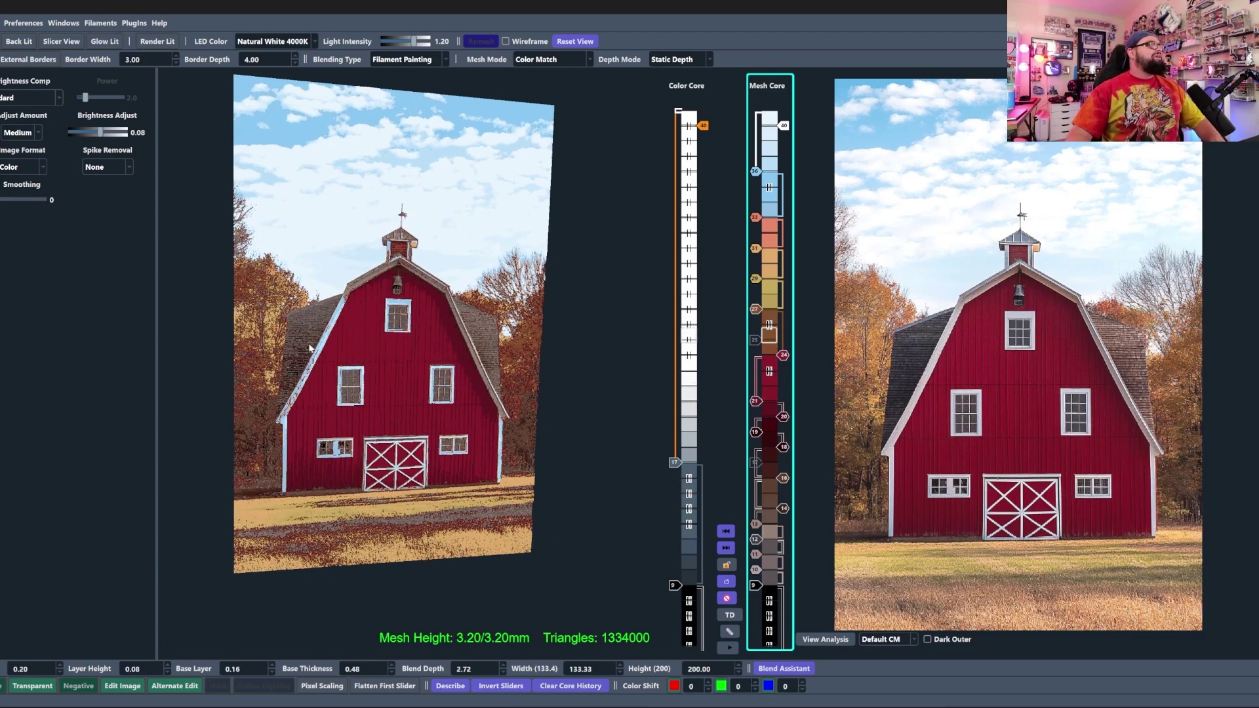
{"action": "left_click_drag", "start_coordinate": [311, 352], "coordinate": [426, 393]}
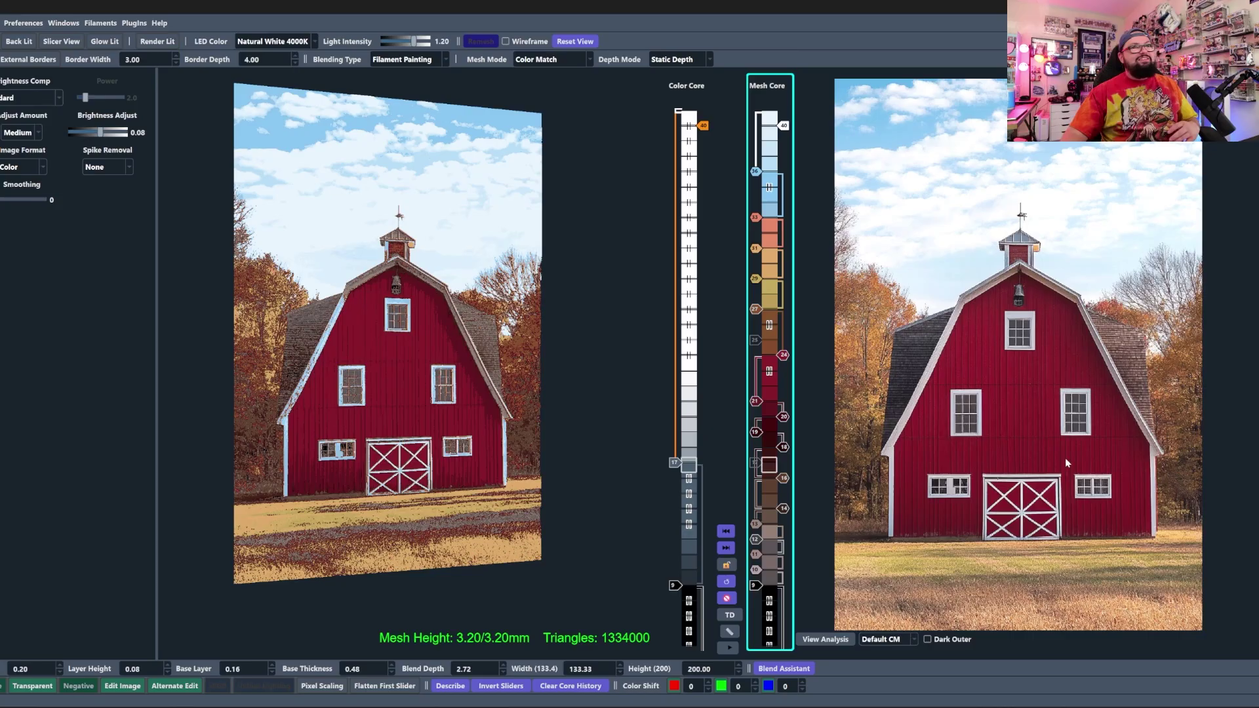
{"action": "left_click_drag", "start_coordinate": [461, 390], "coordinate": [352, 338]}
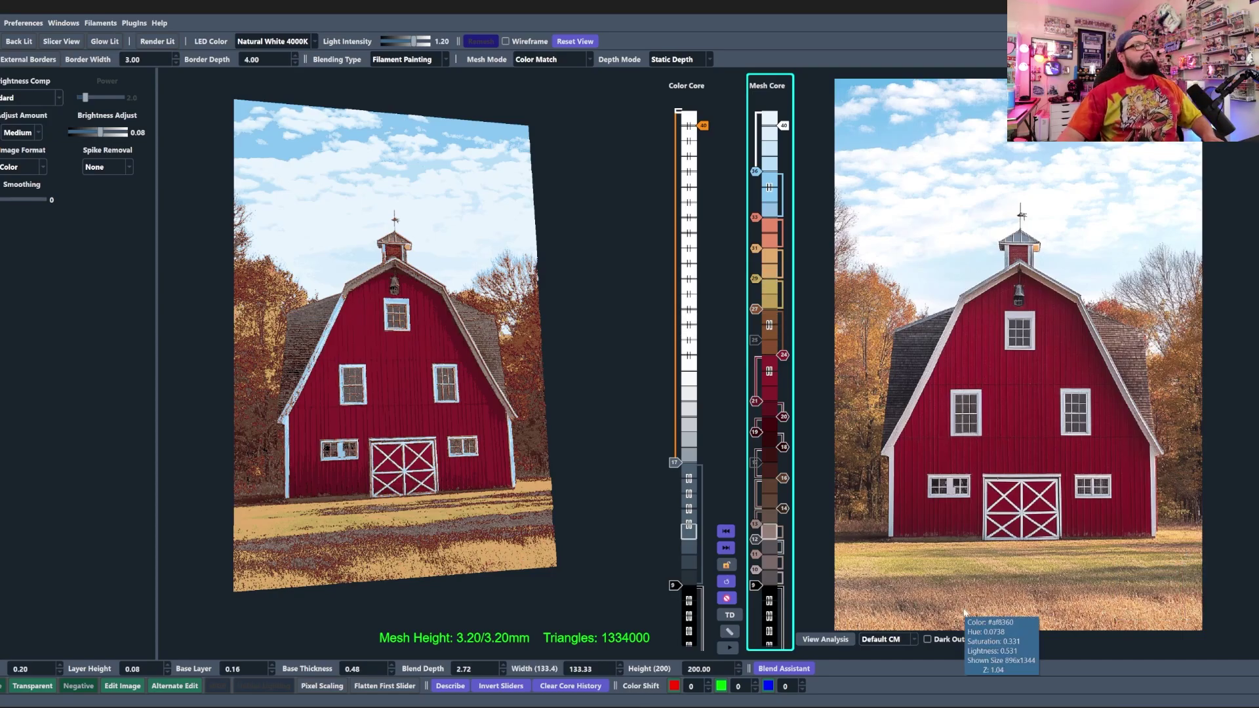
{"action": "left_click_drag", "start_coordinate": [493, 354], "coordinate": [465, 346]}
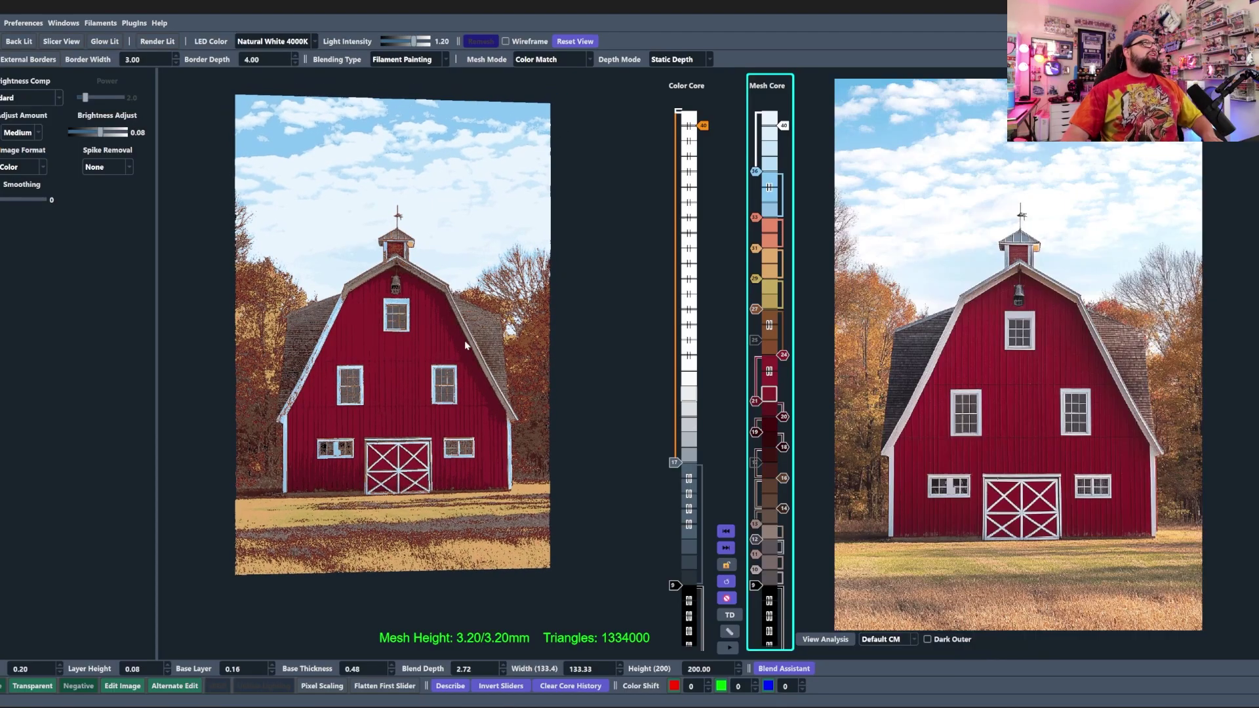
- View the whole painting from farther away, and switch the preview to the Color Core and back to the Mesh Core
{"action": "scroll", "coordinate": [421, 402], "scroll_direction": "down", "scroll_amount": 1}
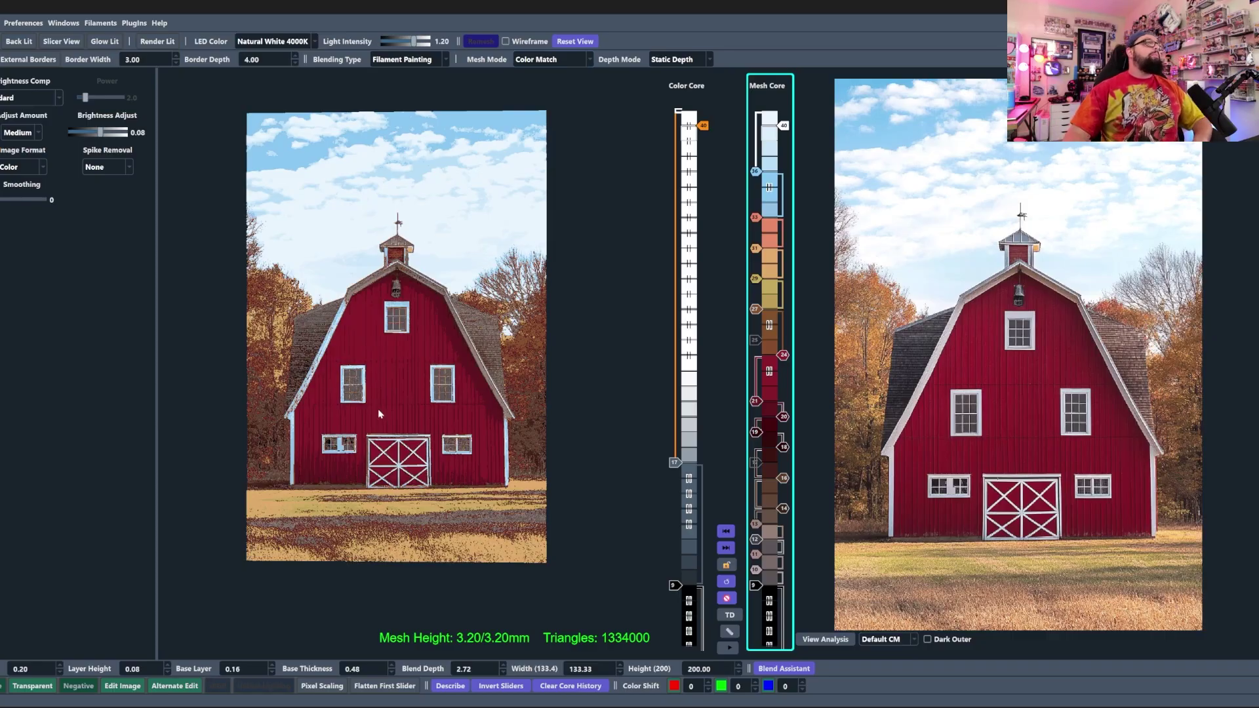
{"action": "left_click_drag", "start_coordinate": [379, 413], "coordinate": [379, 408]}
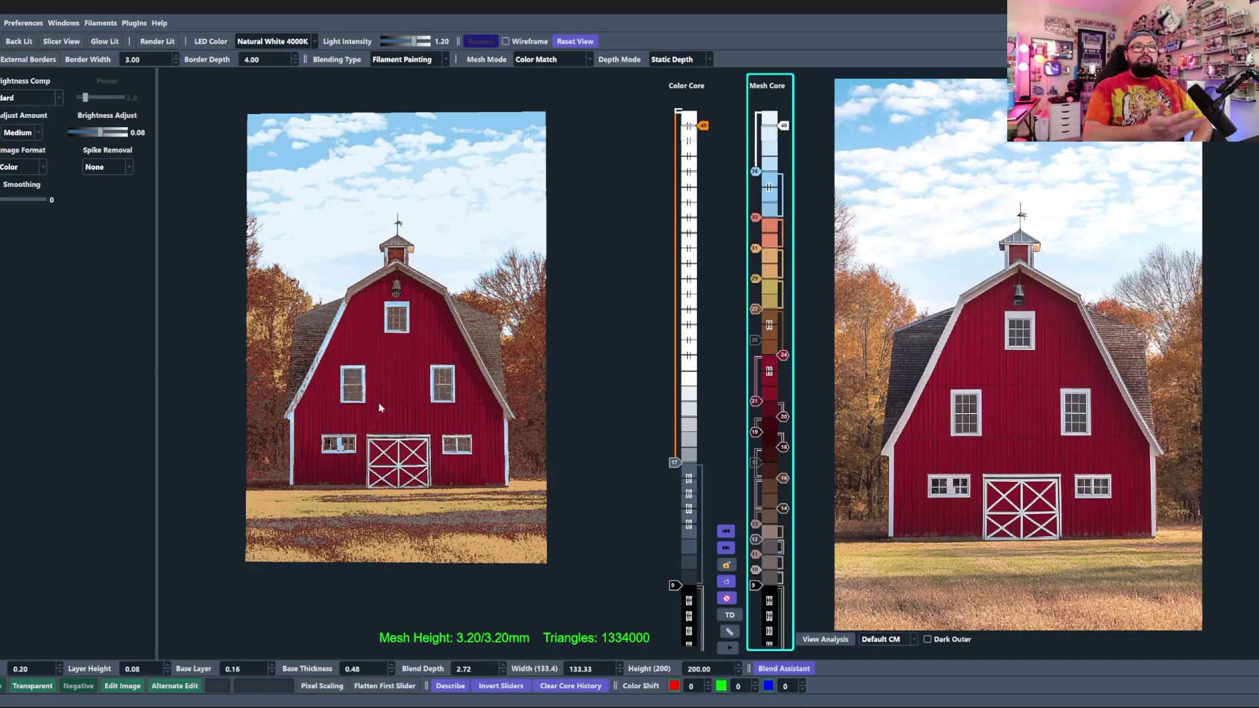
{"action": "scroll", "coordinate": [430, 315], "scroll_direction": "down", "scroll_amount": 3}
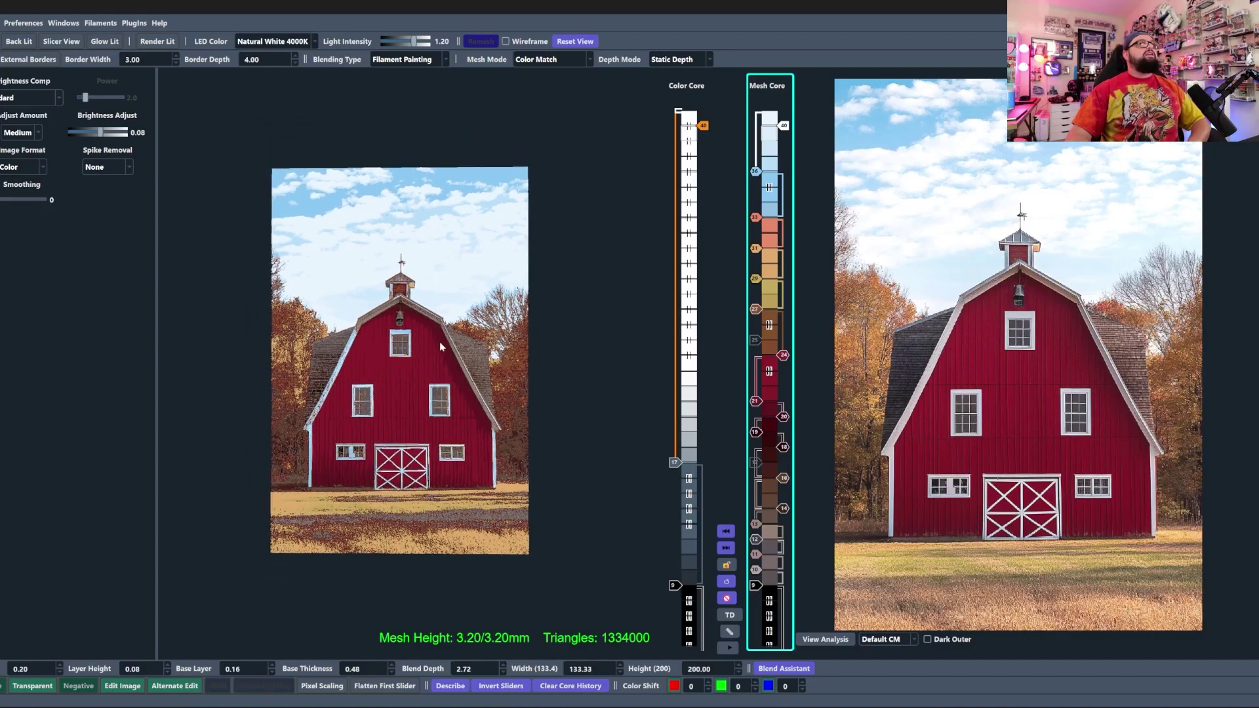
{"action": "mouse_move", "coordinate": [943, 369]}
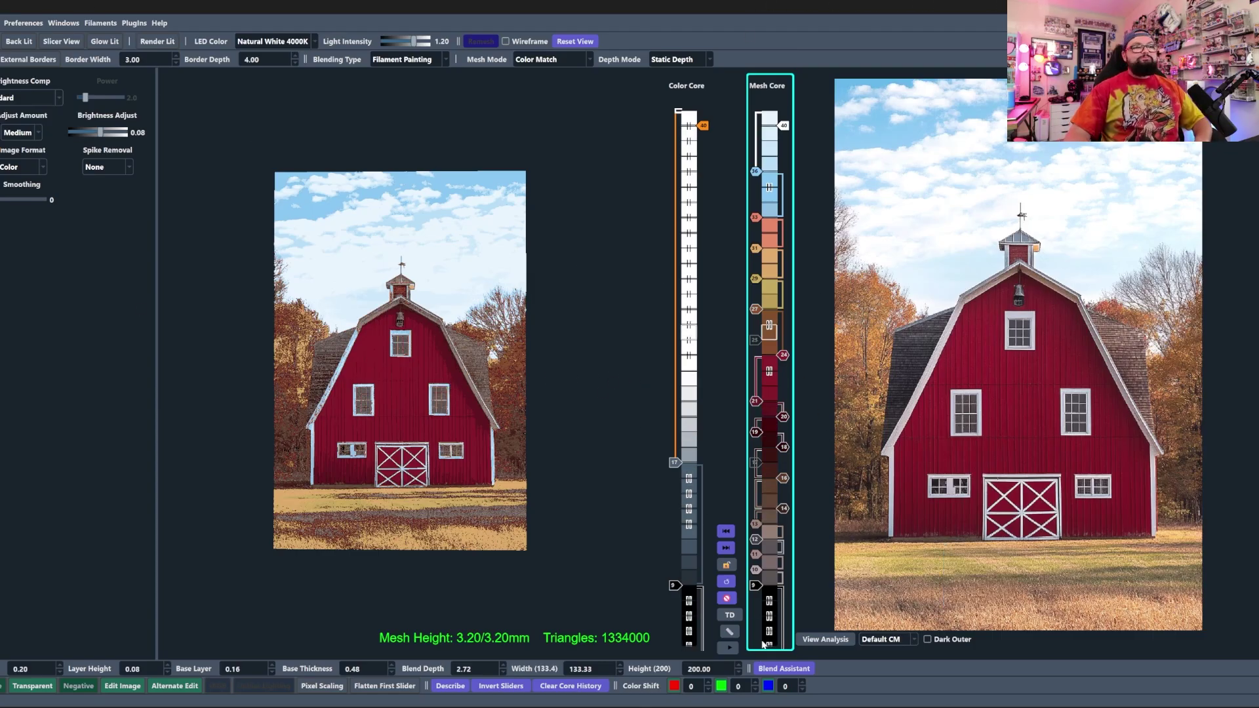
{"action": "left_click", "coordinate": [728, 648]}
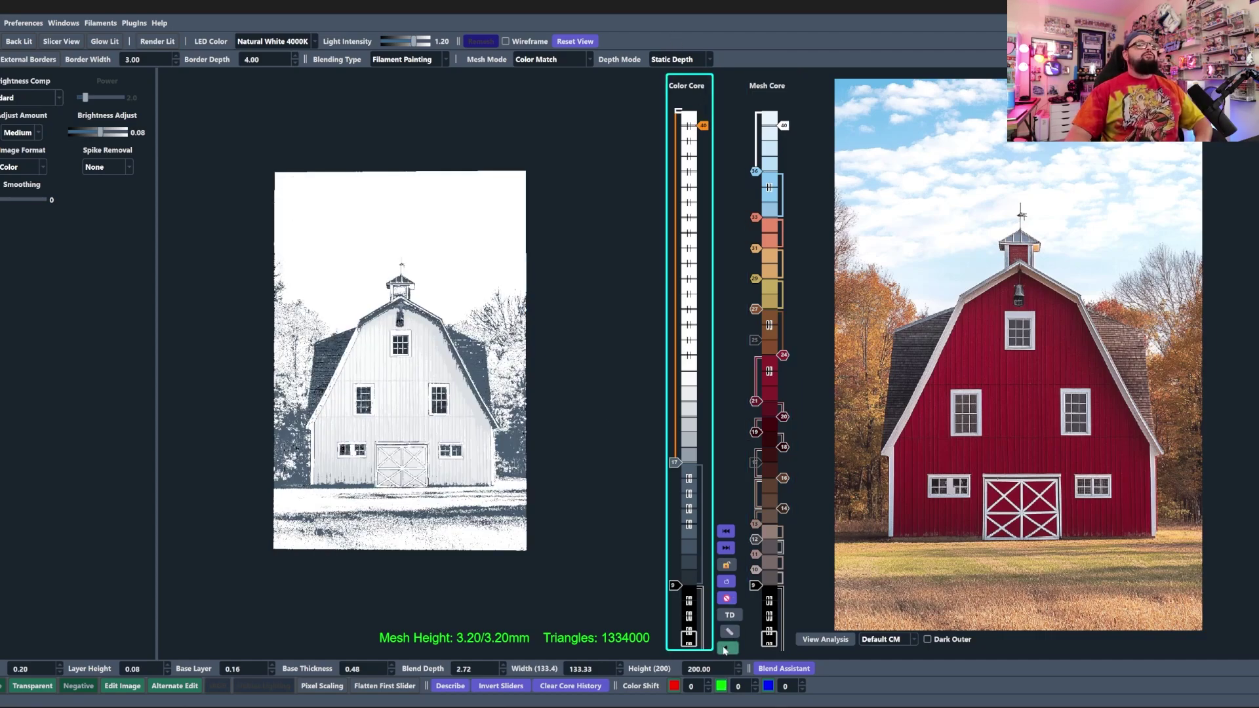
{"action": "left_click", "coordinate": [726, 649]}
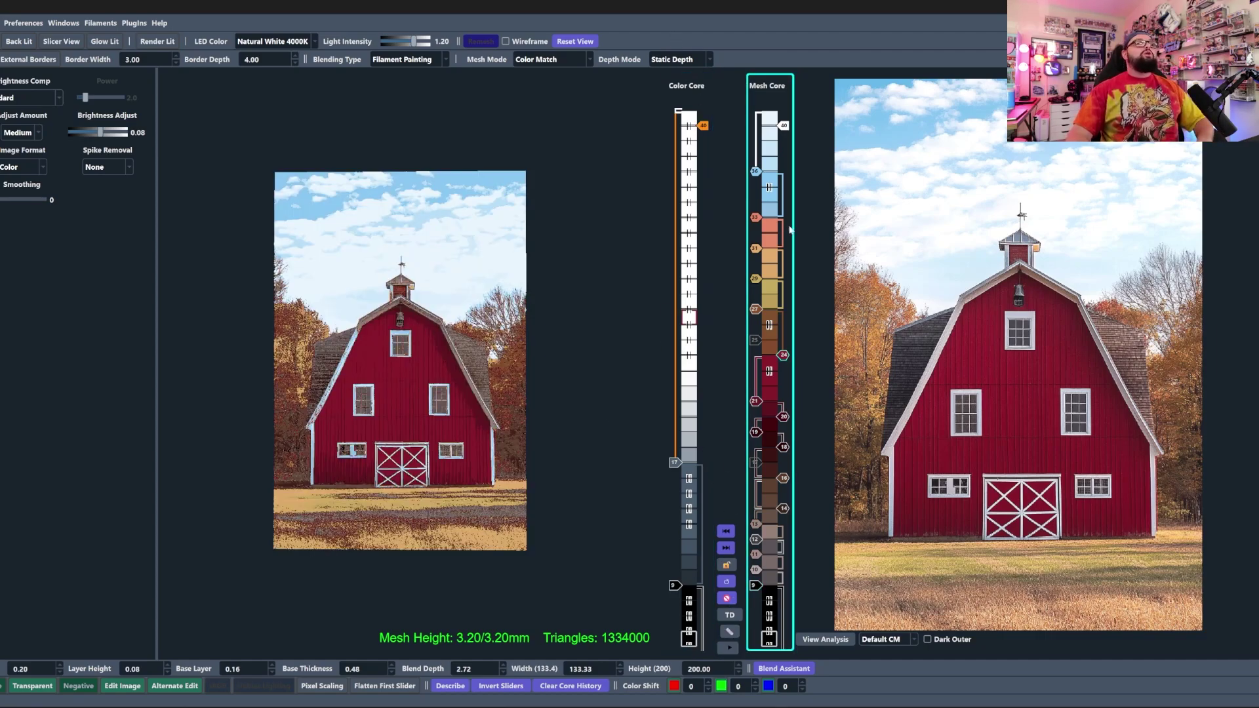